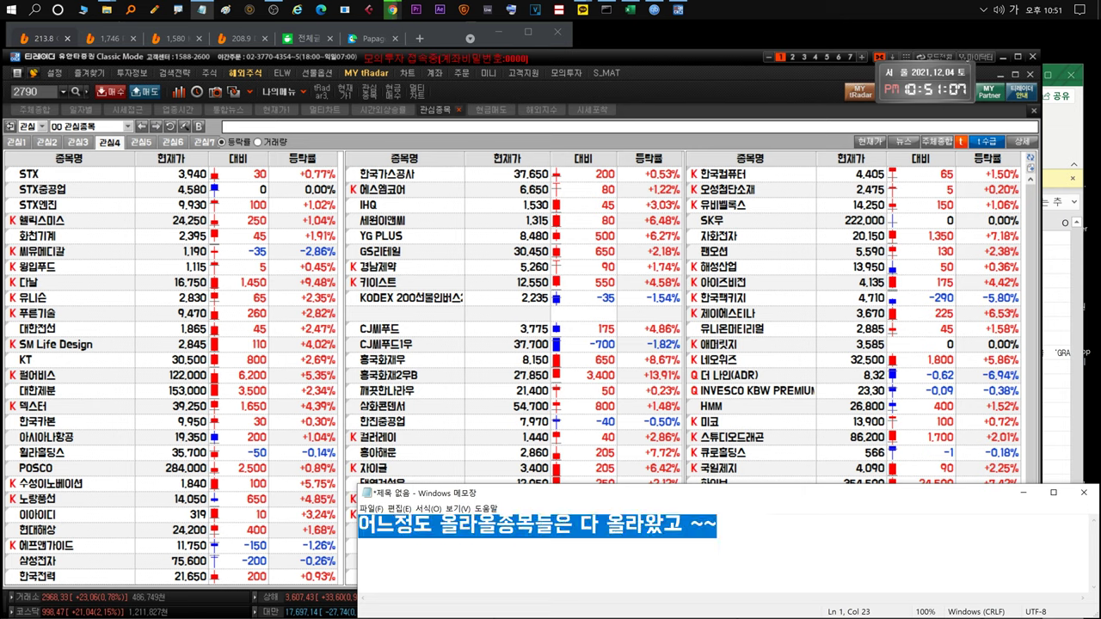
Replace the Notepad text with "이번주 수,금은 단타+추매해서 익절하기 좋은타이밍이긴했습니다." as a comment on the week's trading, and clear it.
type("입번주 수,ㅁ")
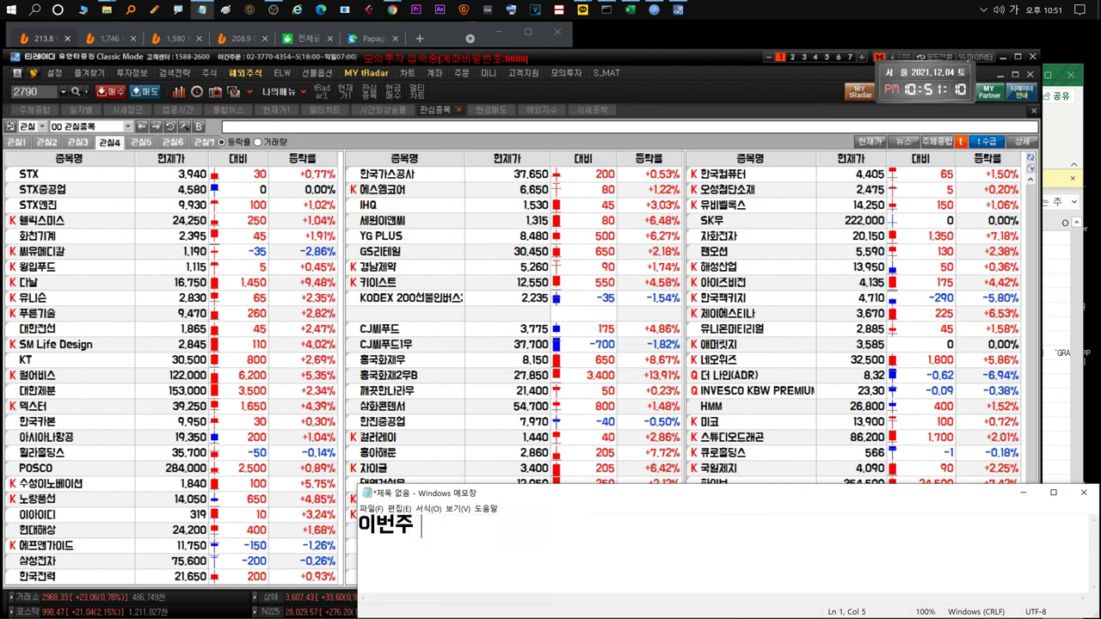
type(",금은 단타+추매해서 익절하기 좋은타이밍이긴해ㅆ습니다.")
key("ctrl+a")
key("BackSpace")
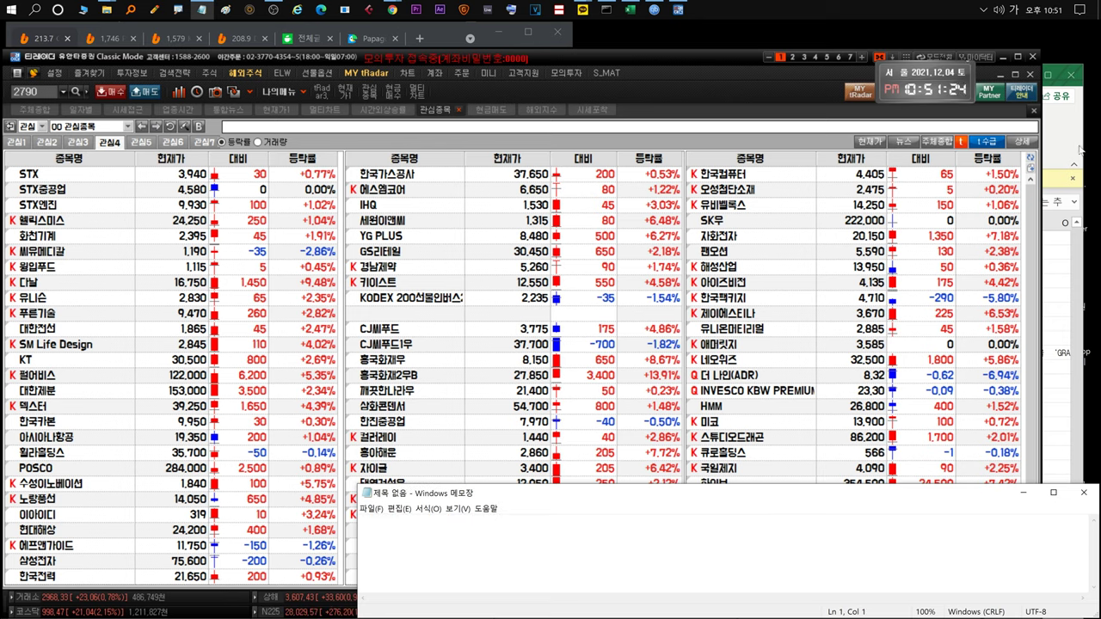
Switch to the stock workbook in Excel and select the SK스퀘어 investment news in cell B852 of the etc sheet.
left_click(1048, 151)
left_click(244, 384)
left_click(209, 350)
left_click(216, 257)
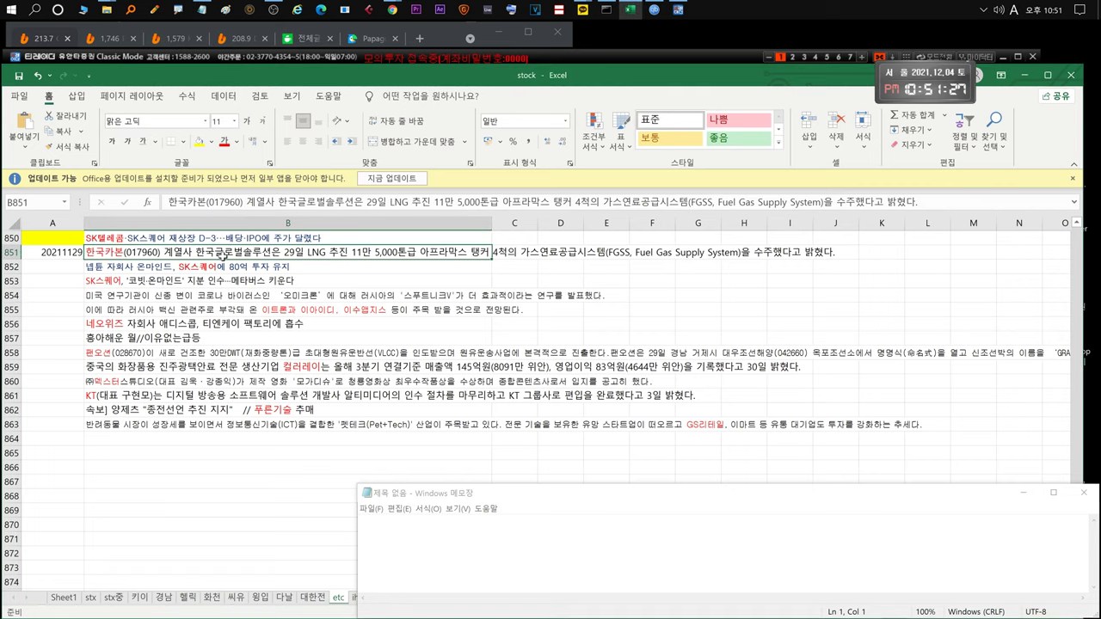
left_click(205, 266)
left_click(211, 281)
left_click(209, 268)
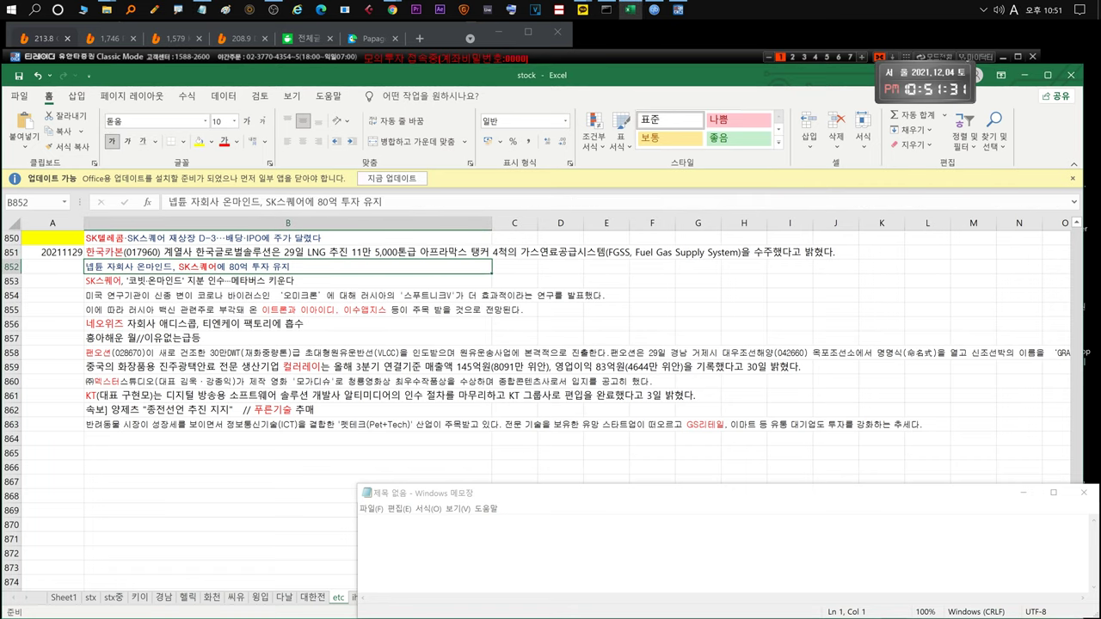
Write the comment "skt 인적분할후 재상장!!!" in the Notepad note and clear it.
left_click(368, 526)
type("ㄴ")
key("BackSpace")
key("Hangul")
type("sk")
type("t 인적분할후 재상장!!!")
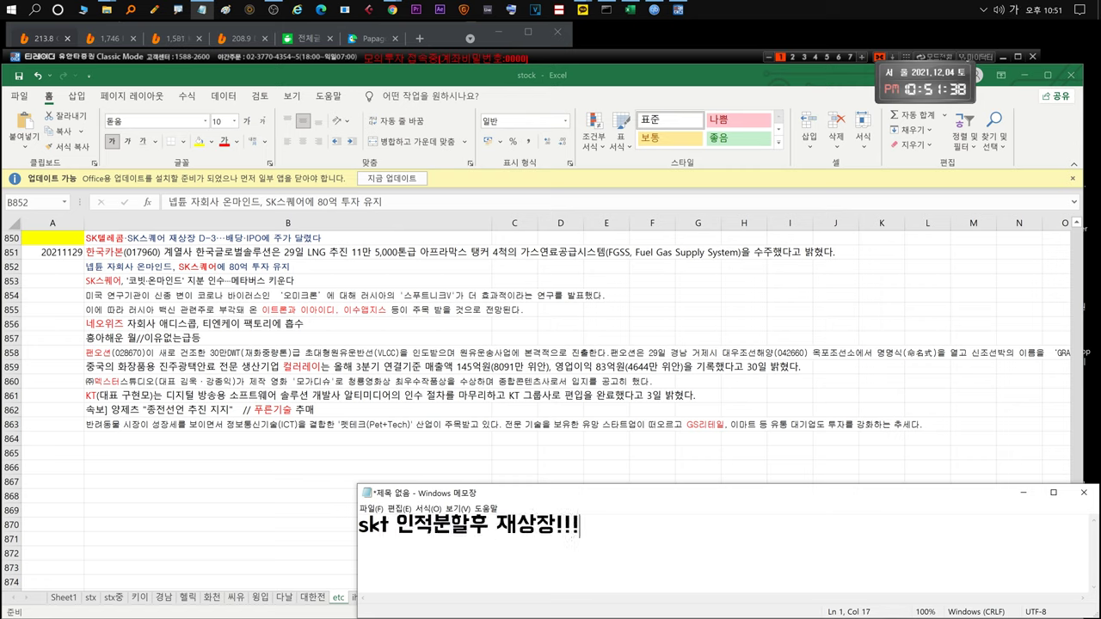
key("ctrl+a")
key("BackSpace")
Write the comment "흥아해운 이유없는급등(월)" in the empty note and clear it.
type("흥아해운 이유없는급등")
type("(월)")
key("ctrl+a")
key("BackSpace")
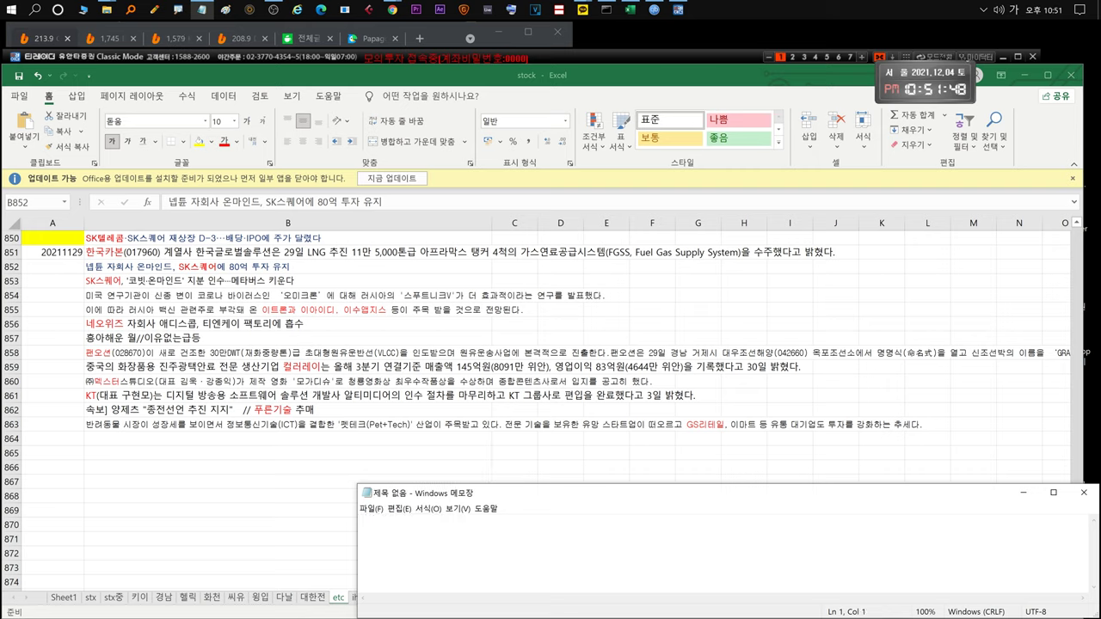
Go through the news entries on the etc sheet from row 852 down to the 푸른기술 entry in cell B862.
key("Down")
key("Down")
key("Down")
key("Down")
key("Down")
key("Down")
key("Down")
key("Down")
key("Down")
key("Down")
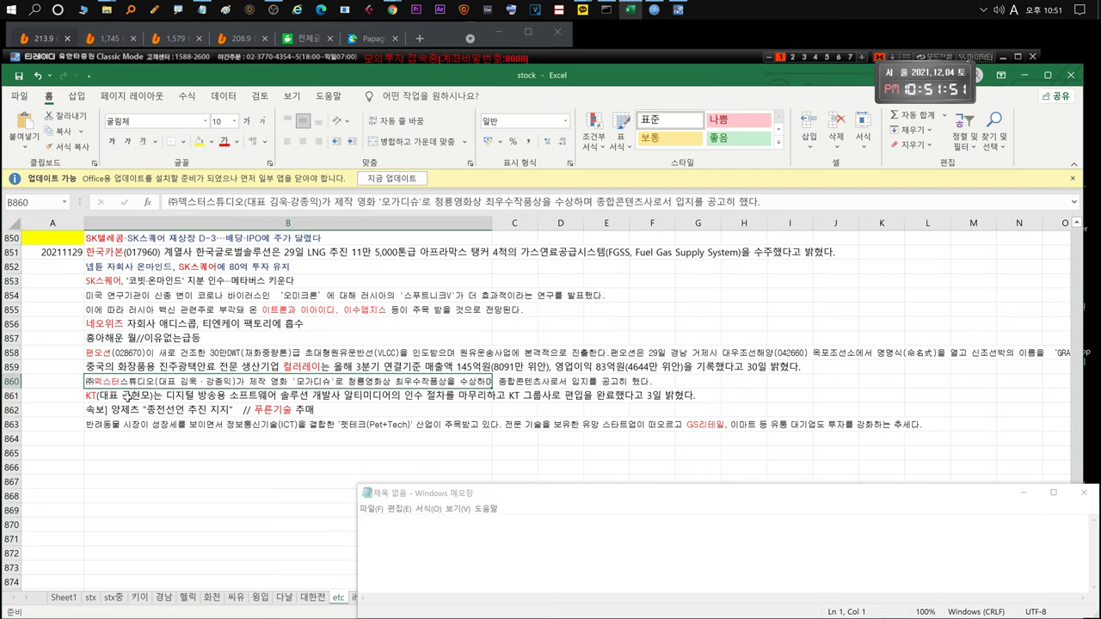
Write the comment "종전선언얘기나와서 푸른기술 추매좀했고..." in the note and clear it.
type("종전선언얘기나와서 ")
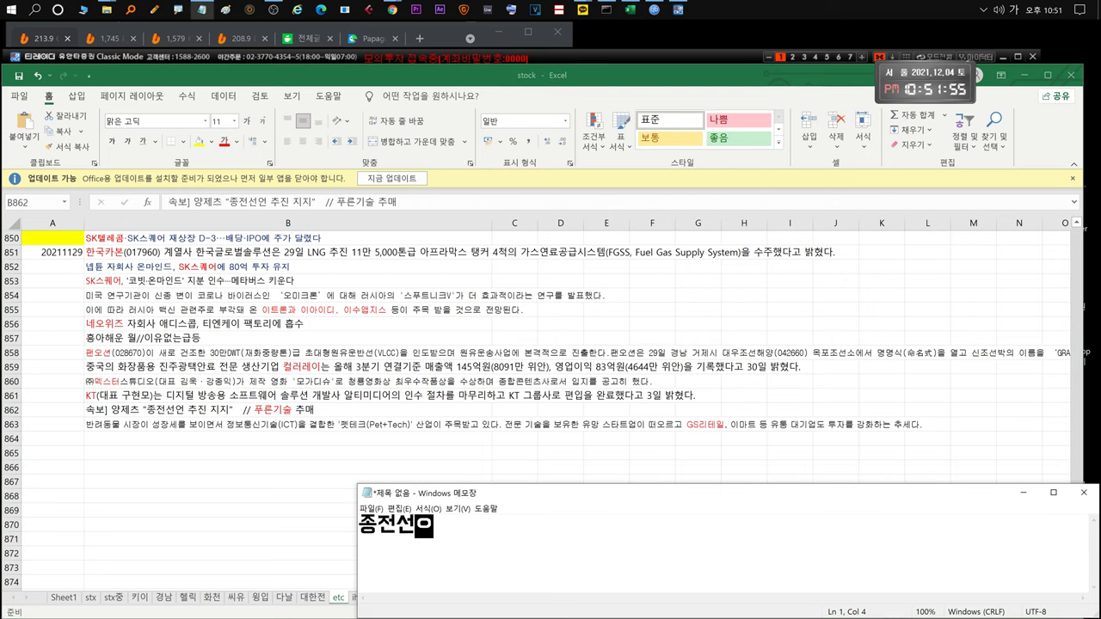
type("푸른기술 추매좀했고...")
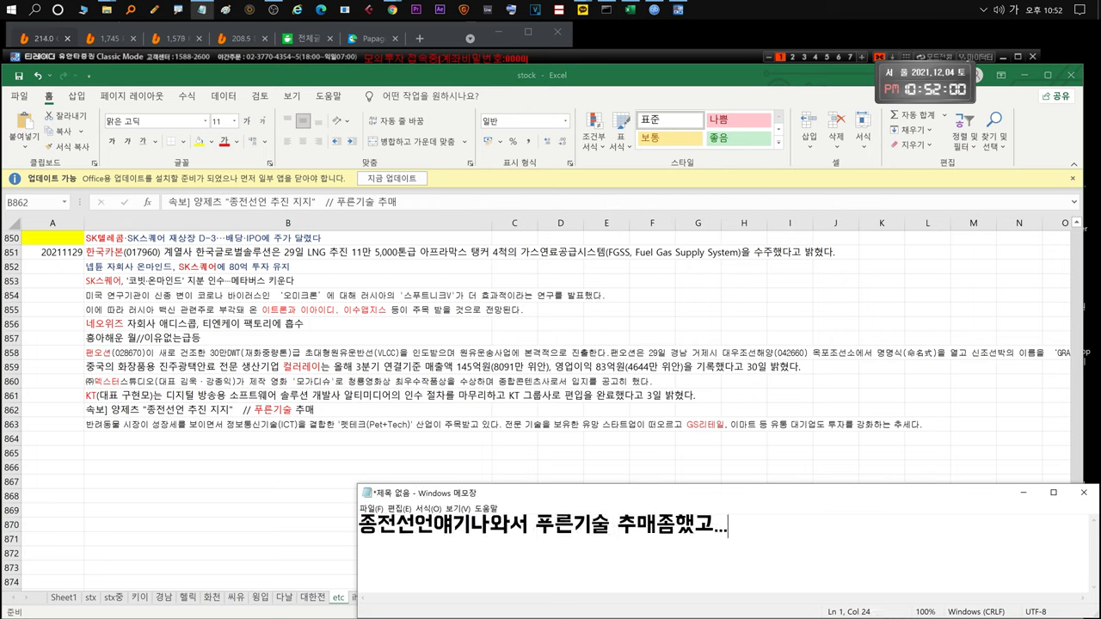
key("ctrl+a")
key("Delete")
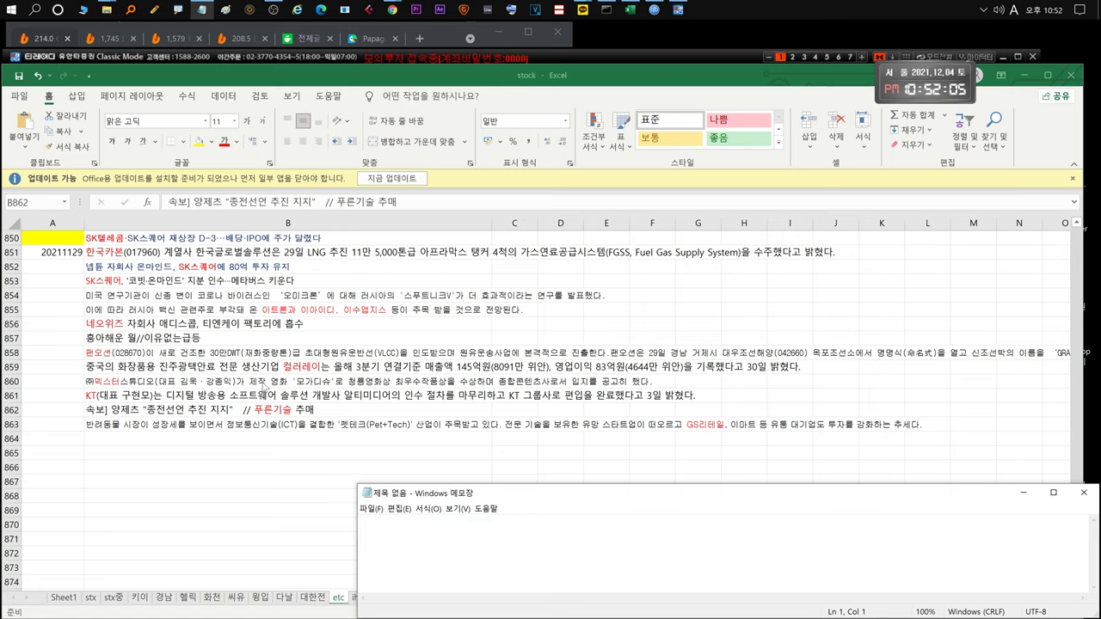
Bring the tRadar watchlist to the front and write "stx부터 볼께요.." in the Notepad note.
left_click(479, 59)
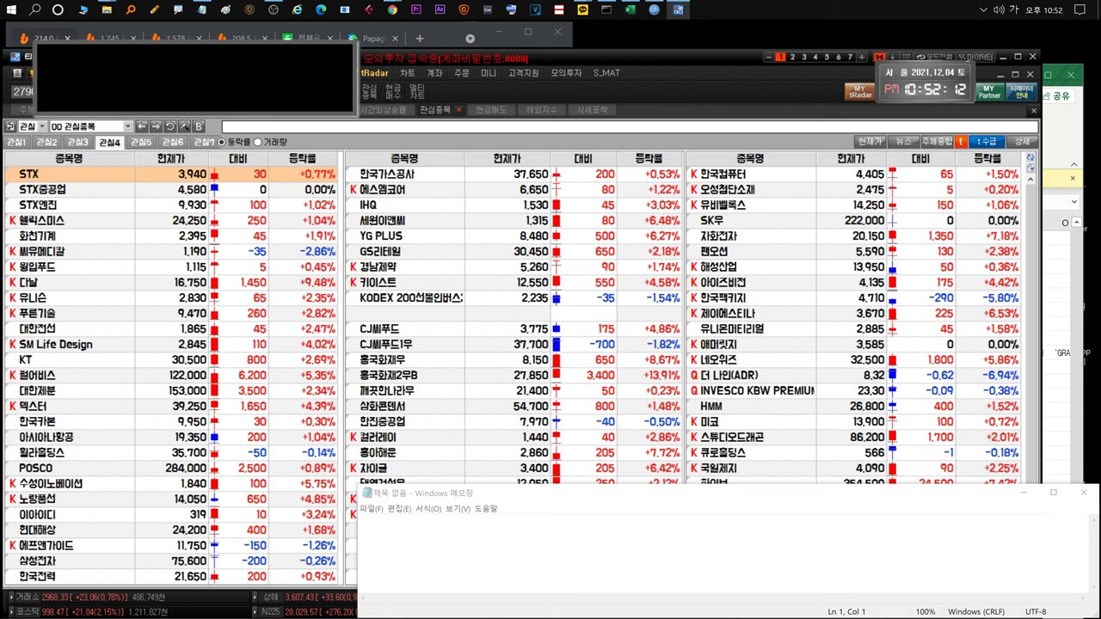
left_click(583, 493)
type("Stx부터 볼께요..")
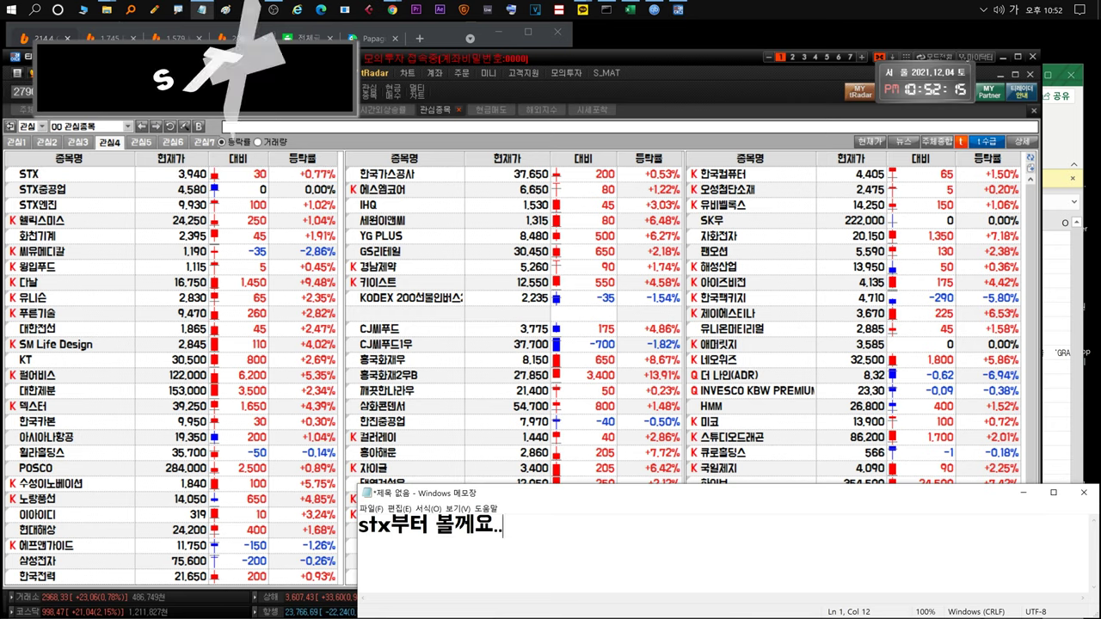
Switch back to the Excel workbook, open the stx sheet and select the LNG base drone news in cell B303.
key("alt+Tab")
left_click(93, 597)
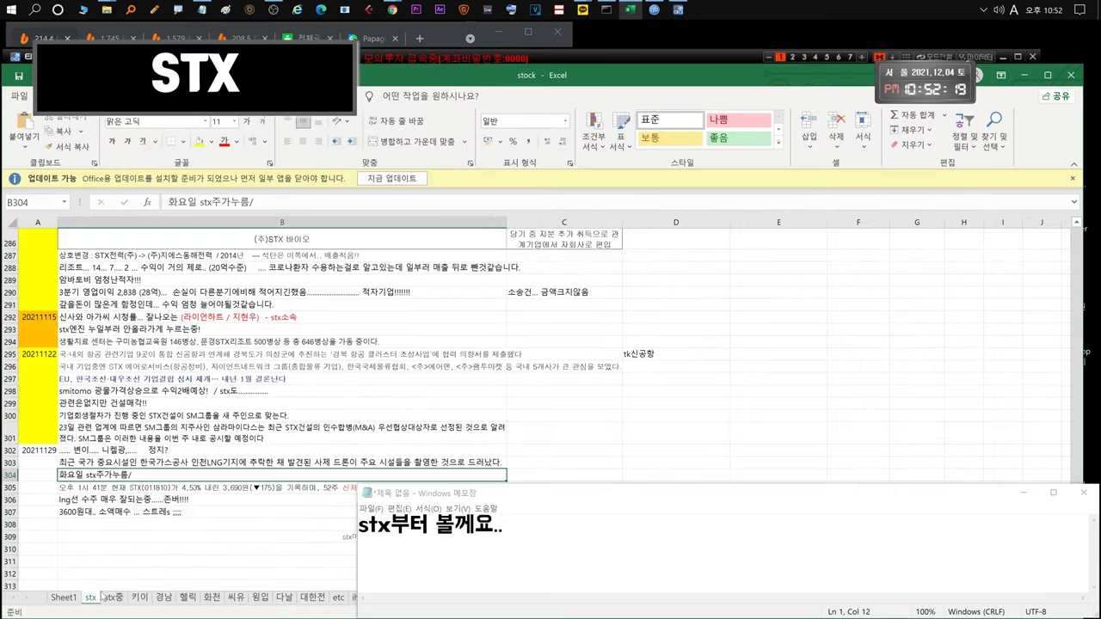
left_click(154, 462)
Replace the note with a comment on nickel ore: "변이로 니켈광 멈추려나..싶은생각도 좀 들긴한데~~ 아직 뉴스는" and finish the sentence.
left_click_drag(509, 527, 297, 540)
type("ㅂ이로 니켈광 멈추려나..싶음")
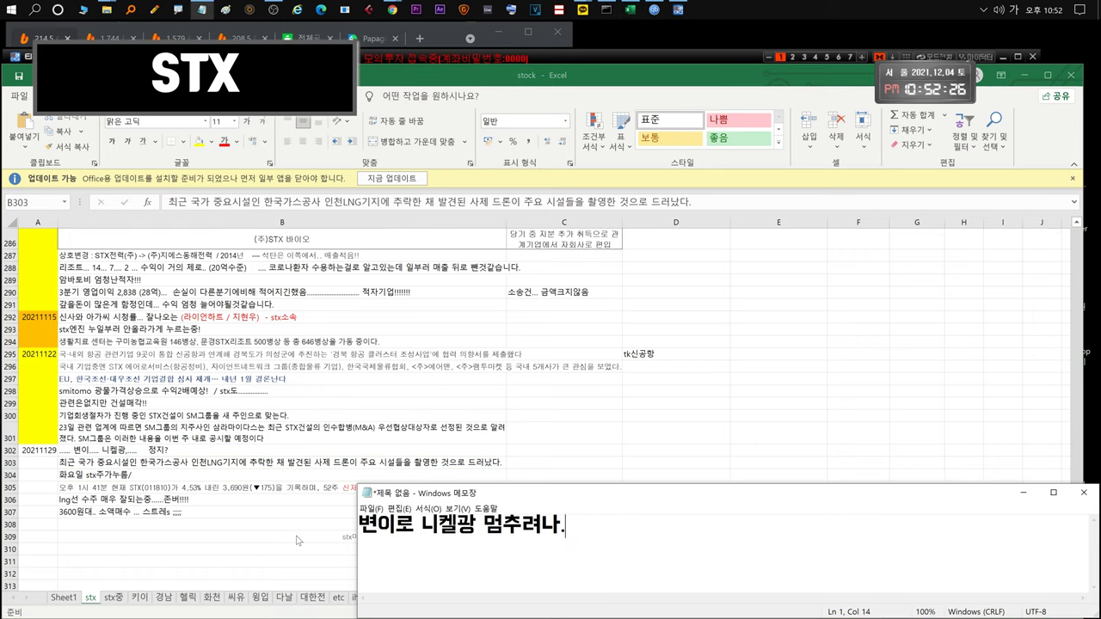
key("BackSpace")
type("은생각도 좀 ")
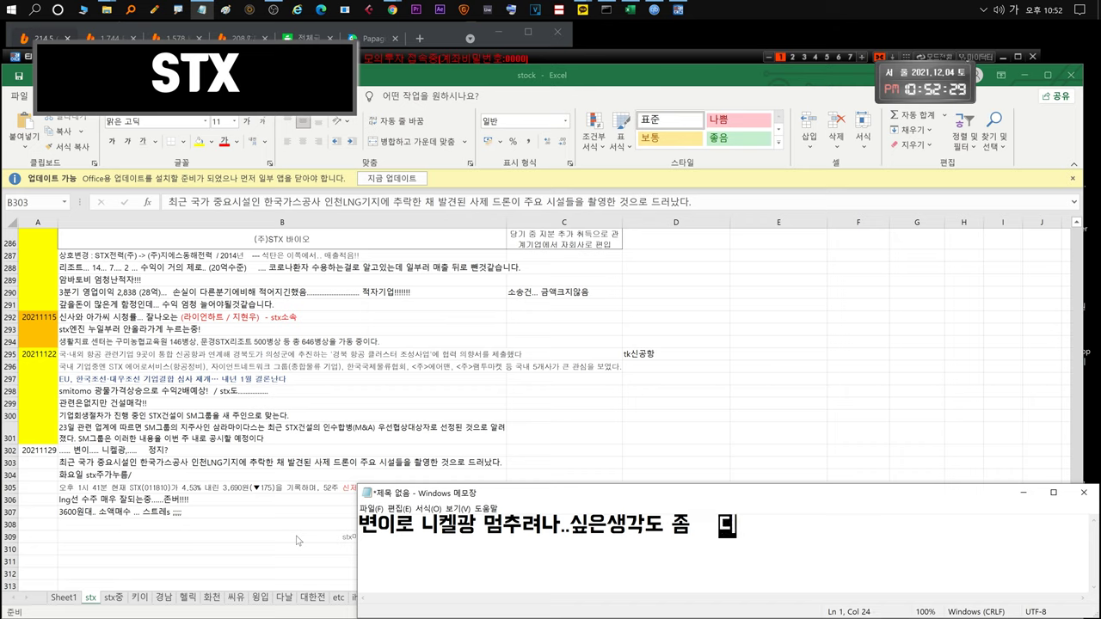
type("들긴한데~~ 아직 뉴스ㄴ")
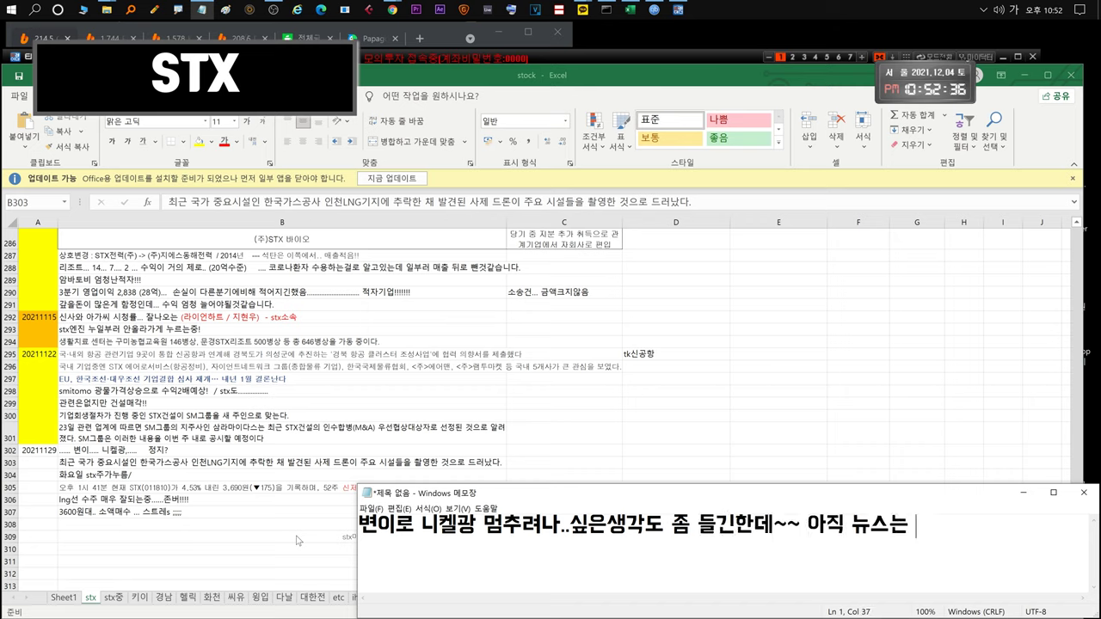
type("네요")
Replace the note with "그리고 lng기지 사제드론(사실 안티드론테마로... 엮일려면 엮을수도있습니다)" and clear it.
key("ctrl+a")
type("그리고 lng기지 사")
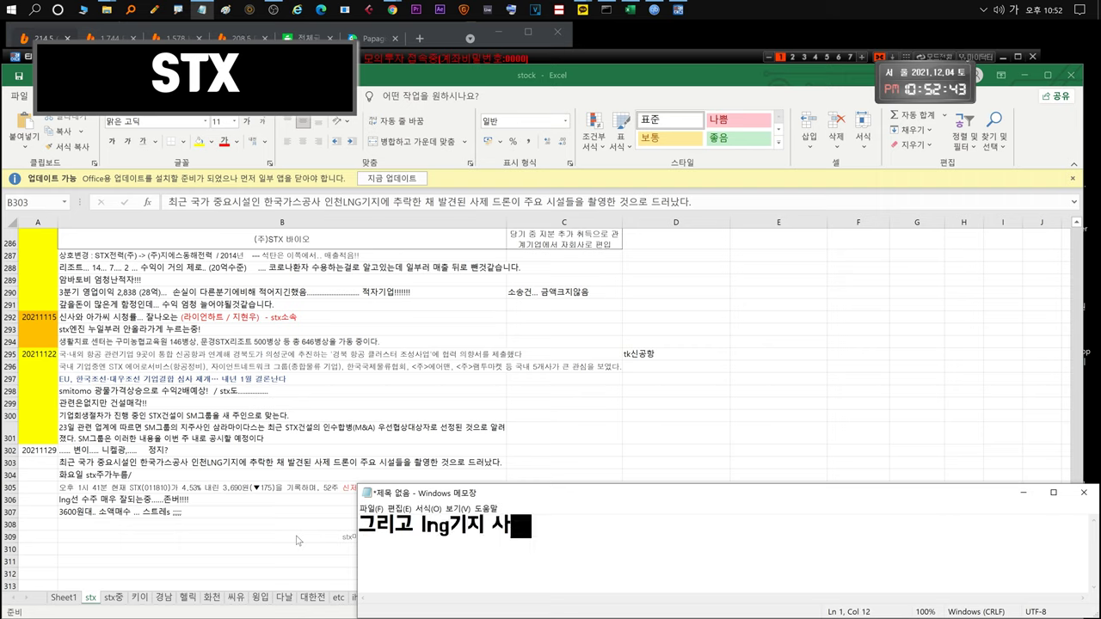
type("제드론(사실 안티드론테마")
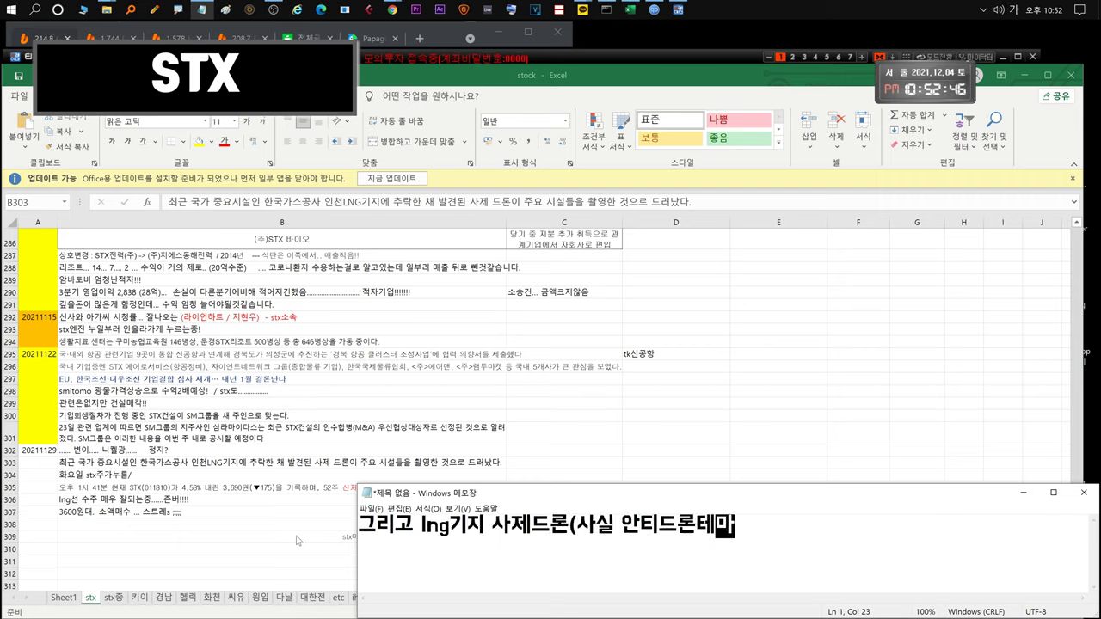
type("로... 엮일려면 엮을수도있는")
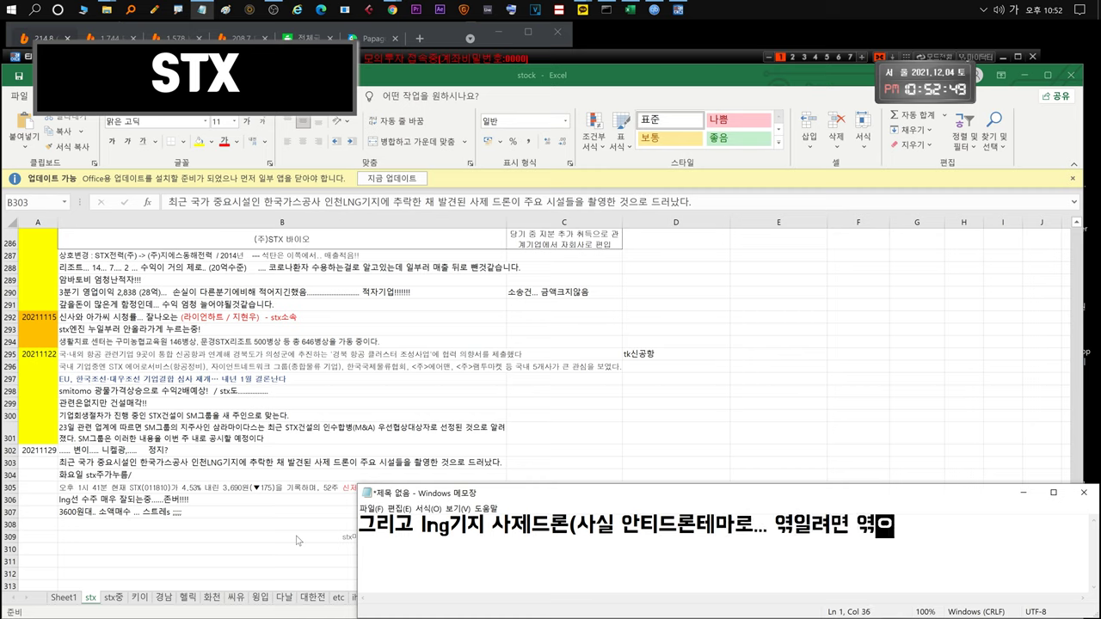
type("습니다)")
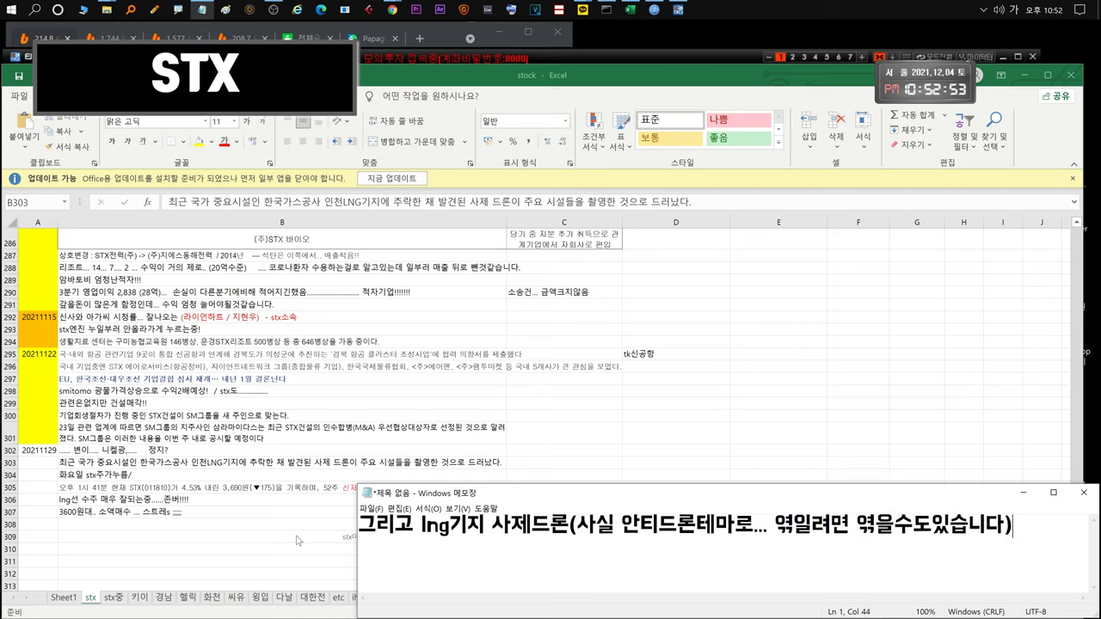
key("ctrl+a")
key("BackSpace")
Write the comment "stx화요일 주가...... 중공업 올라가려는데 stx가 누르는" in the note and clear it.
type("stx")
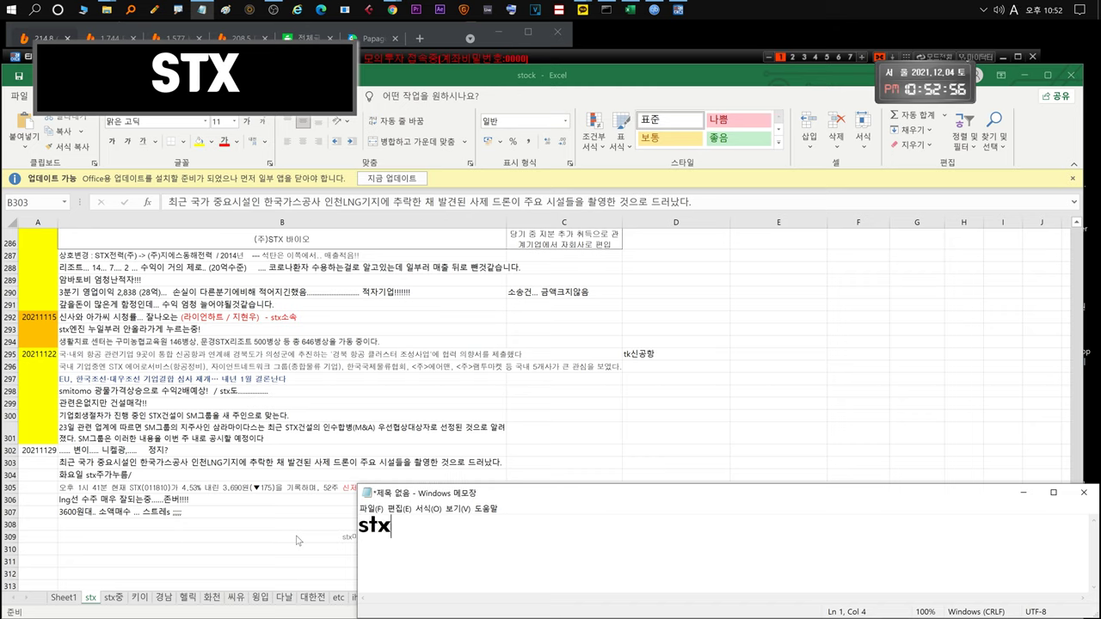
key("Hangul")
type("화요일 주가.")
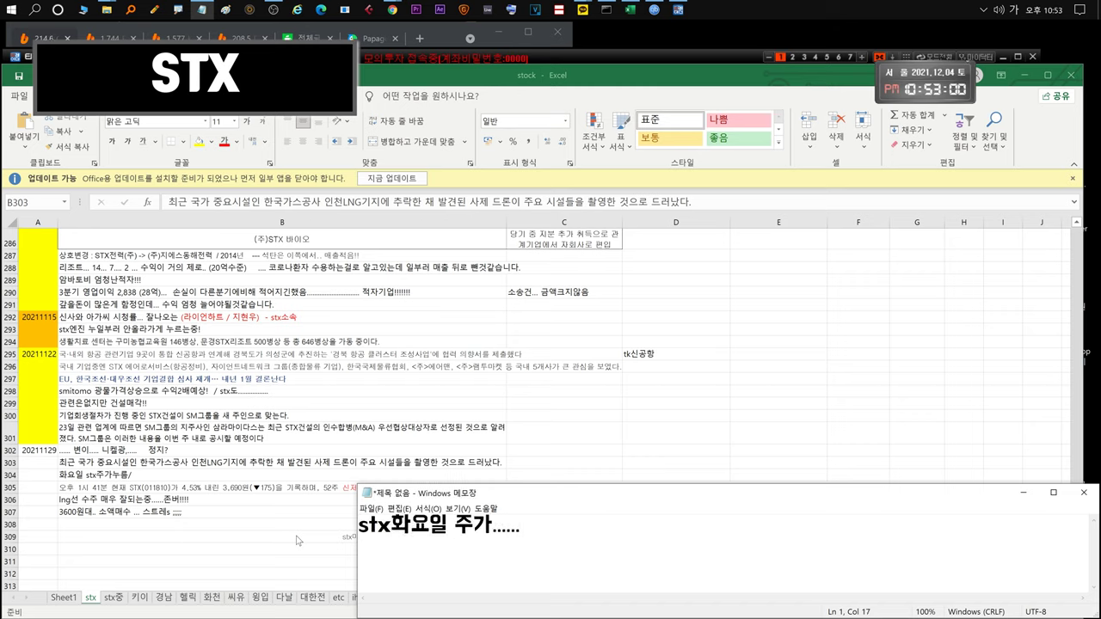
type(".....")
key("Hangul")
type("중공업 올라가려는데")
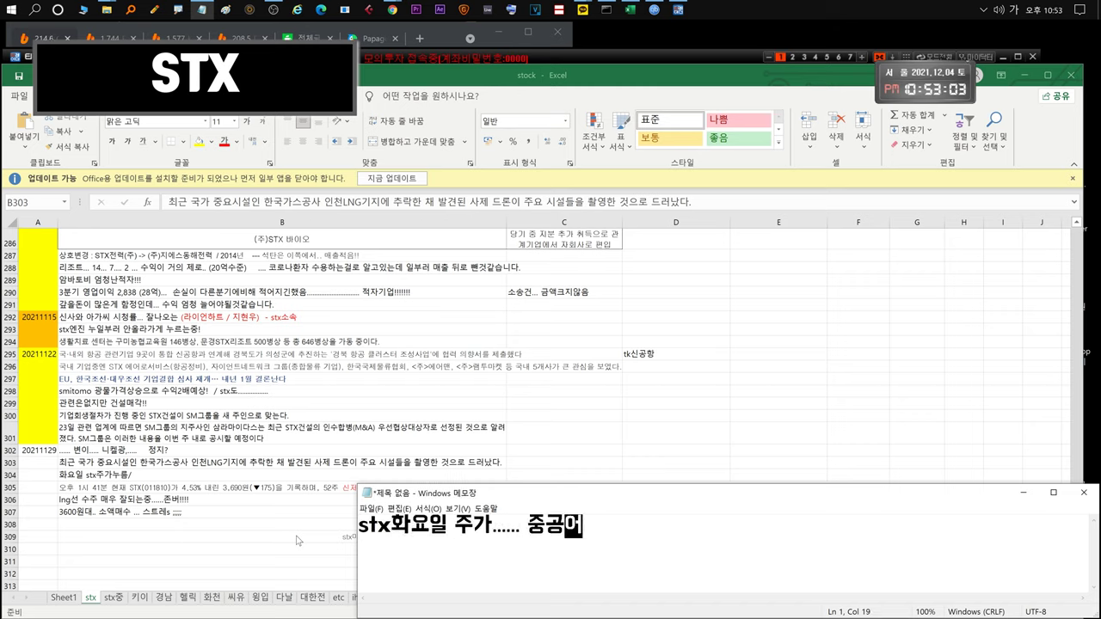
type(" stx")
key("Hangul")
type("가 누르는")
key("ctrl+a")
key("BackSpace")
Move the Notepad window off row 305 of the stx sheet and select the STX price news in cell B305.
left_click_drag(421, 498, 425, 509)
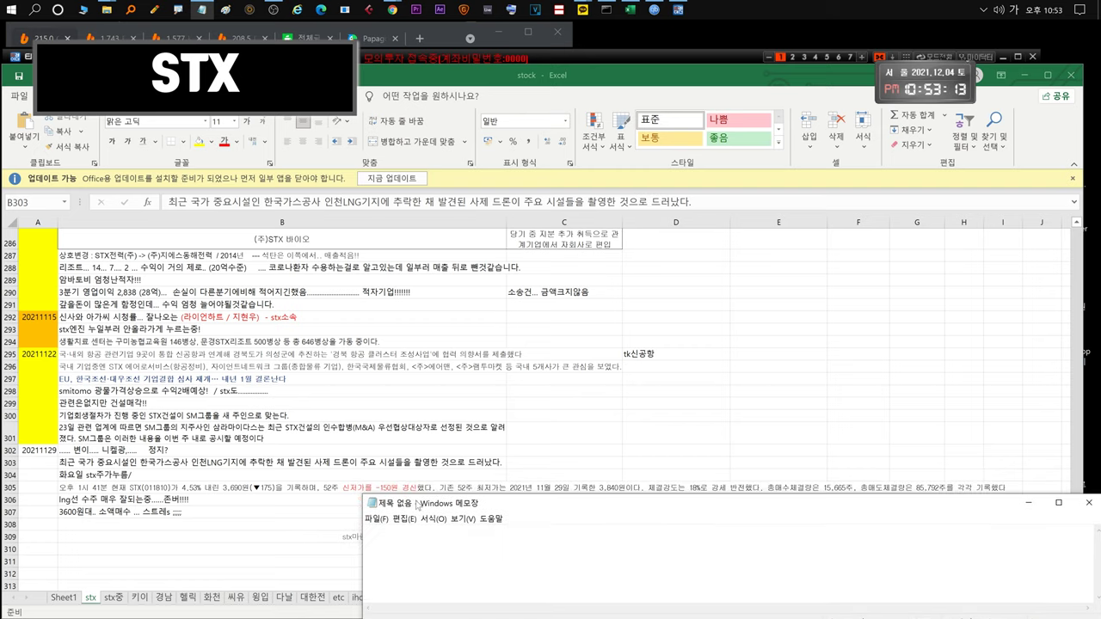
left_click(343, 487)
left_click(387, 537)
Write a two-line note, "29,30일 엄청 가격 ..빠졌습니다." and "20.03년 코로나하락때보다 더 낮은가격!!!!! 진짜 신저가.....", and clear it.
type("2")
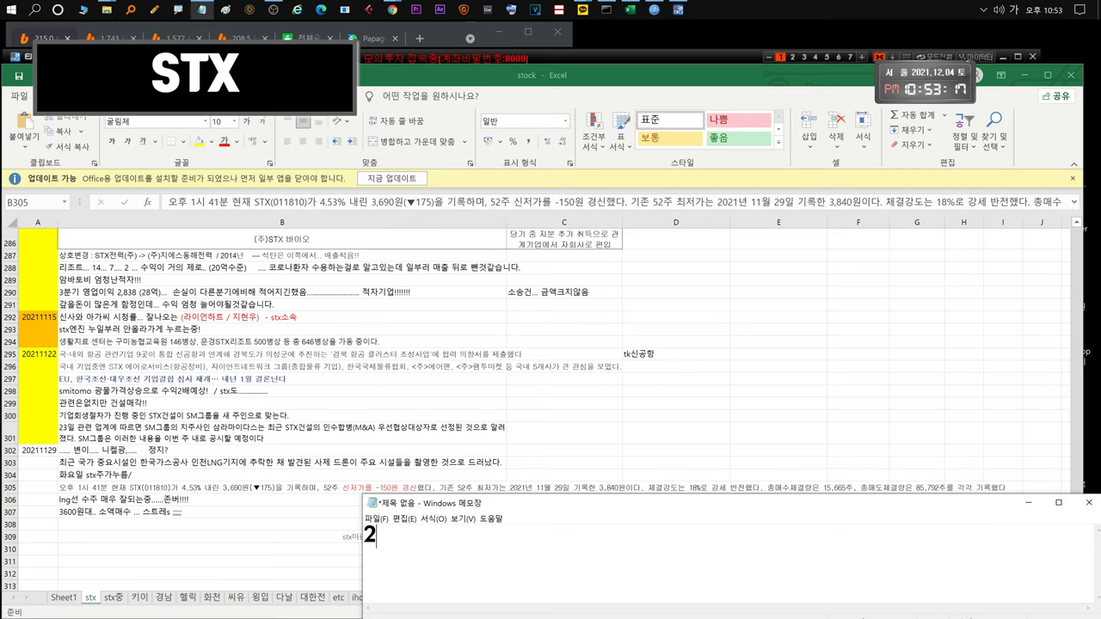
type("9,30일 엄청 가격 ..빠졌습니다.")
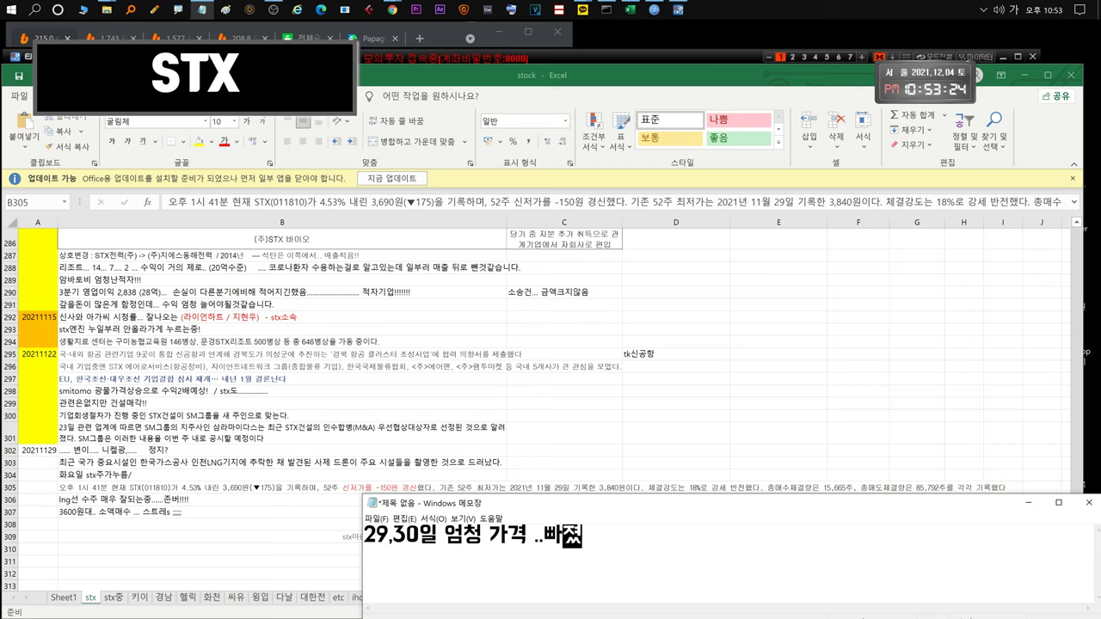
key("Return")
type("20.03년")
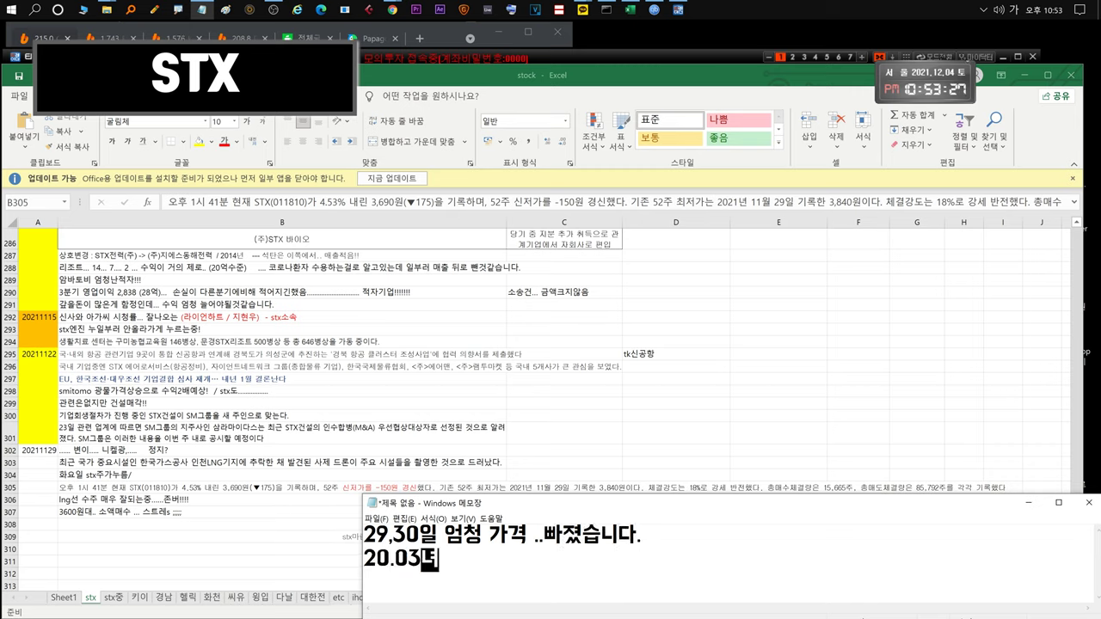
type(" 코로나하락때보다 더 낮은가격!!!!! 진짜 신지")
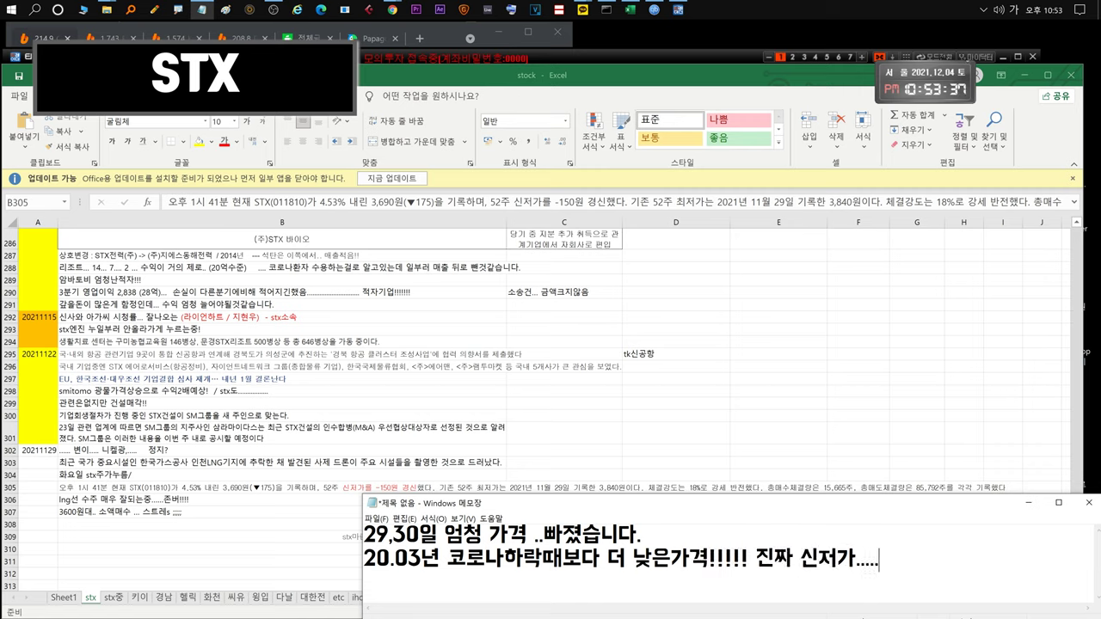
key("ctrl+a")
key("BackSpace")
Write the comment "3600원대 조금 매수했습니다.... 좀 더 사서 4천원에 매도할껄..하는 아쉬움도있지만" in the note.
type("3600무")
type("대 조금 매수")
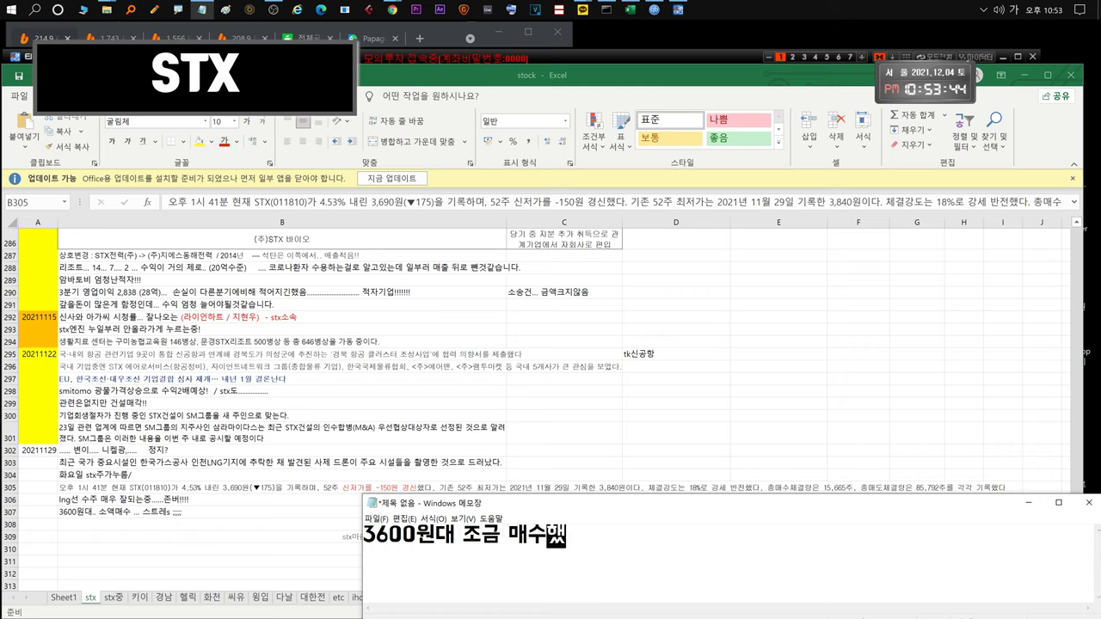
type("했습ㄴ")
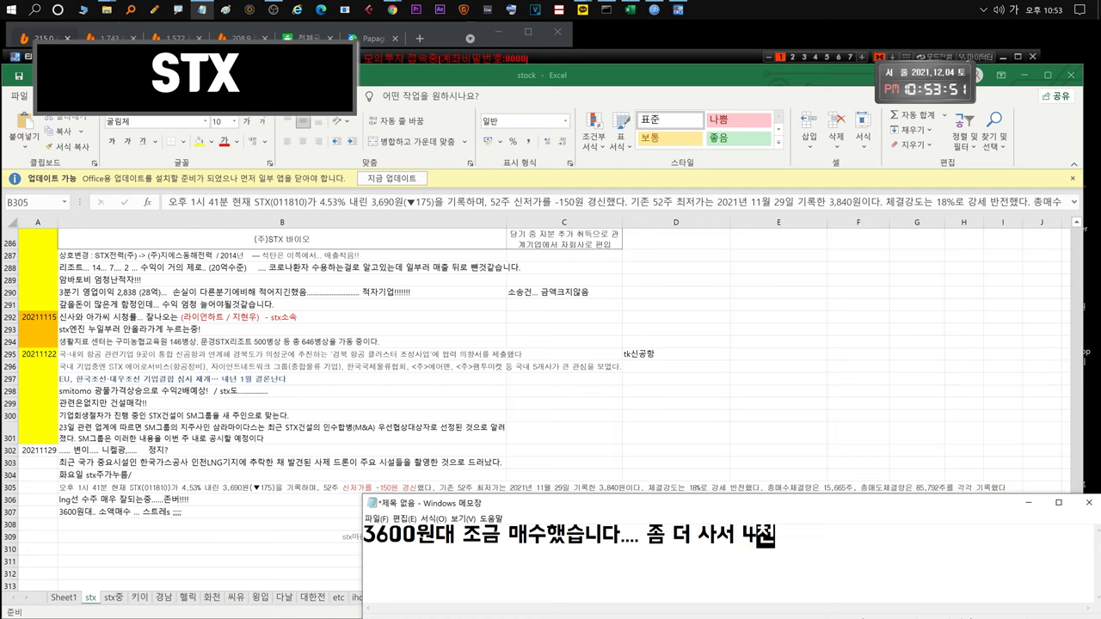
type("원에 매도할껄..하는 아쉬움도이있지만")
Replace the note with "혹시 또 하락 나올수있으니 현금비중 좀 늘려놓은상태" and clear it.
key("ctrl+a")
type("혹시 또 하락 나올수이")
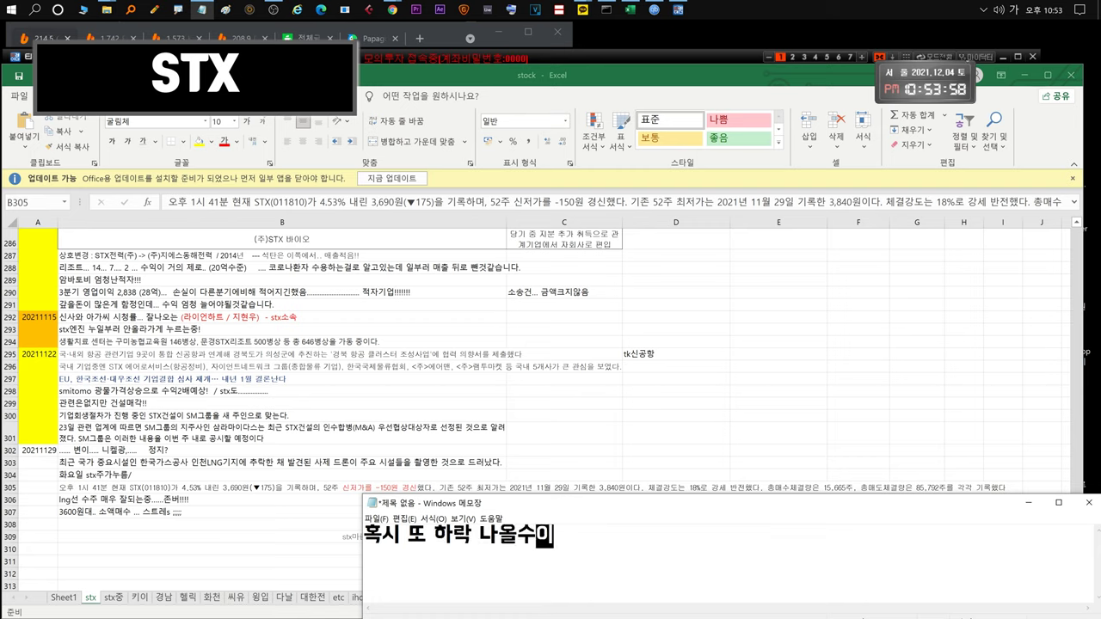
type("있으니 현금이 비중 좀 늘려놓은상태")
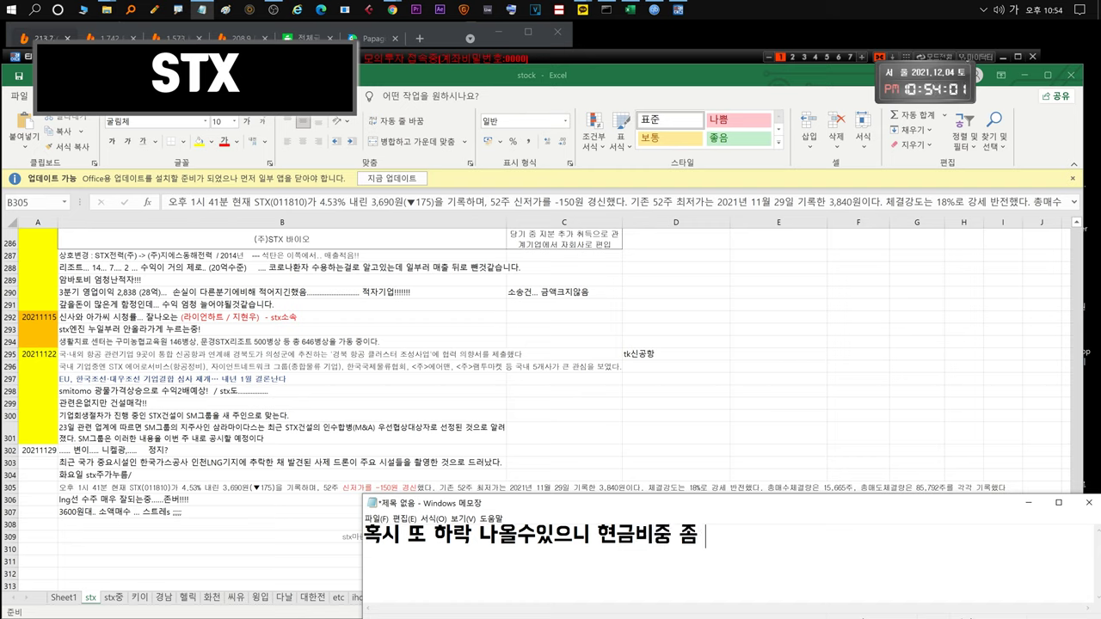
key("ctrl+a")
key("BackSpace")
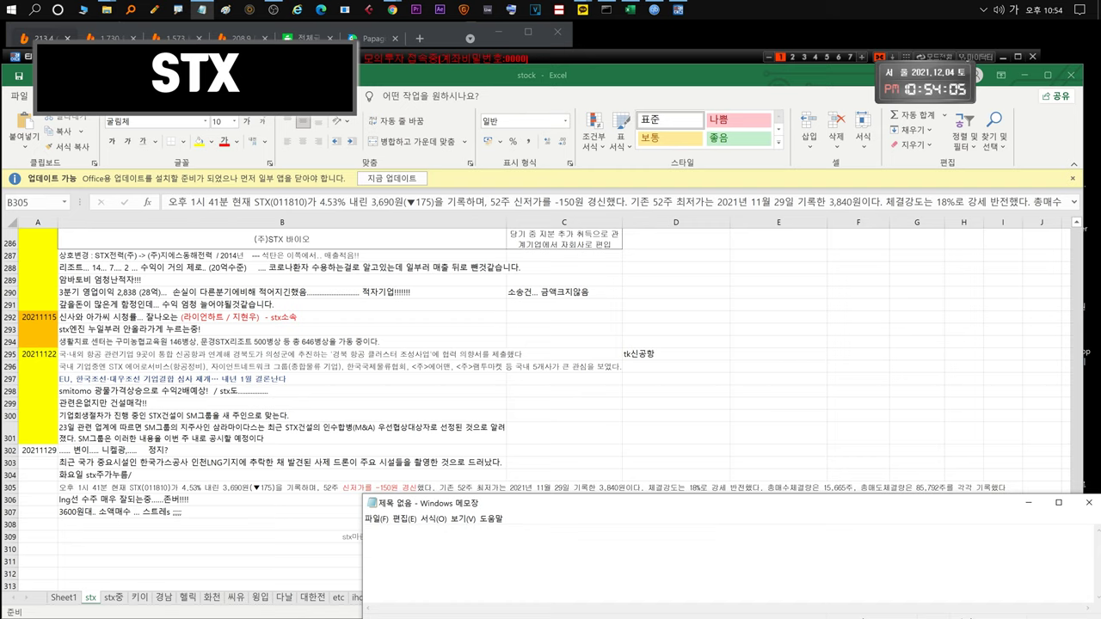
Write the comment "lng수주는 역시나 잘되고있습" about LNG orders in the note and clear it.
key("Hangul")
type("lng수주는 역시")
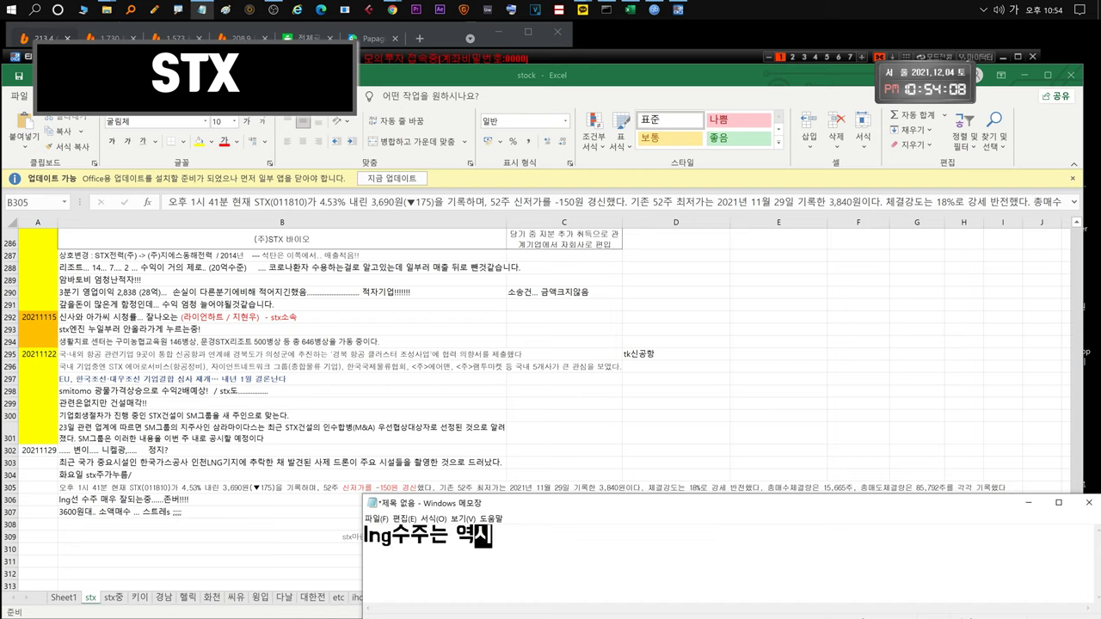
type("나 잘되고있습")
key("ctrl+a")
key("BackSpace")
Write the comment "내년하반기이후부터 재무 좋아질것같아요." about the company's finances in the note and clear it.
type("내")
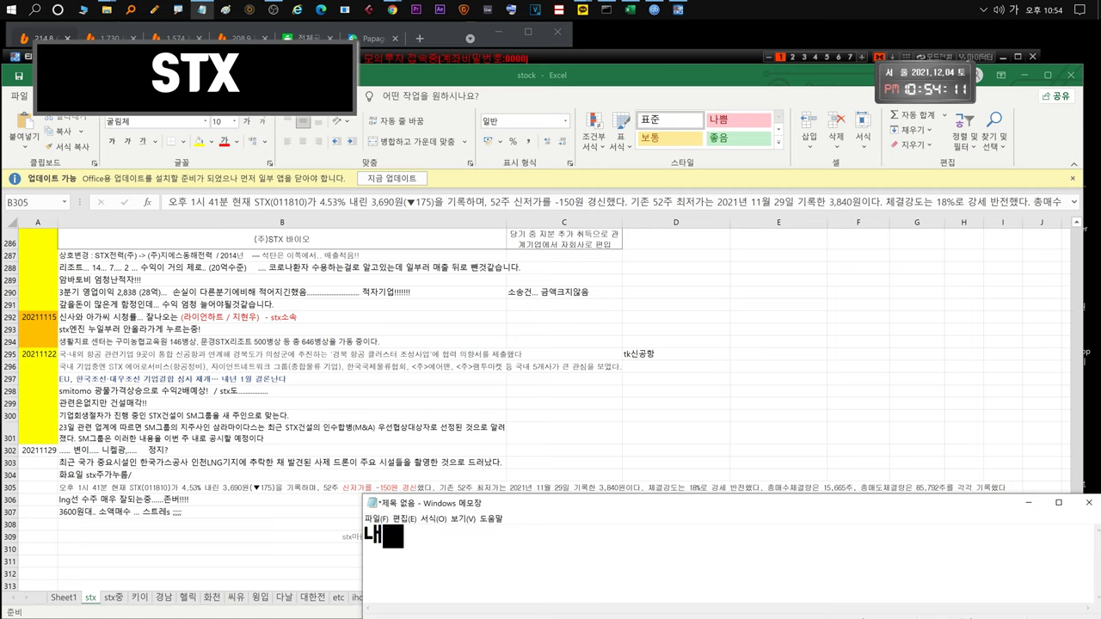
type("년하반기이후부터 재무 좋아질것같아요.")
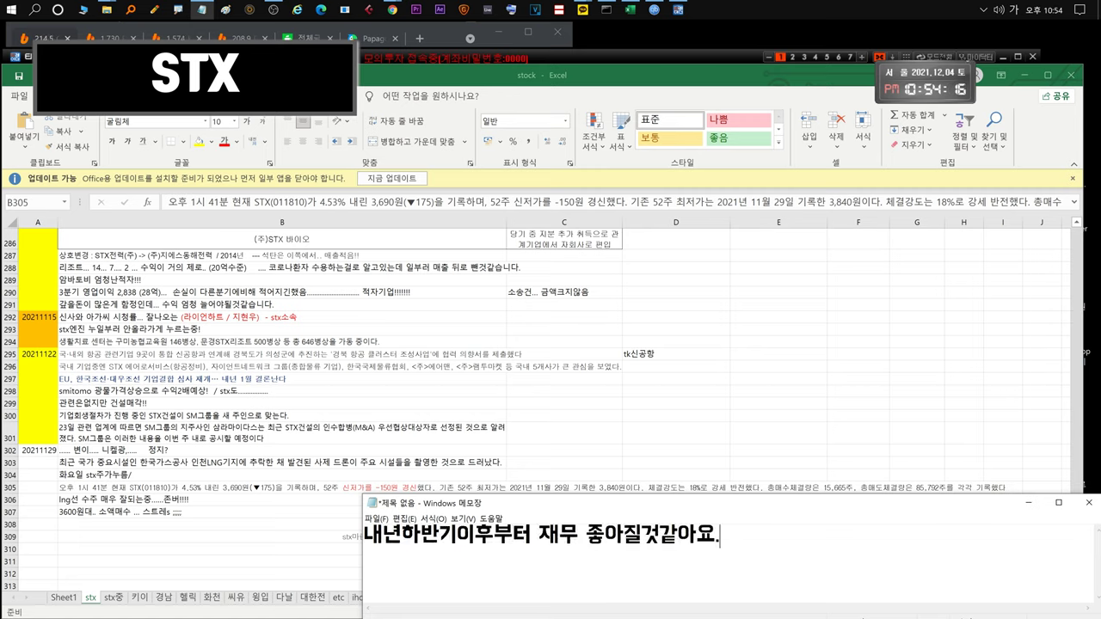
key("ctrl+a")
key("BackSpace")
Select cell B309, then write "마린서비스에 계속 금전대여중인데.... 400억?이상 한것같은데" and "이번건 만기가 내년2월.28일이었던걸로" on two lines in the note and clear it.
left_click_drag(563, 508, 586, 579)
left_click(374, 533)
left_click_drag(448, 574, 447, 483)
type("마린서비스에 ㄱ속 금전대여중인데.... 400억?이상 ")
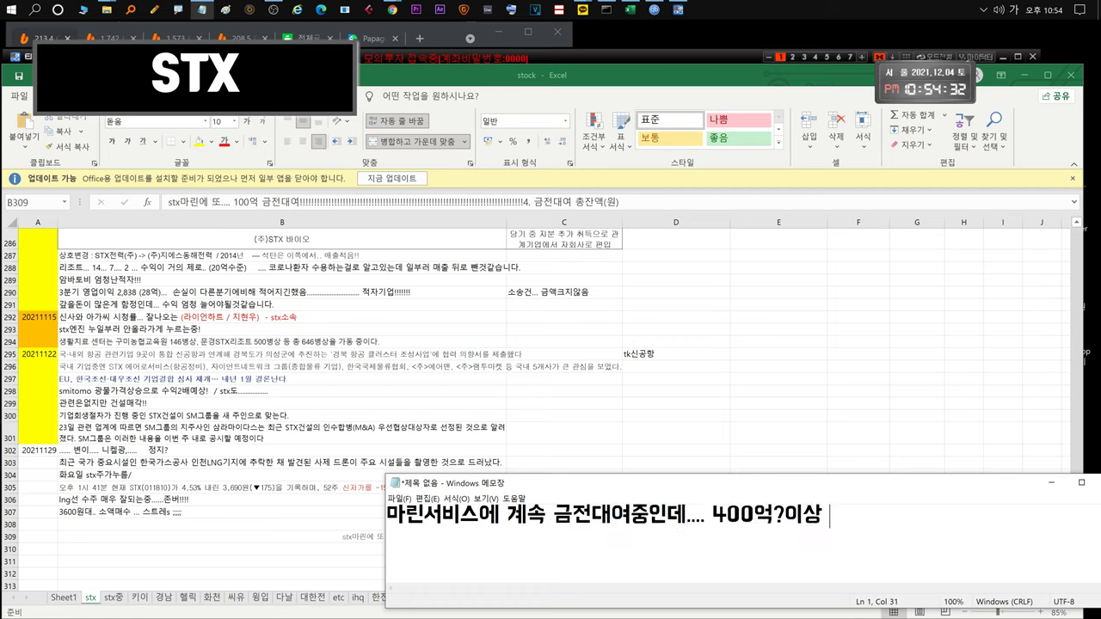
type("한것같은데")
type("이번건 만기가 내년2월.2")
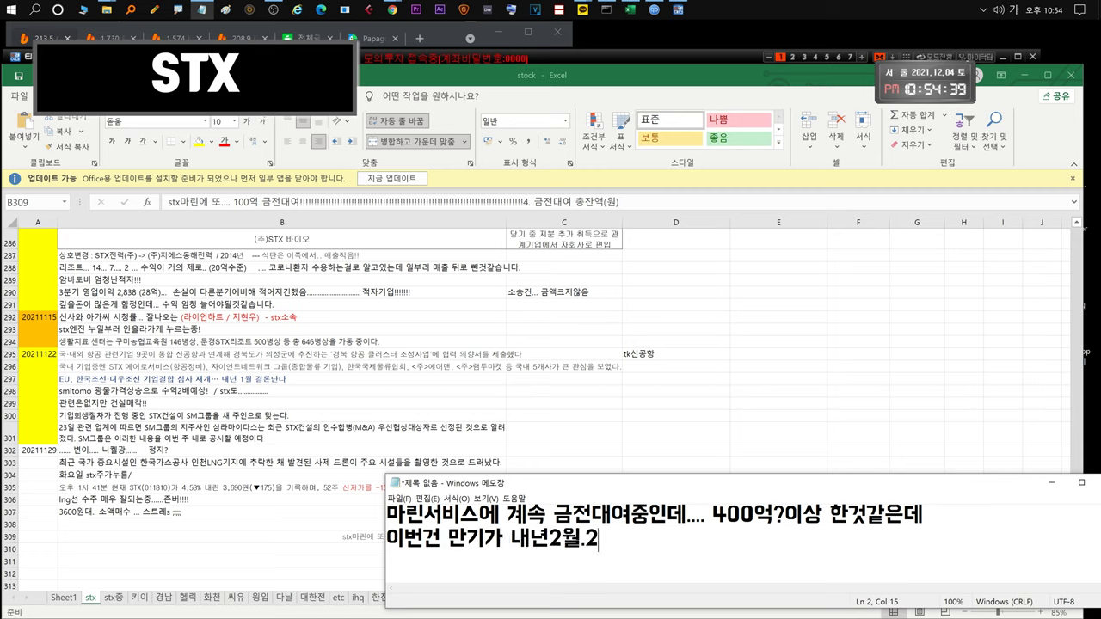
type("8일이었던걸로 뭔")
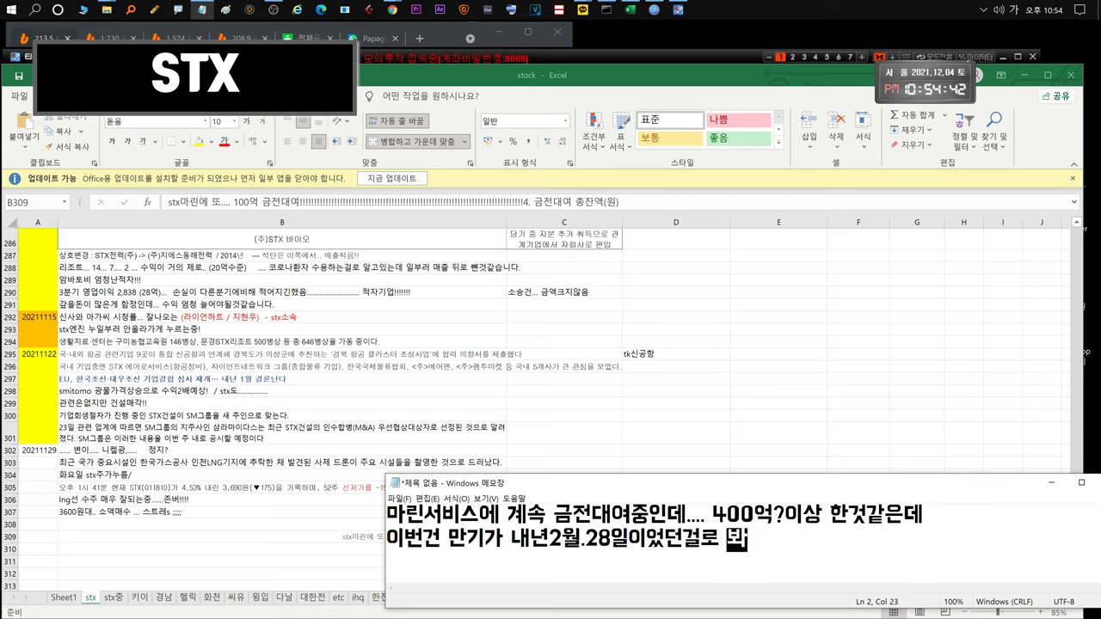
key("ctrl+a")
key("BackSpace")
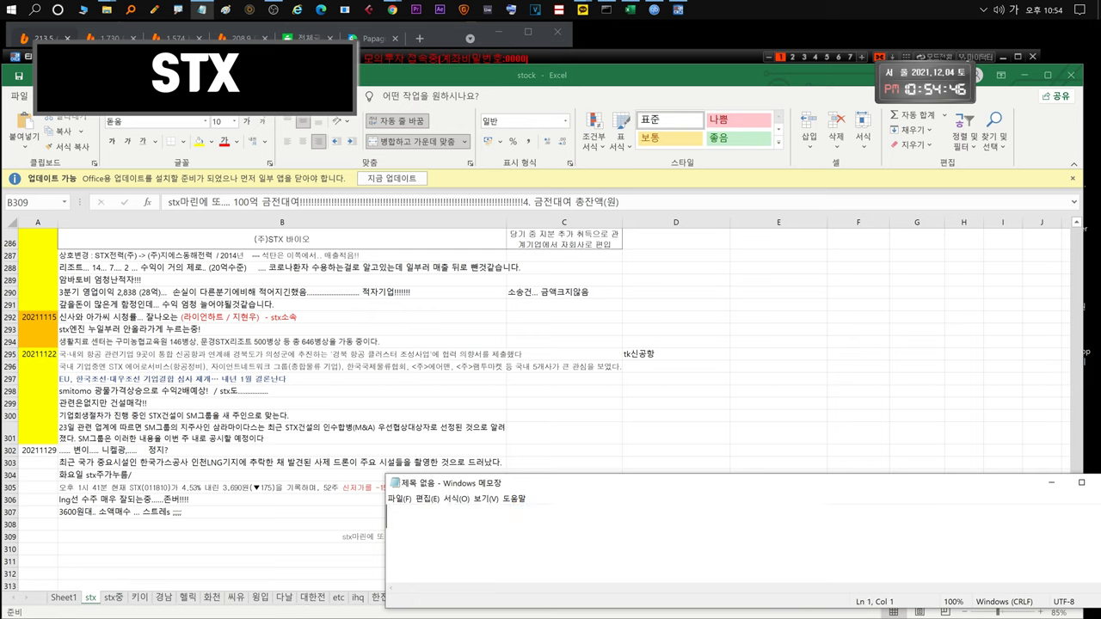
Switch to the trading program, open the STX chart from the watchlist and narrow it to November 2019 through December 2021.
left_click(185, 57)
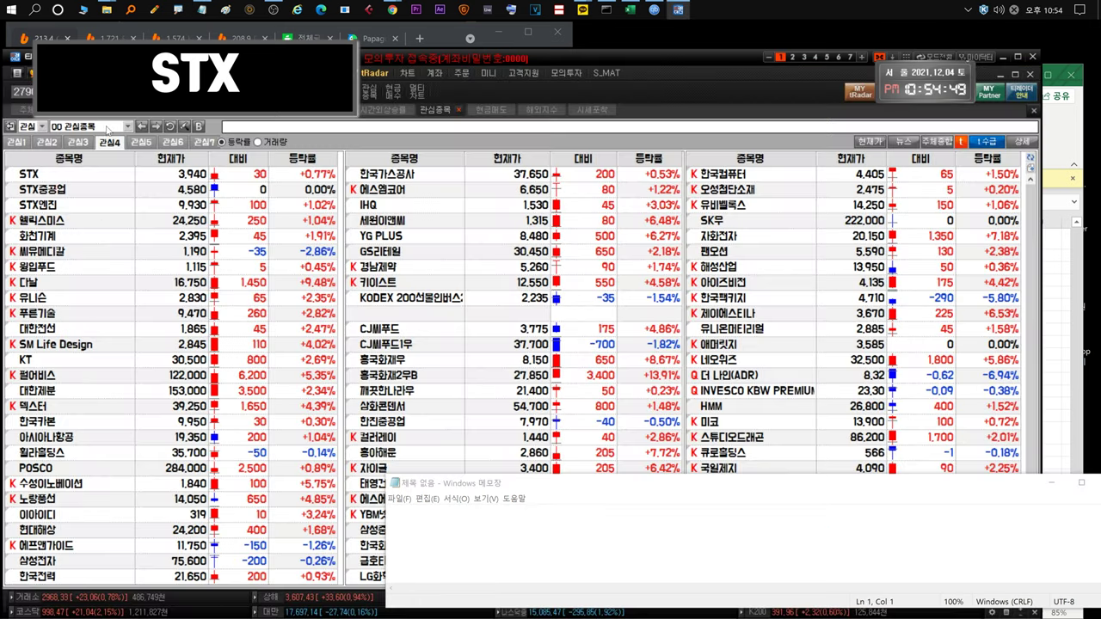
double_click(49, 177)
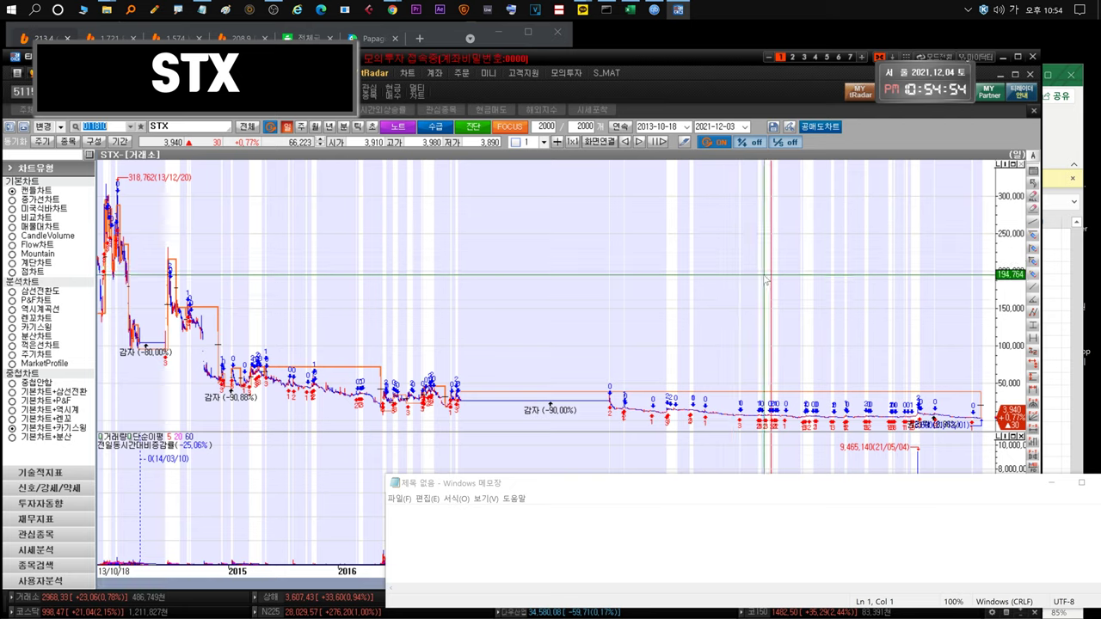
left_click_drag(826, 330, 983, 348)
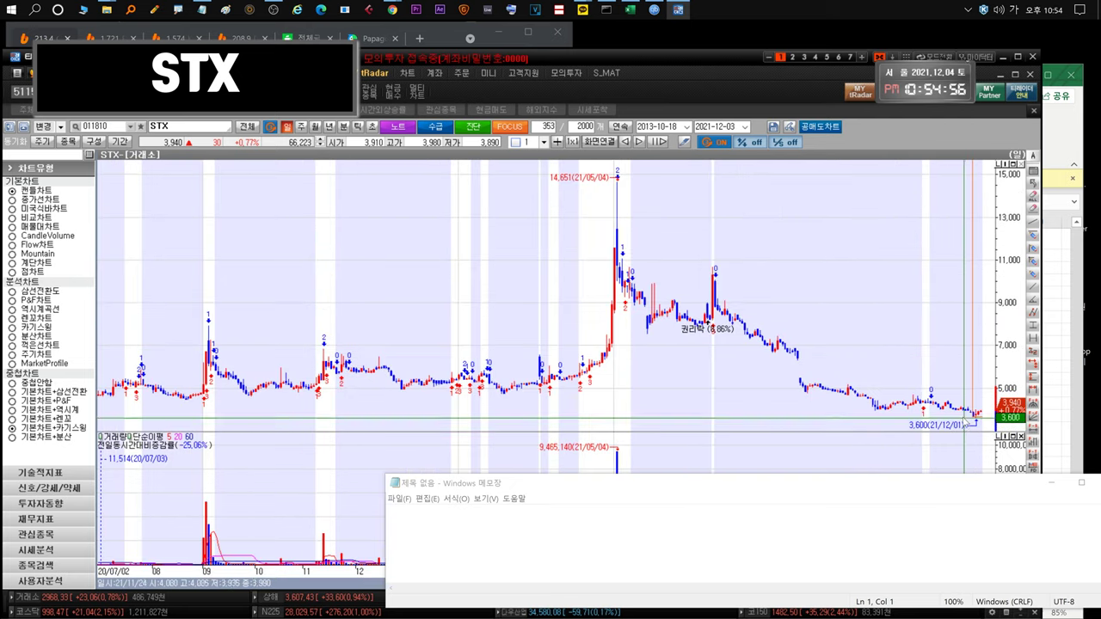
left_click_drag(982, 348, 989, 370)
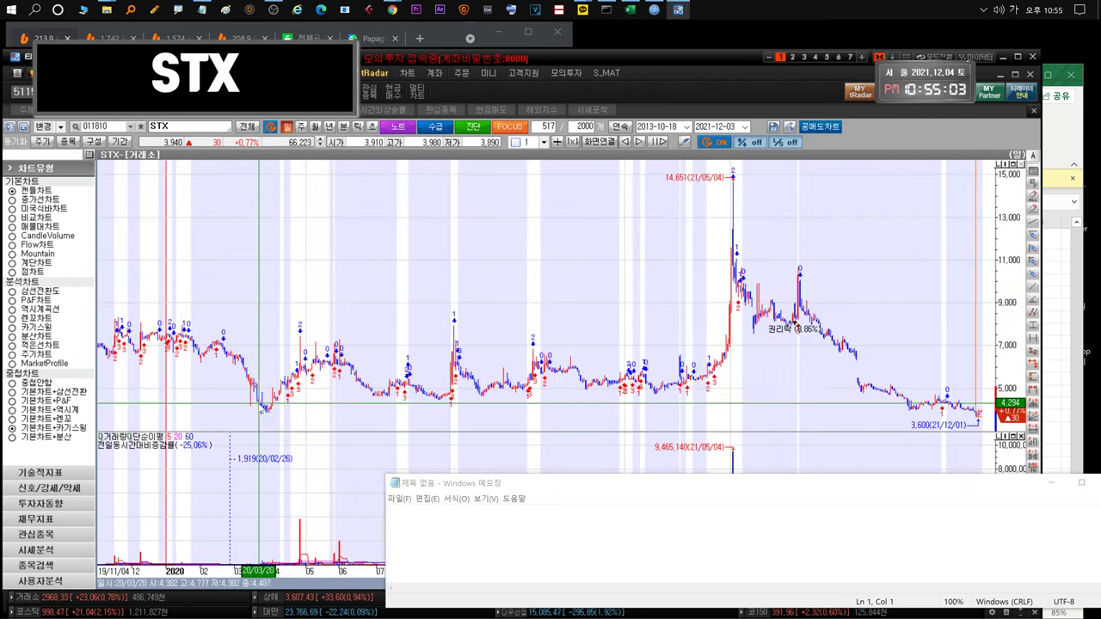
Return to Notepad and write the comment "... 유증하고 완전 기존주주들 죽이는작업한번했다고봅니다." in the empty note.
left_click(399, 499)
left_click(613, 535)
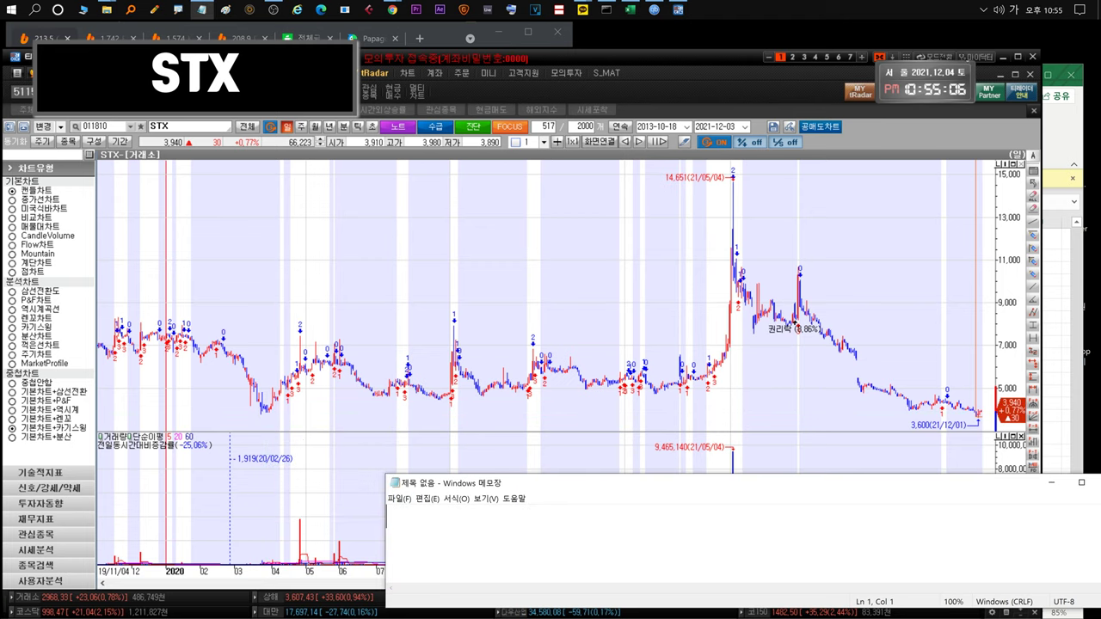
type("... 유증하고 으")
type("전 기존주주들 죽이는")
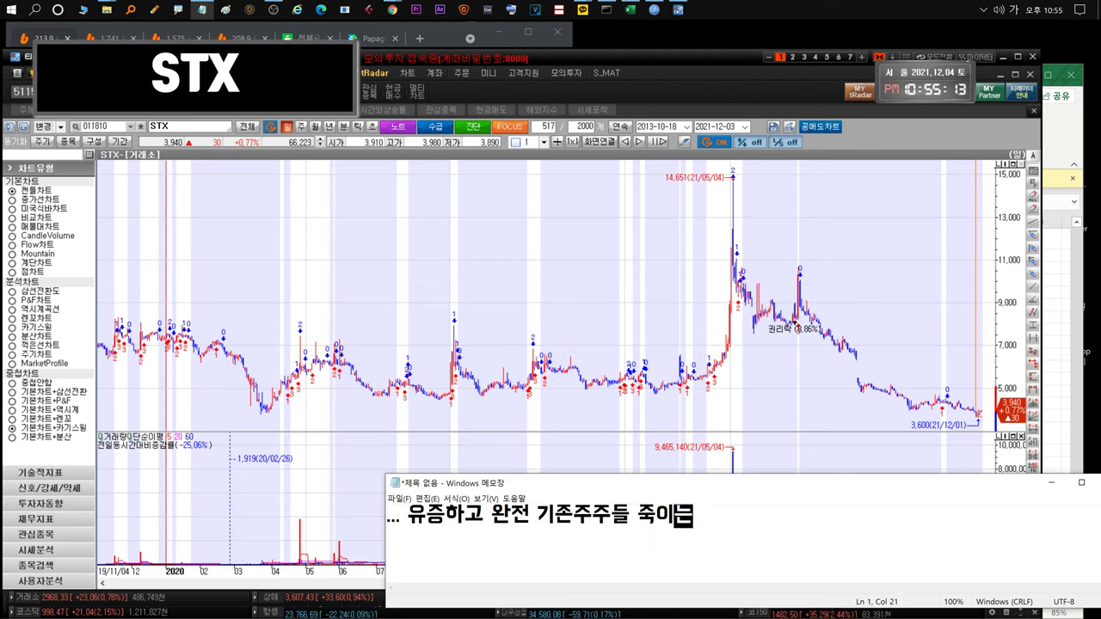
type("작업하한번했다고봅니다.")
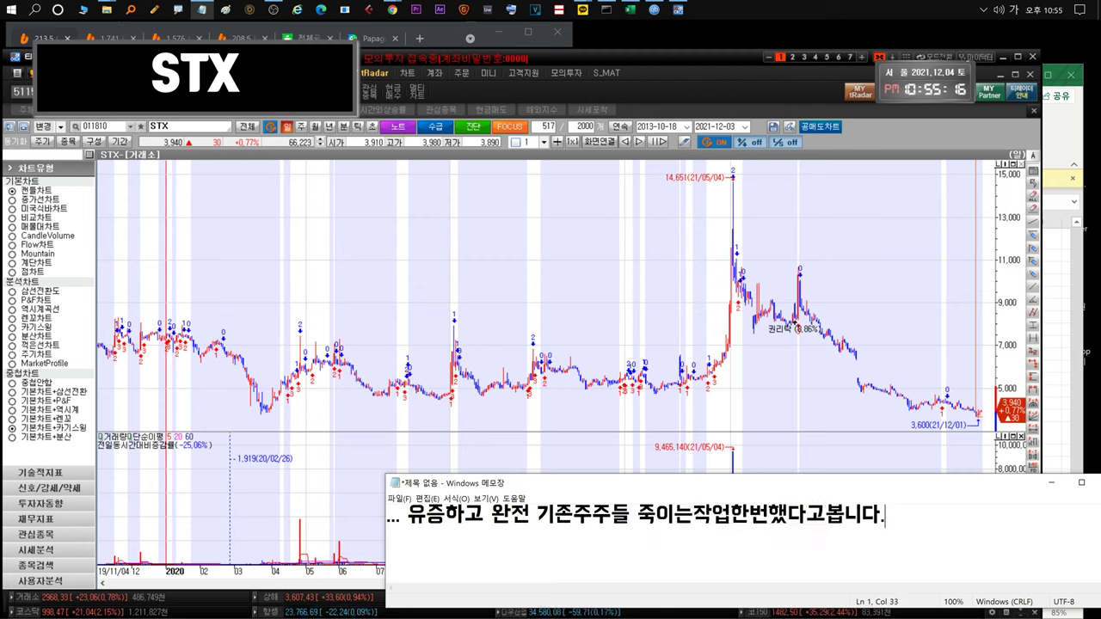
Replace the note's text with the comment "이와중에도 더 올리진않았고..".
key("ctrl+a")
type("이")
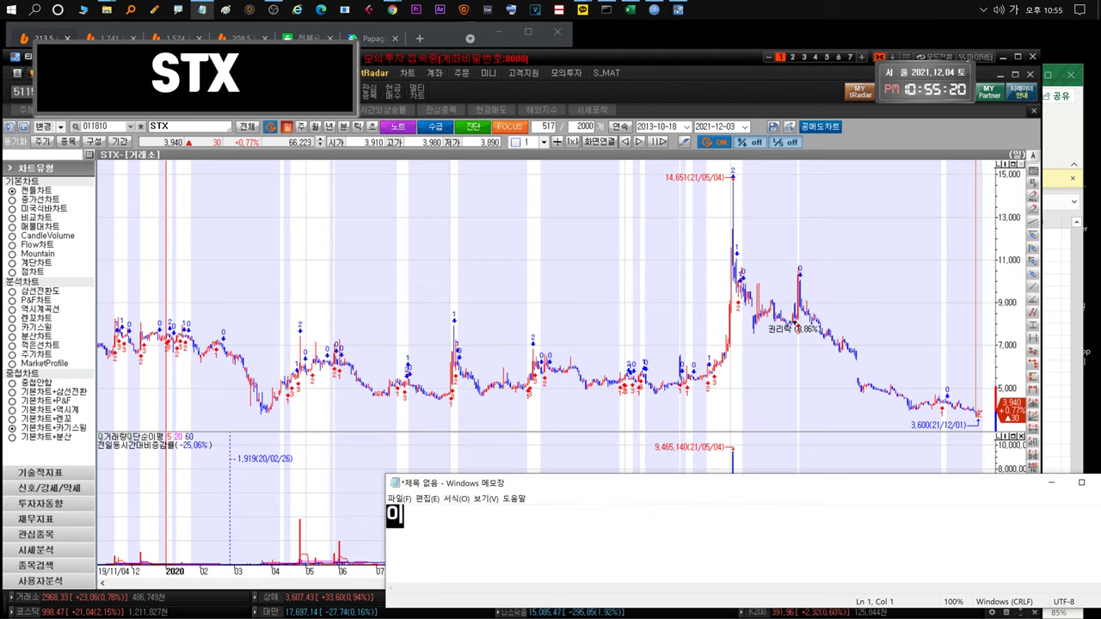
type("와중에도 더 올리진않았고..")
Replace the note with the resistance comment "4천원 저항이라고보시면되는데" and clear it.
key("ctrl+a")
type("4천원 저항이라고보시면")
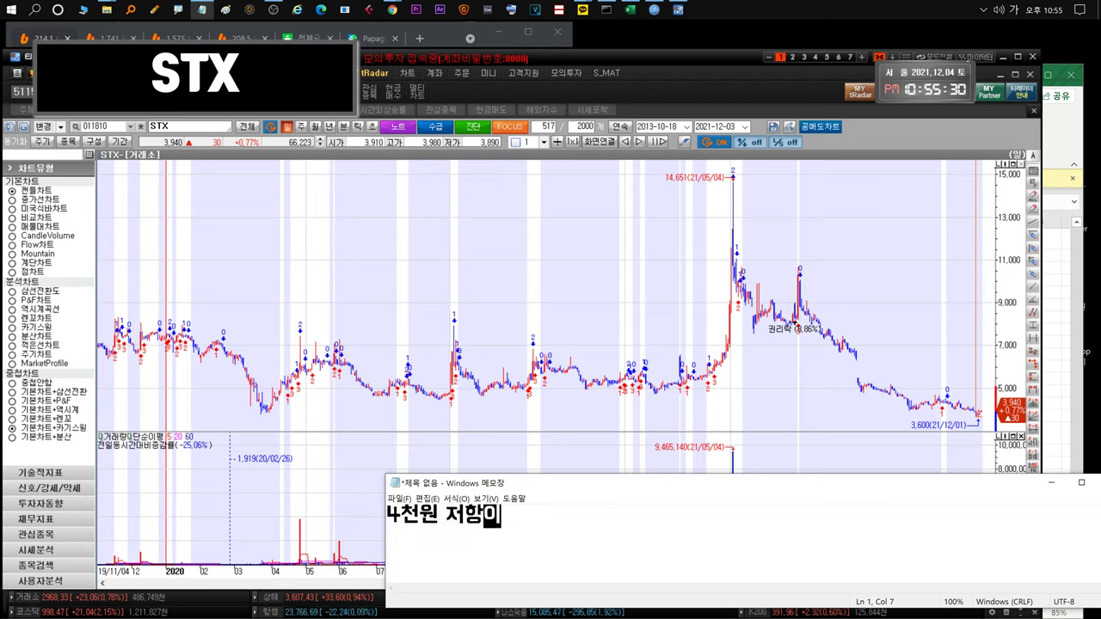
type("되는데")
key("ctrl+a")
key("BackSpace")
Write a comment saying the price touched exactly 4천 but "내려오긴했어요" in the note, and clear it.
type("딱 4천찍어석고 내려오긴했어요")
key("ctrl+a")
key("BackSpace")
Write the outlook comment "... 방향성은 단기는 모르겠고 1~3달사이로보면 지금보다는 더 올라갈확률" in the note and clear it.
type("... 방향성은 단기")
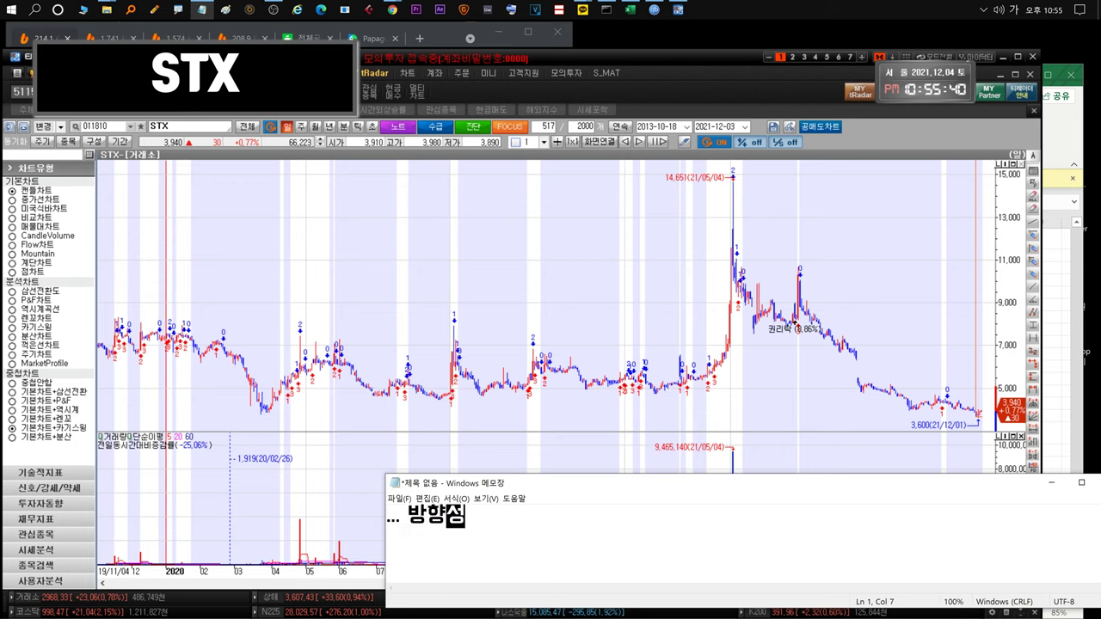
type("는 모르")
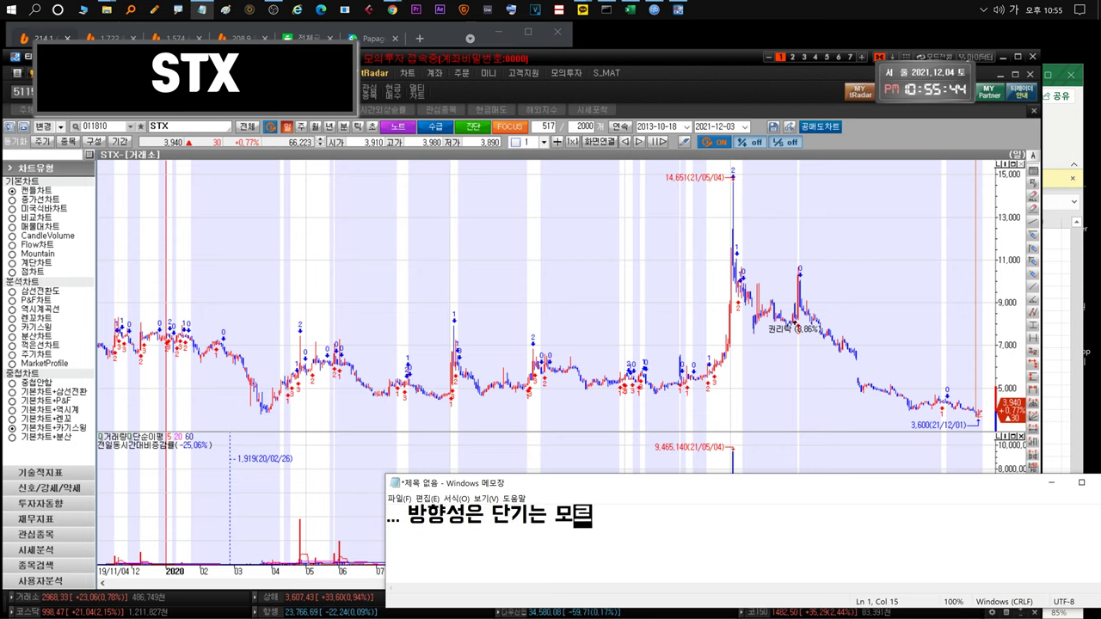
type("겠고 1~3달")
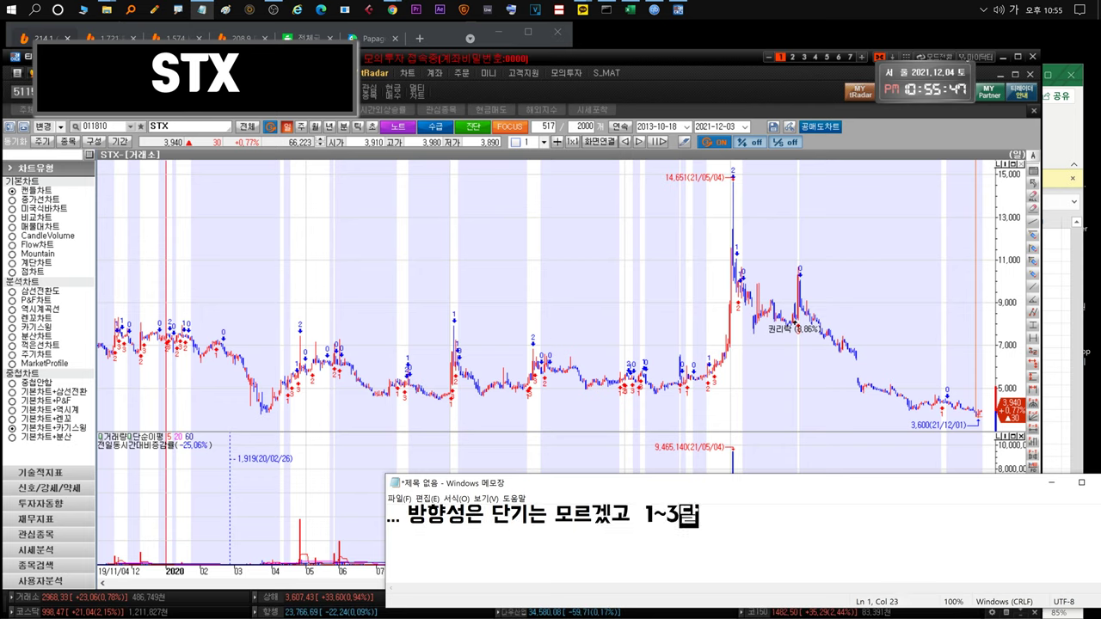
type("사이로보면 지금보다는 ")
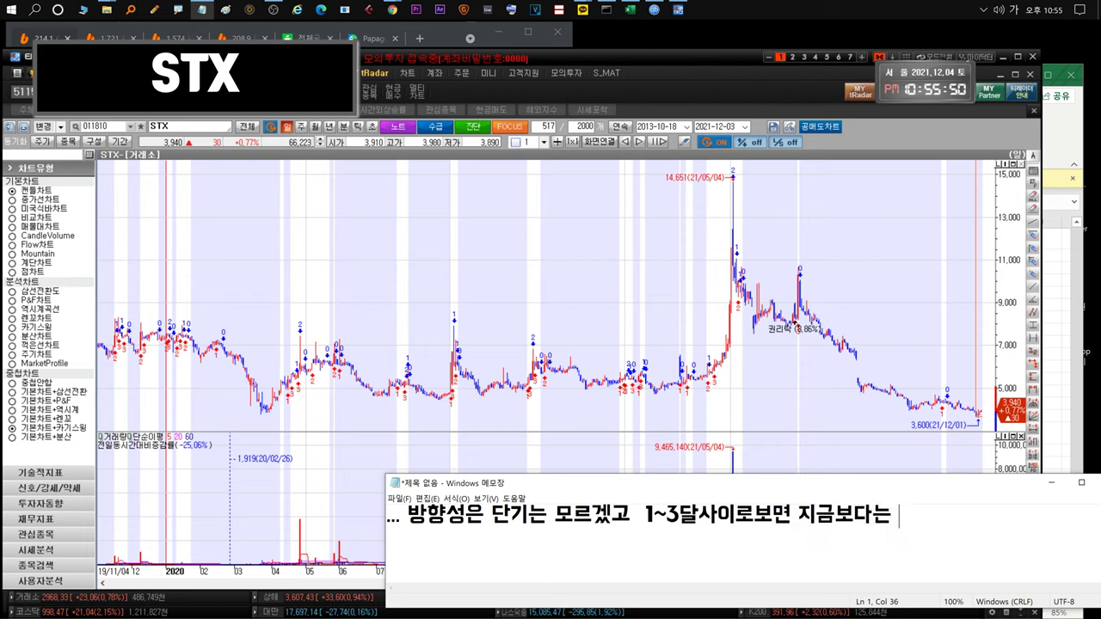
type("더 올라갈확률")
key("ctrl+a")
key("Delete")
Write the closing remark "있을것같습니다!!!" in the note and clear it.
type("있")
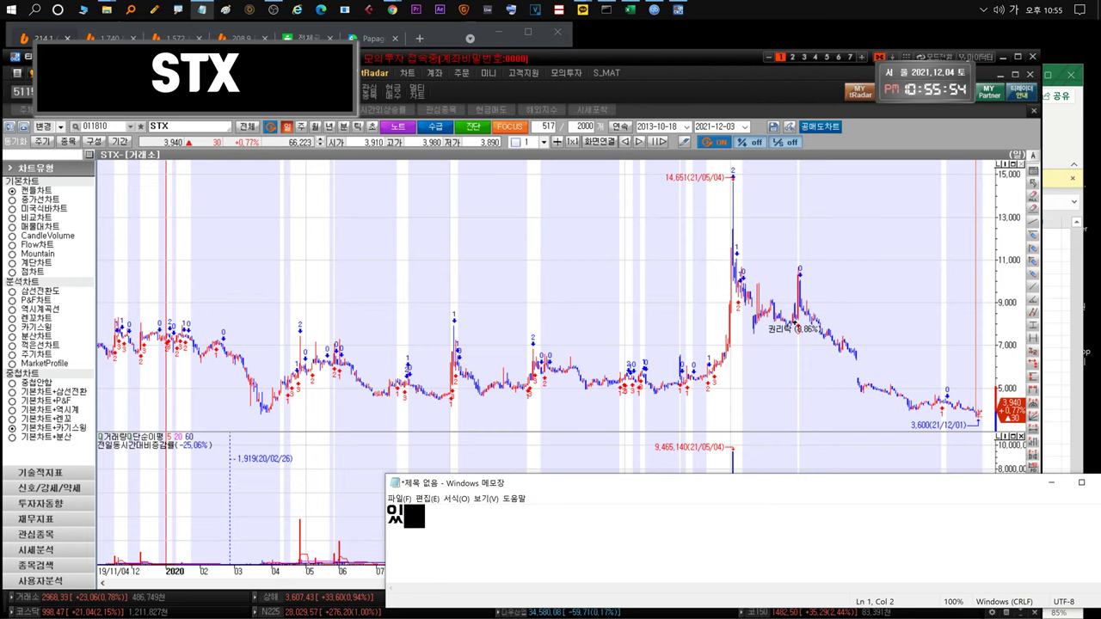
type("을것같습니다!!!")
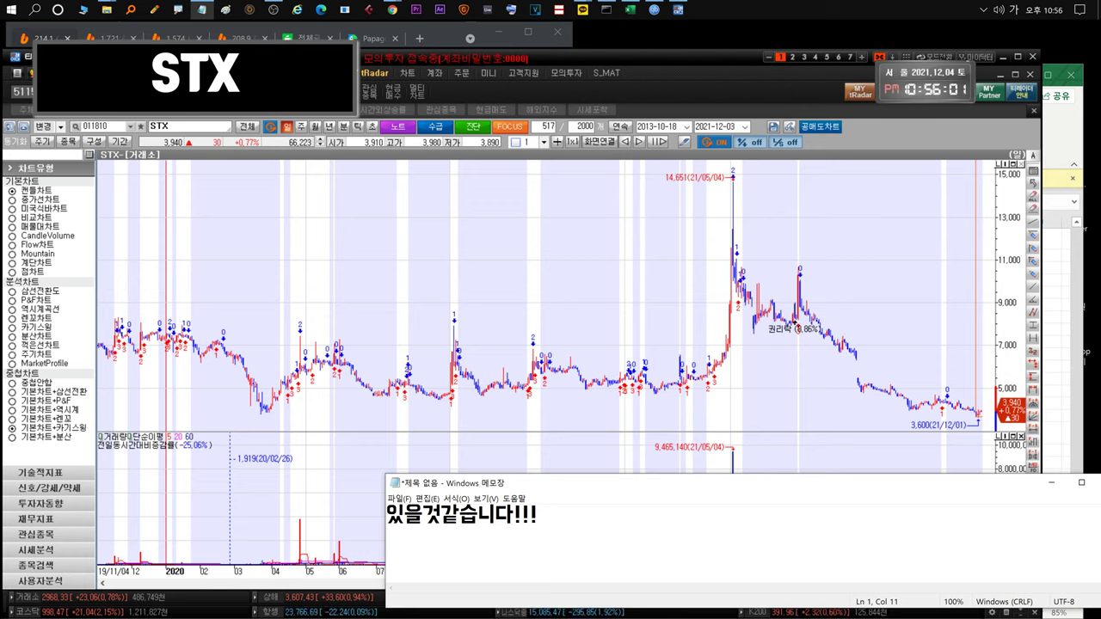
key("ctrl+a")
key("Delete")
Write a two-line note, "다음주는... 굳이 예상할필요는없을것같아요.. 바닥찍고 어느정도 상승나왔는데" and "상승이라고 할것까진없지만.... 일단 흐름 보겠습니다.", and clear it.
type("다음주는... ")
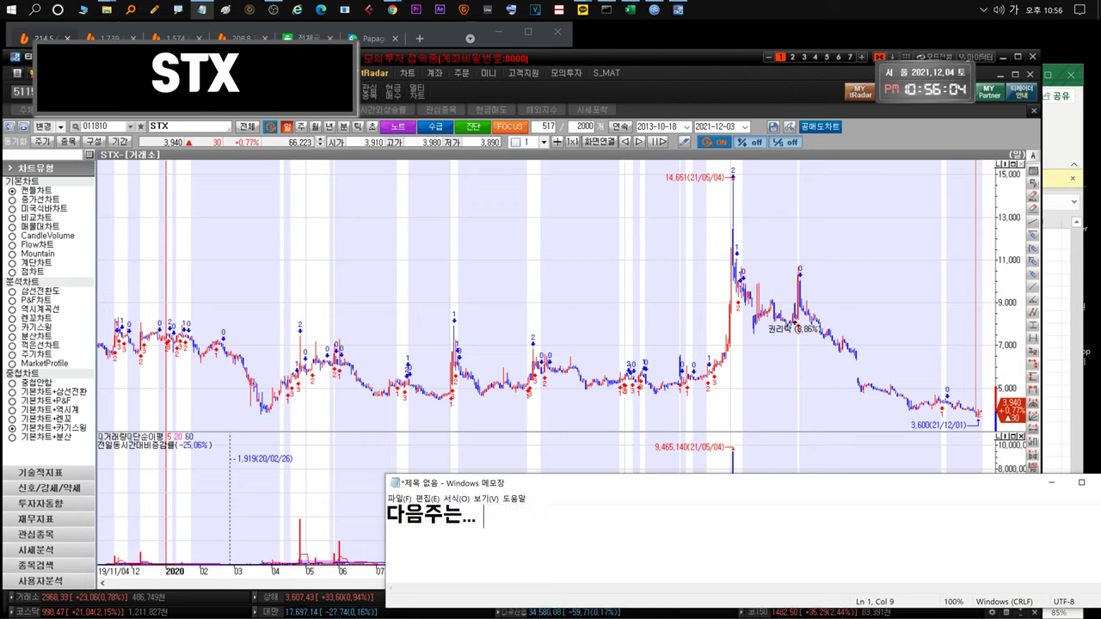
type("굳이 예상할필요는없을것같")
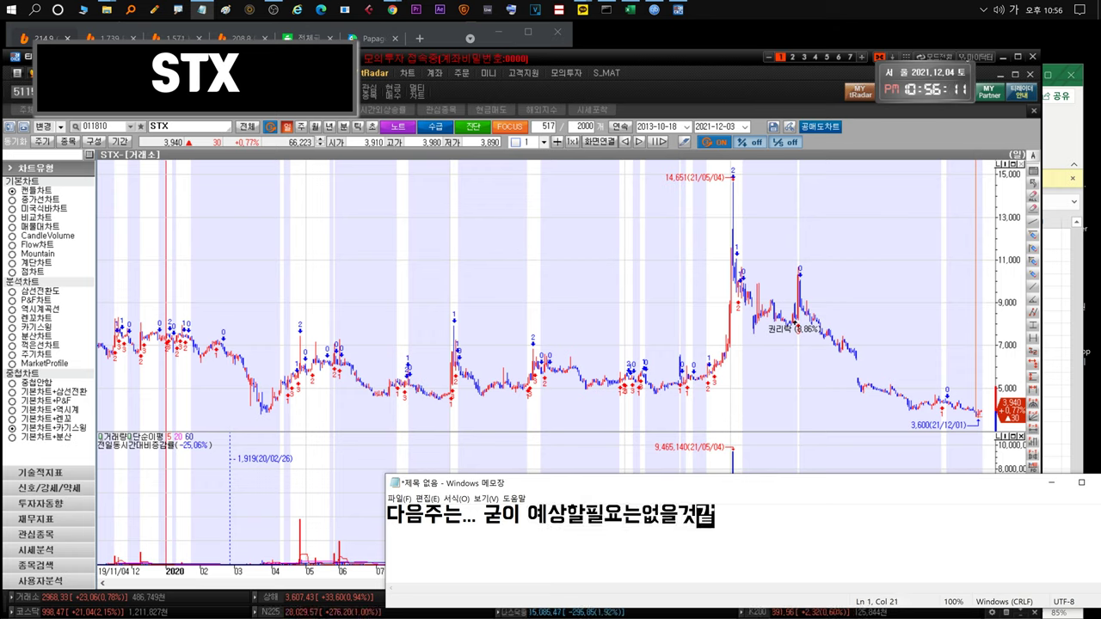
type("아요.. 바닥찍")
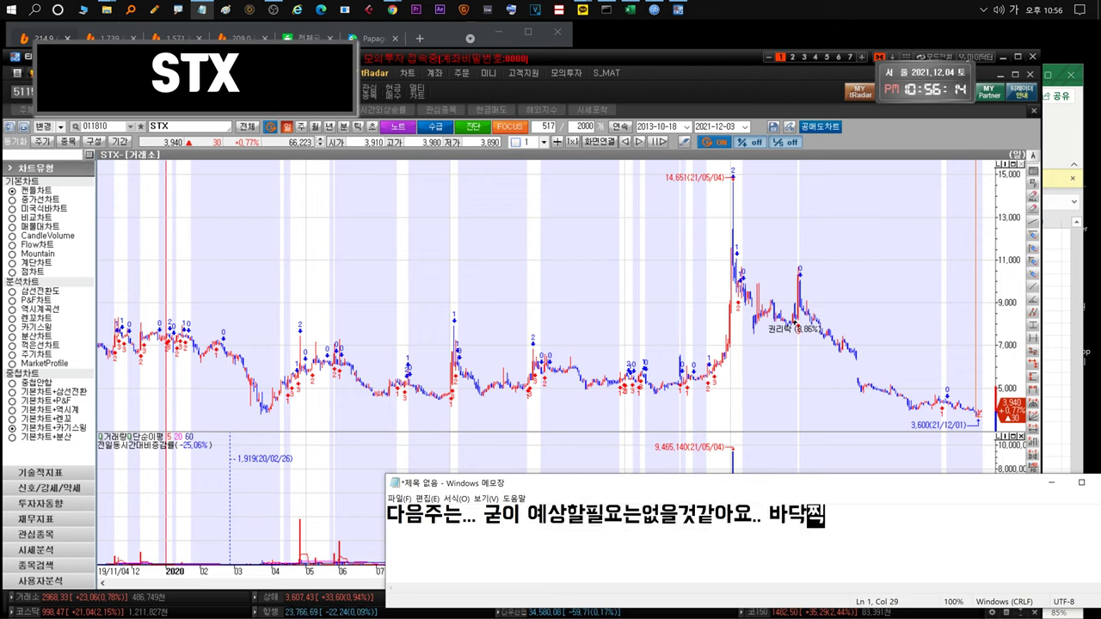
type("고 어느지정도 상승나왔는데")
key("Return")
type("상승ㅁ이라고 할것까진없지만.... 일단 흐름 봐")
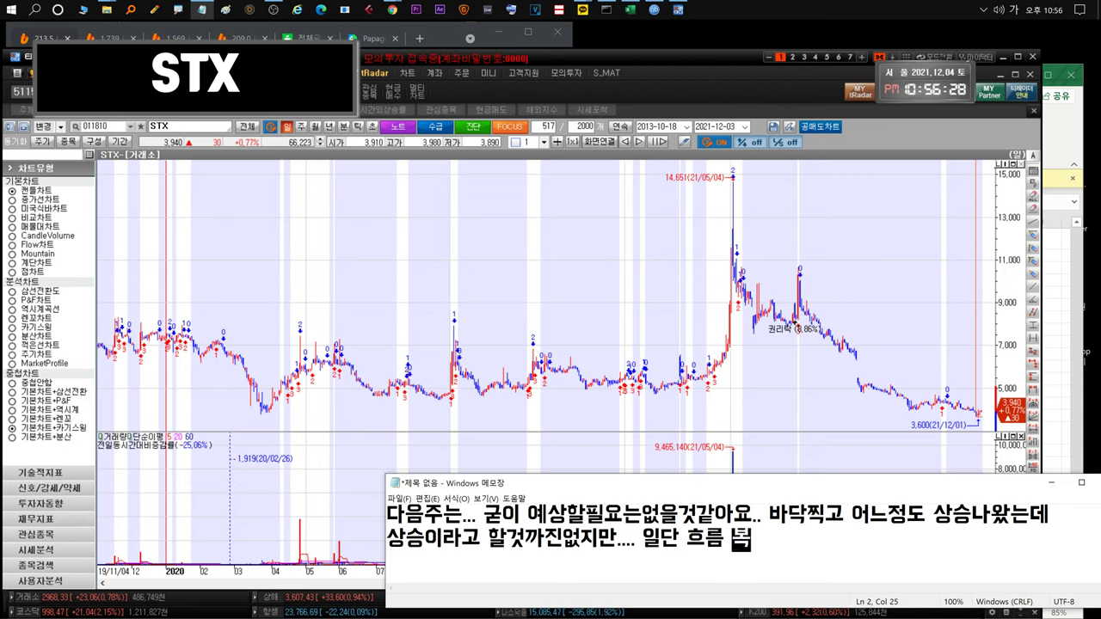
type("겠습니다.")
key("ctrl+a")
key("BackSpace")
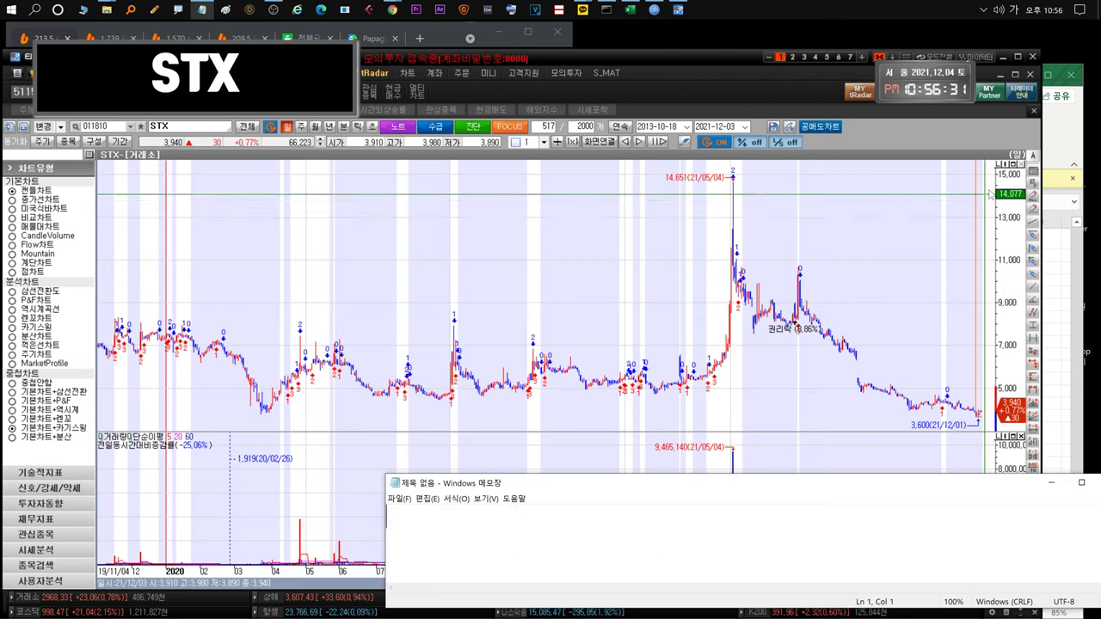
Leave the STX chart, switch to the Excel stock workbook and open the 20211129 entry in cell B161 of the stx중 sheet.
scroll(387, 204, "down", 5)
key("ctrl+Tab")
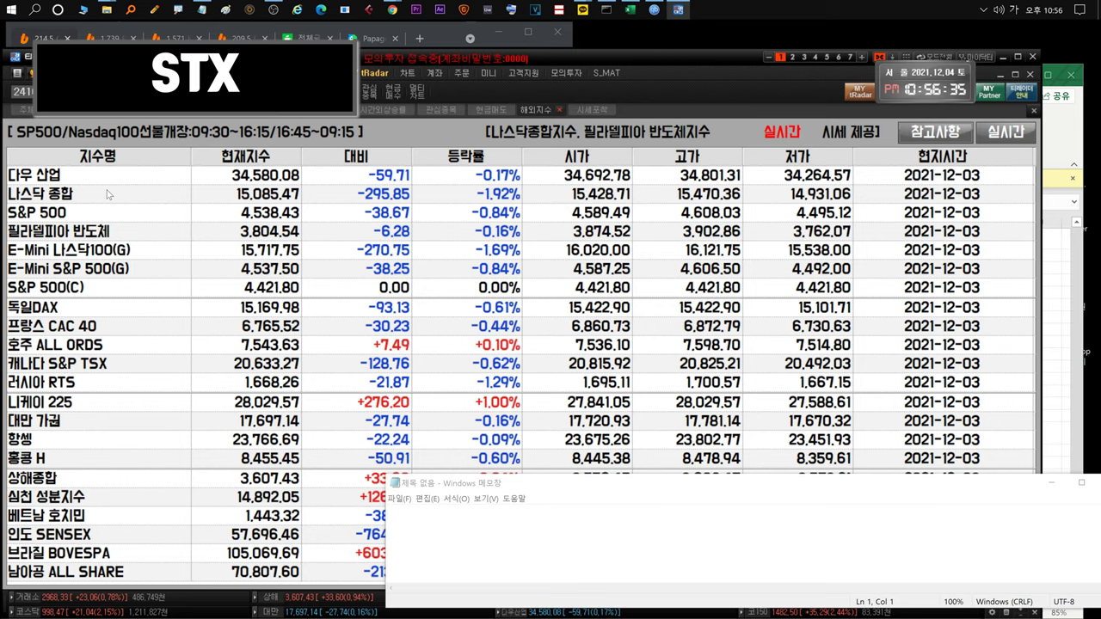
key("ctrl+Tab")
left_click(1061, 139)
left_click(112, 597)
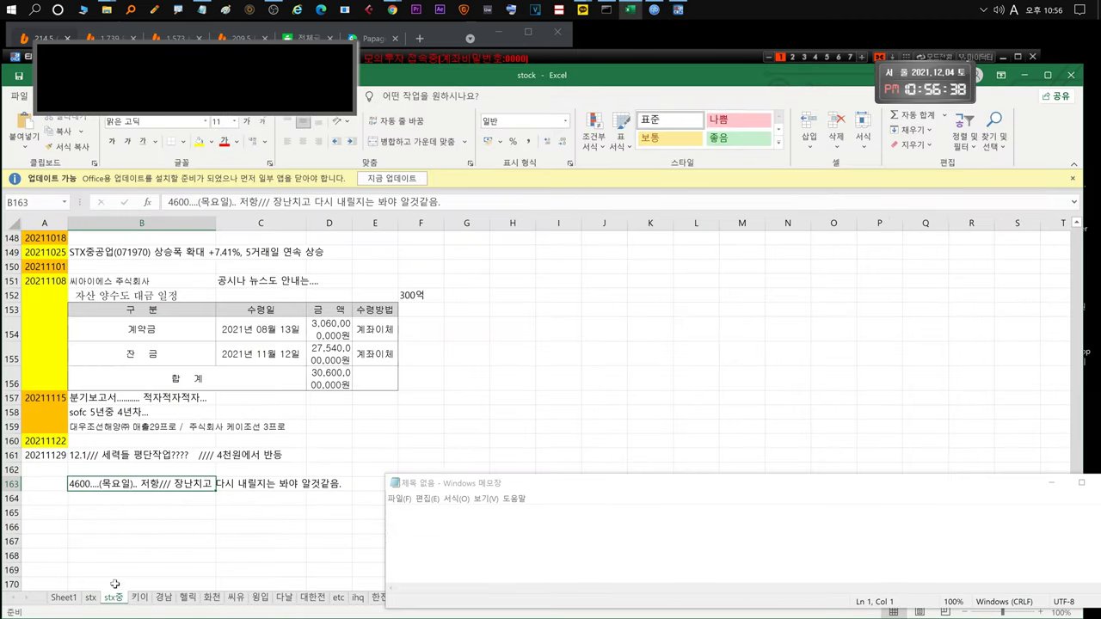
left_click(138, 423)
left_click(139, 413)
Write a two-line note starting "세력이 4천원대에서... 작업들어간거보면" and ending "평단 아닐까싶더라구요.", and clear it.
left_click(430, 525)
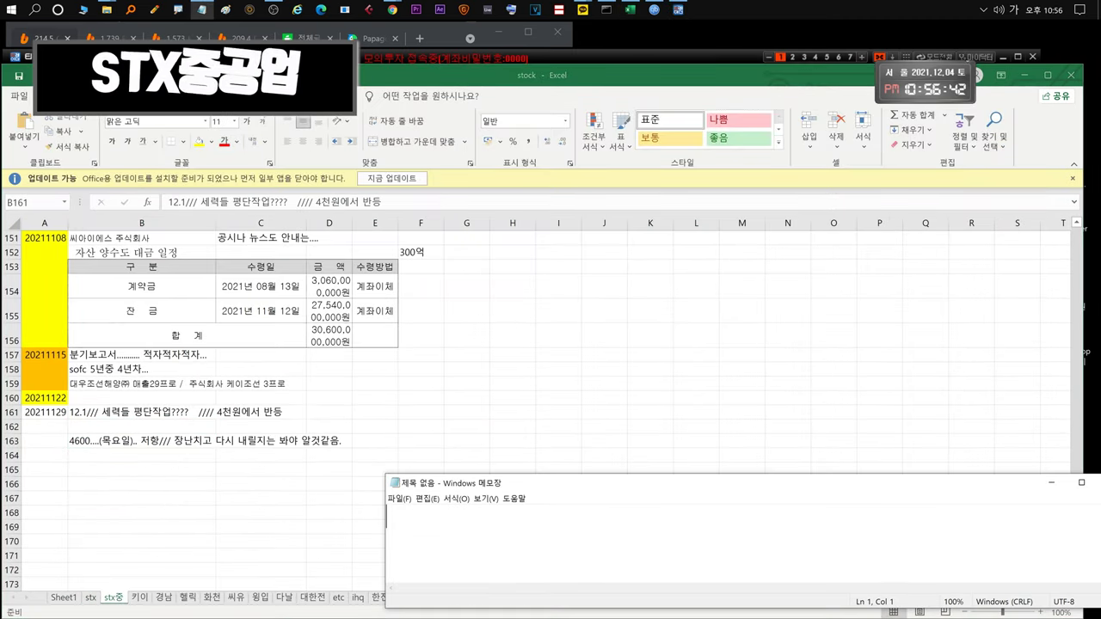
type("세력이 4천원대에서")
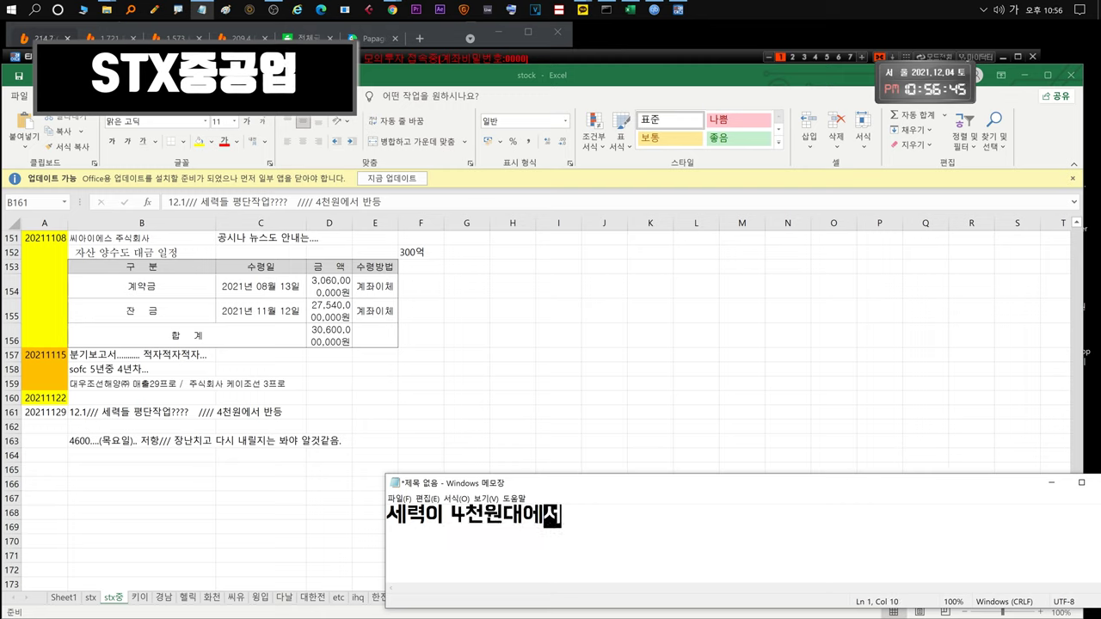
type("... 작업들어간ㄱ")
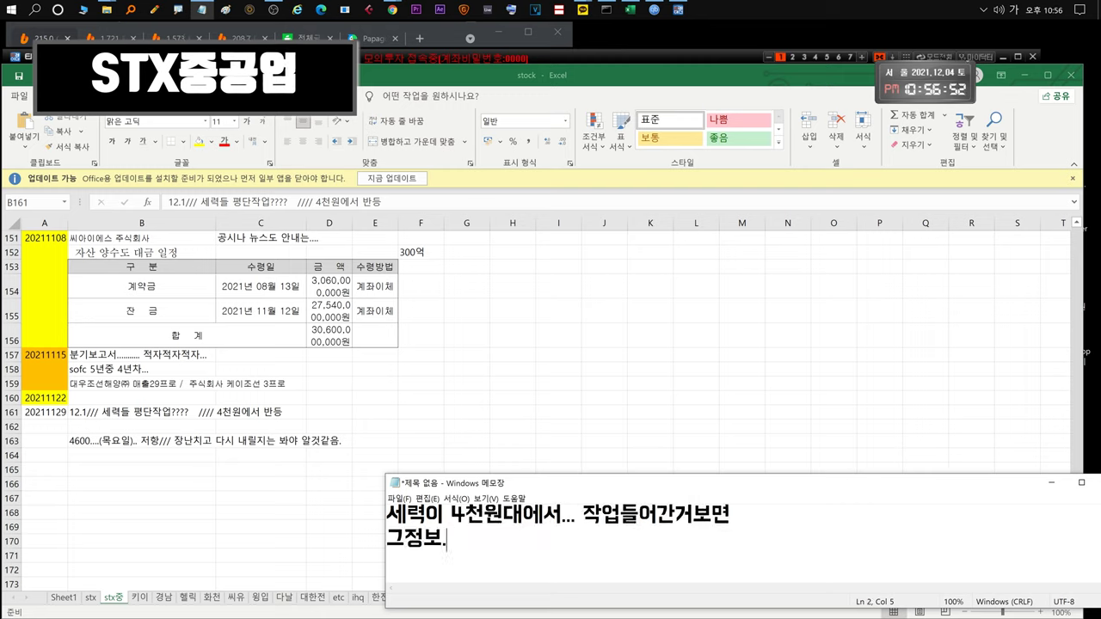
type("가 평단 아닐까싶더라구요.")
key("ctrl+a")
key("BackSpace")
Write the note "반등주고 물량흡수해서 더 뺄수도있다고봅니다... 일단 증시영향봐야겠지만" and clear it.
type("반늠")
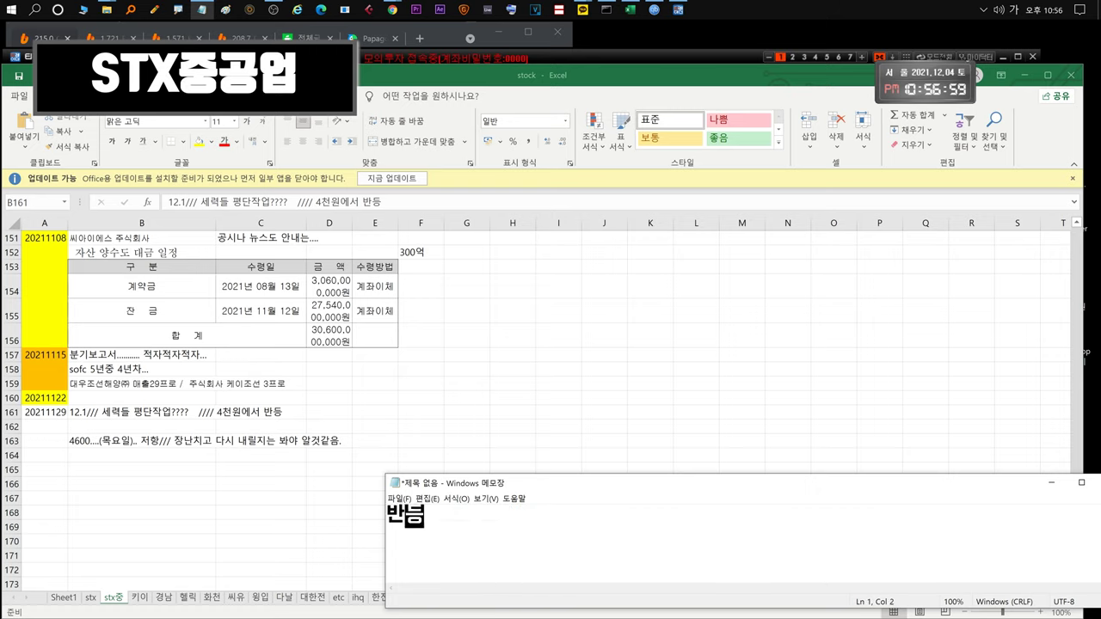
type("주고 물량흡수해서 더")
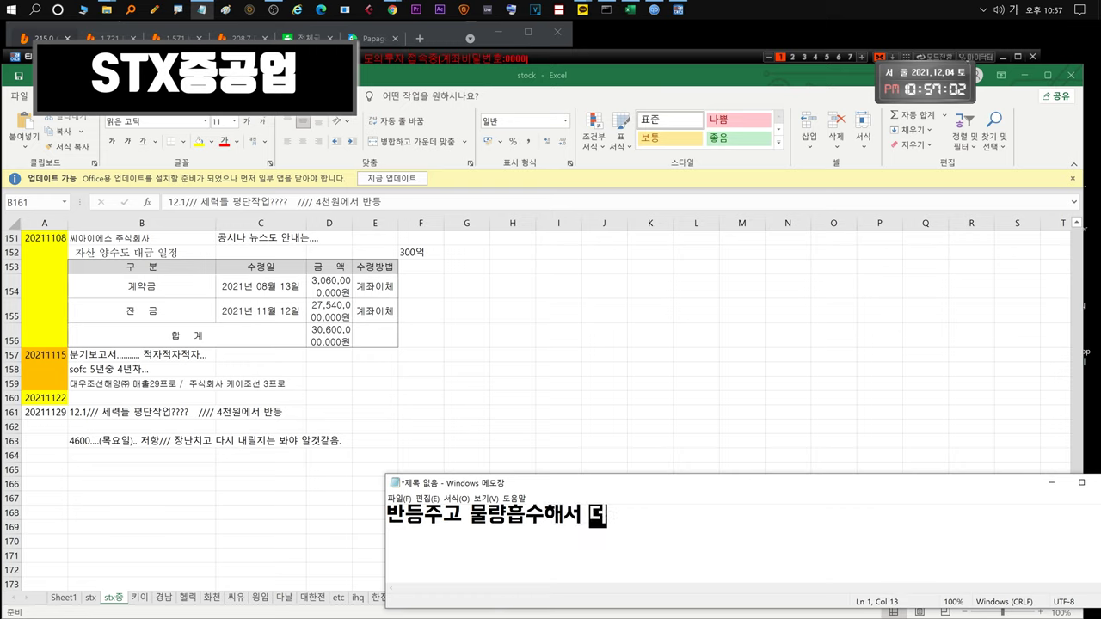
type(" 뺄수도있ㄷ다고봅니다..")
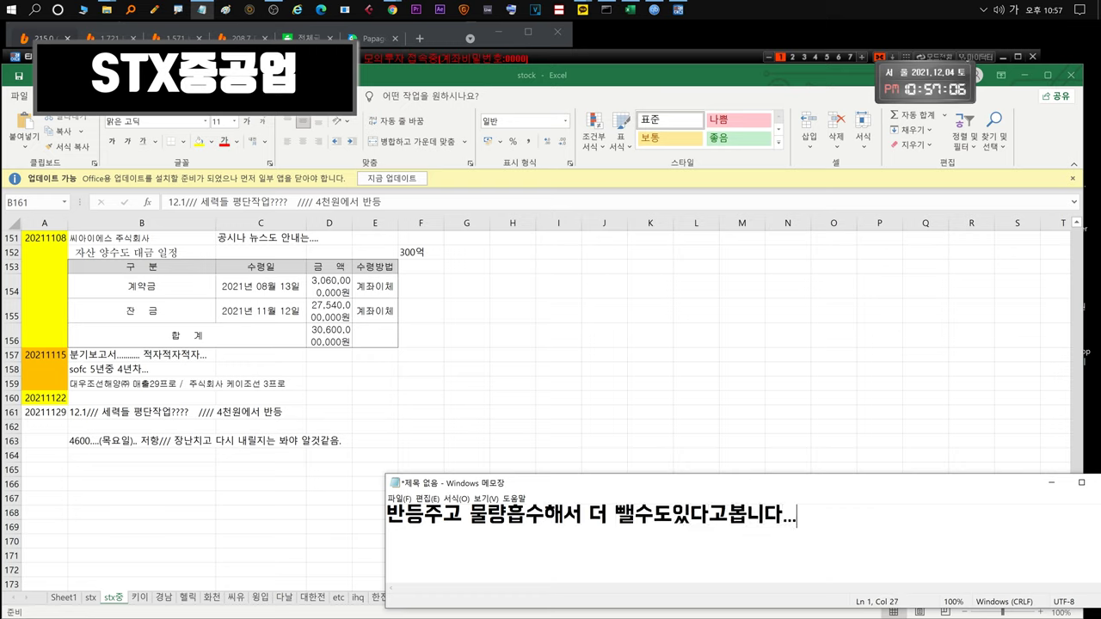
type(". 일단 증시흐름봐야겠다")
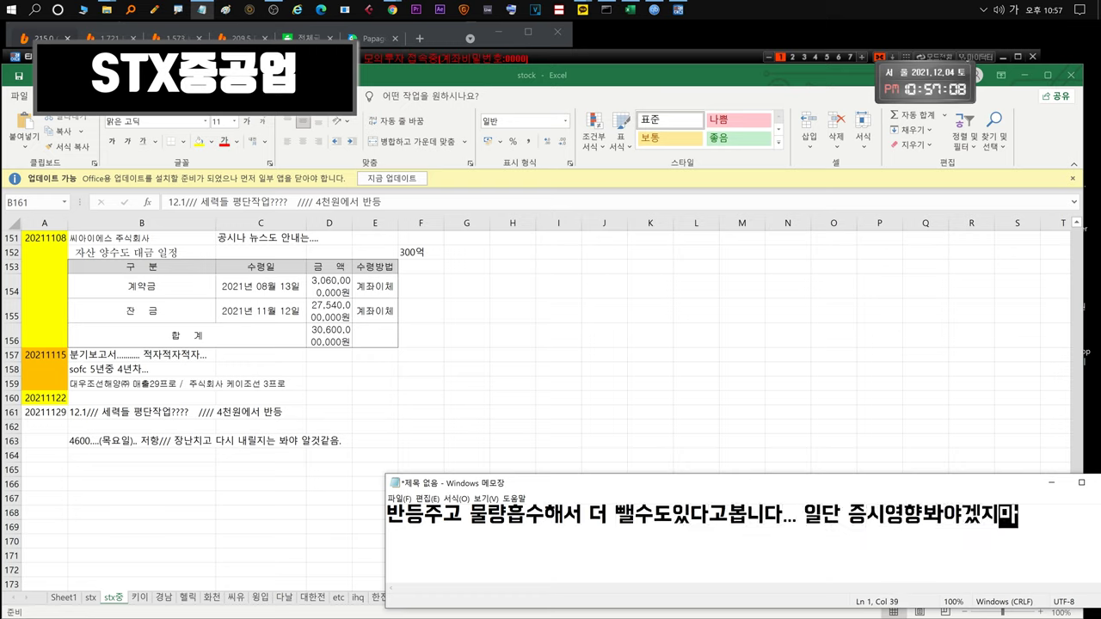
key("ctrl+a")
key("BackSpace")
Write the note "이번에 작업해서 여유는 만들어놨을것같기도" and clear it.
type("이번에 ㅈ작업해")
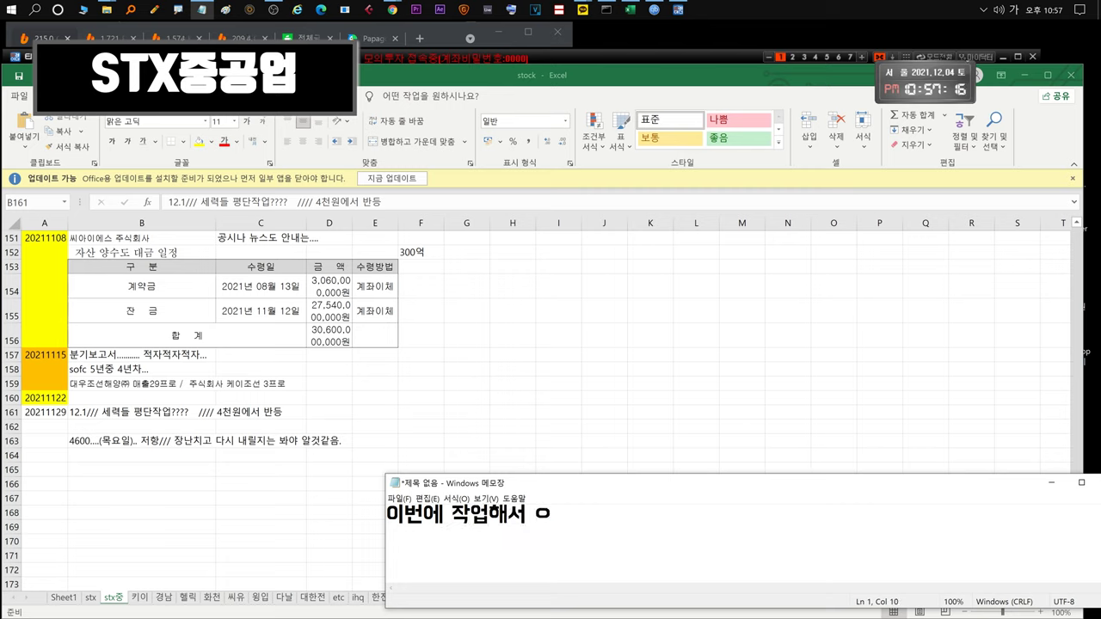
type("서 여유는 만들어놨을것같기도")
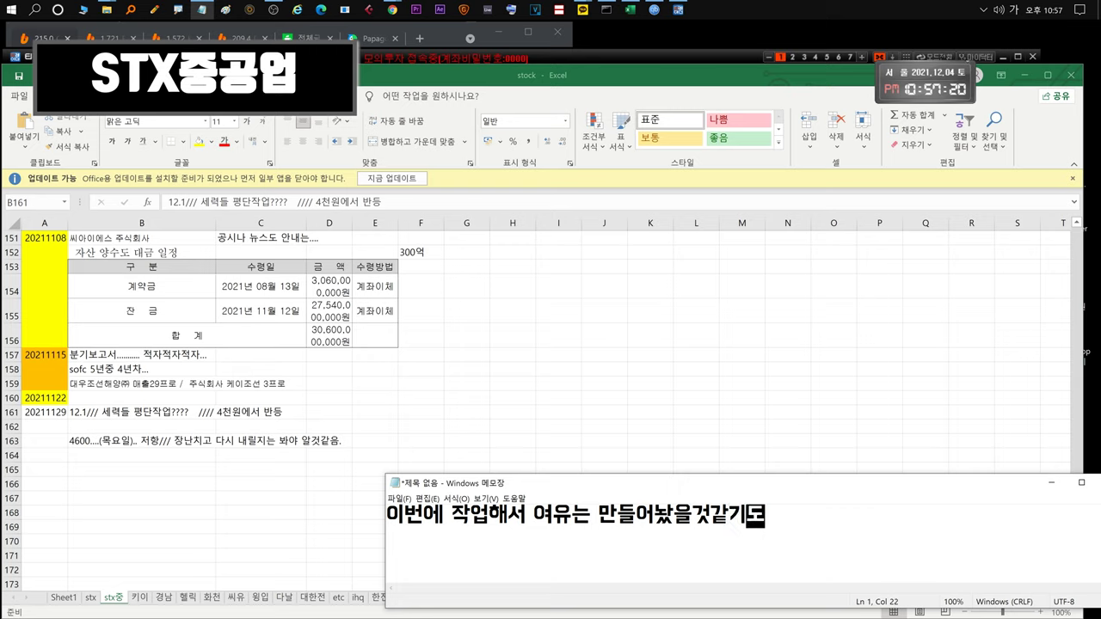
key("ctrl+a")
key("BackSpace")
Write the note "4600.. 저항이었는데 이구간에서 조금 더 올라가긴했습니다." and clear it.
type("4600.. ㅈ저항이었는데 이구간ㅇ")
type("서 ")
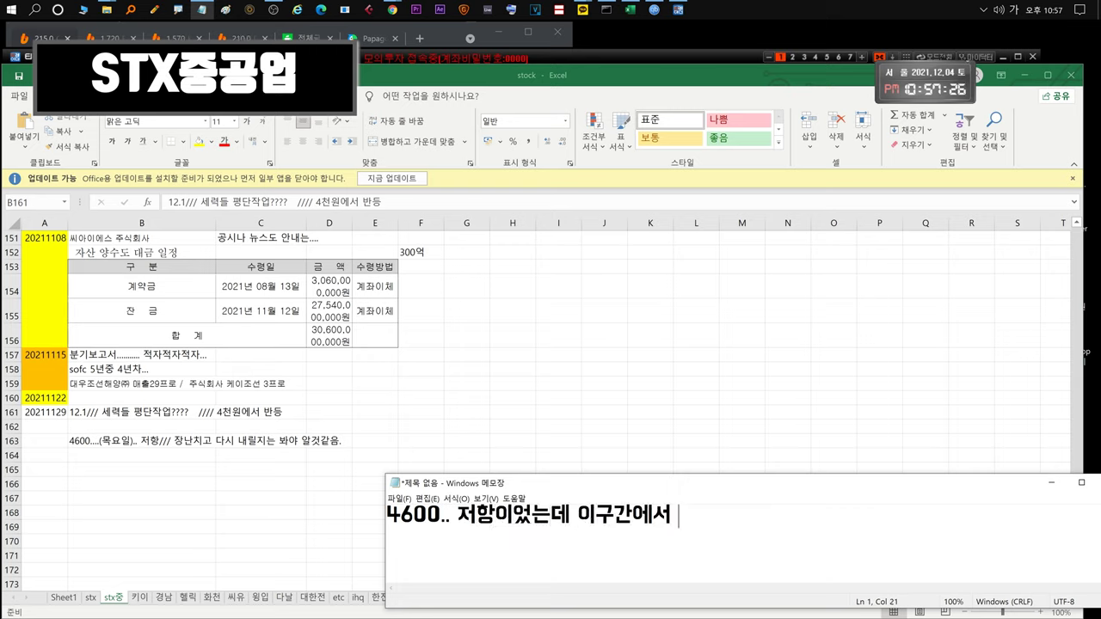
type("조금 더 올라가긴했습니다.")
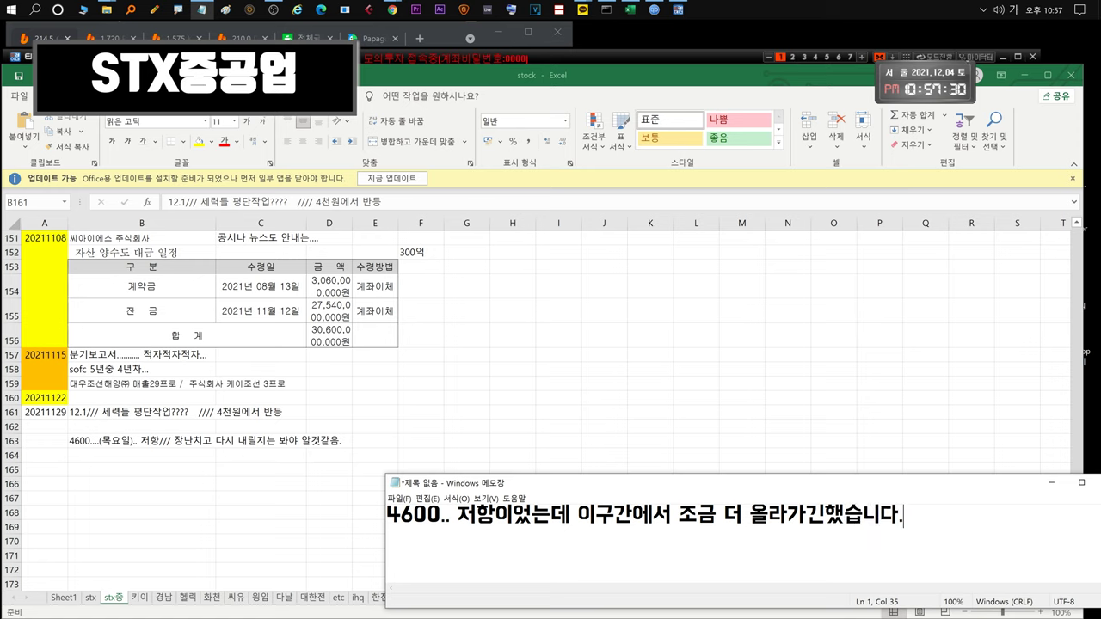
key("ctrl+a")
key("BackSpace")
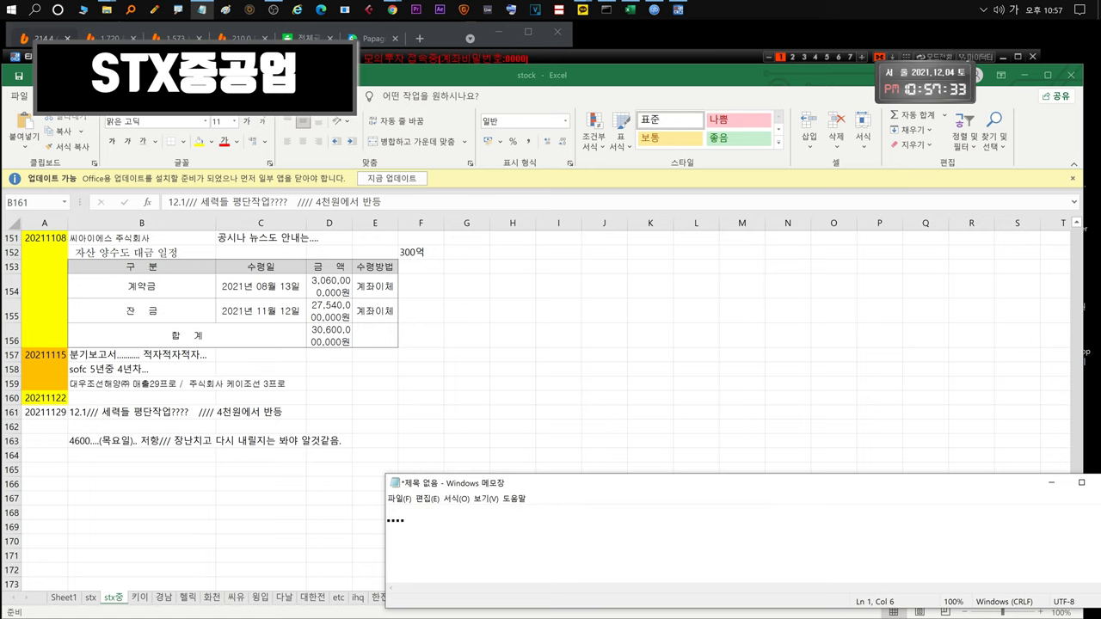
Switch to the tRadar trading program, open the STX중공업 daily chart and narrow it to the period from June 2020 onward.
left_click(678, 10)
double_click(104, 189)
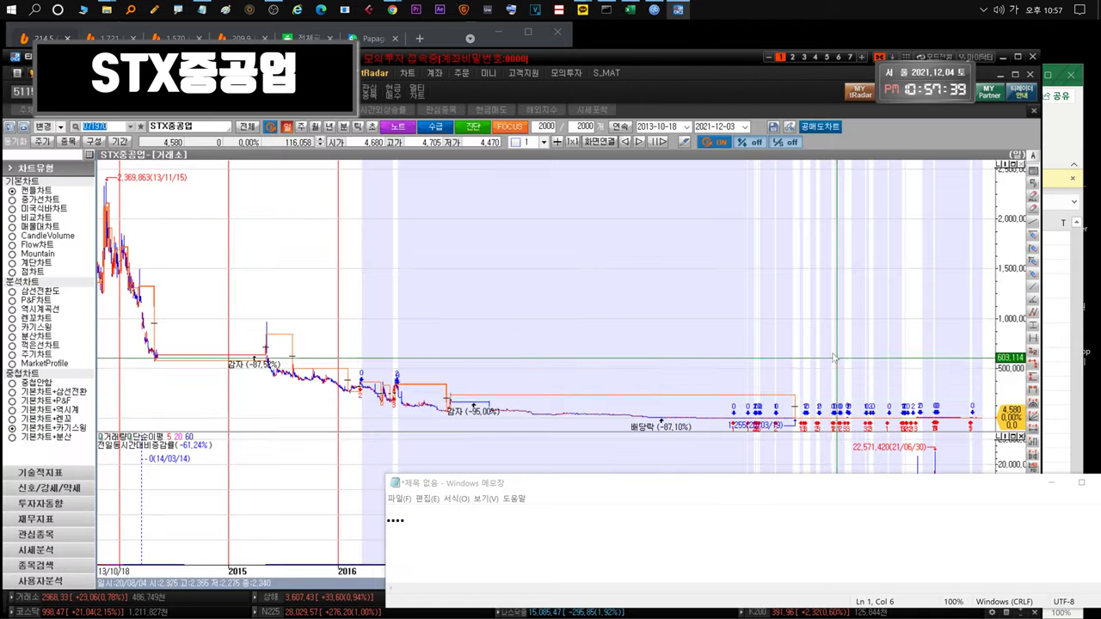
left_click_drag(822, 360, 990, 387)
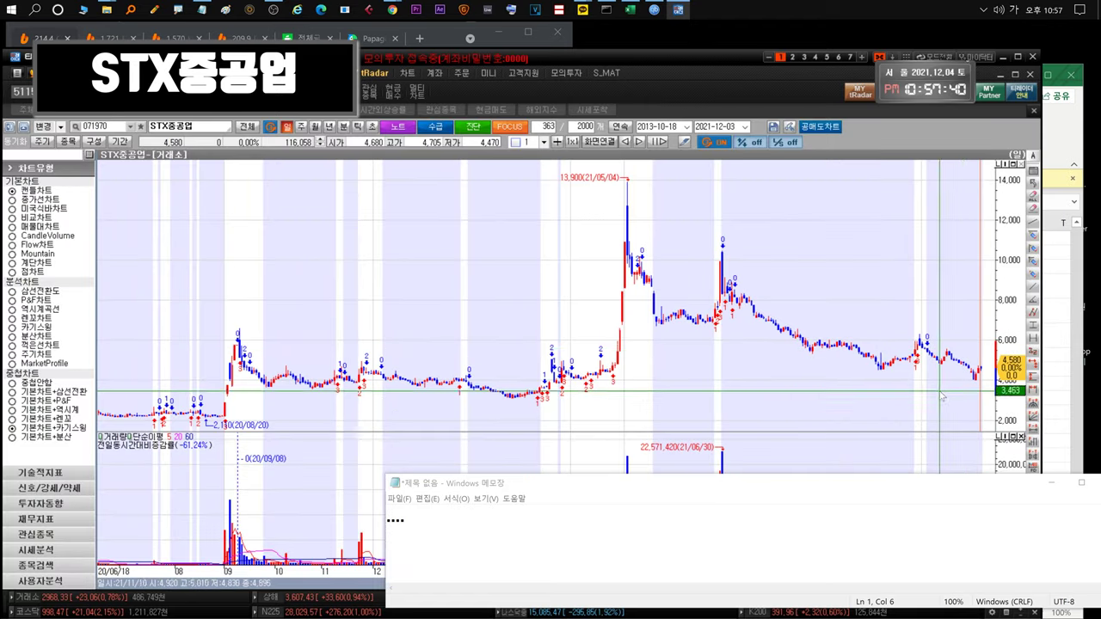
Return to Notepad, write ".... 4600위로는 굳이 살필요가없습니다. 단기로!!!" and clear the note.
left_click(688, 523)
type(".... 4600")
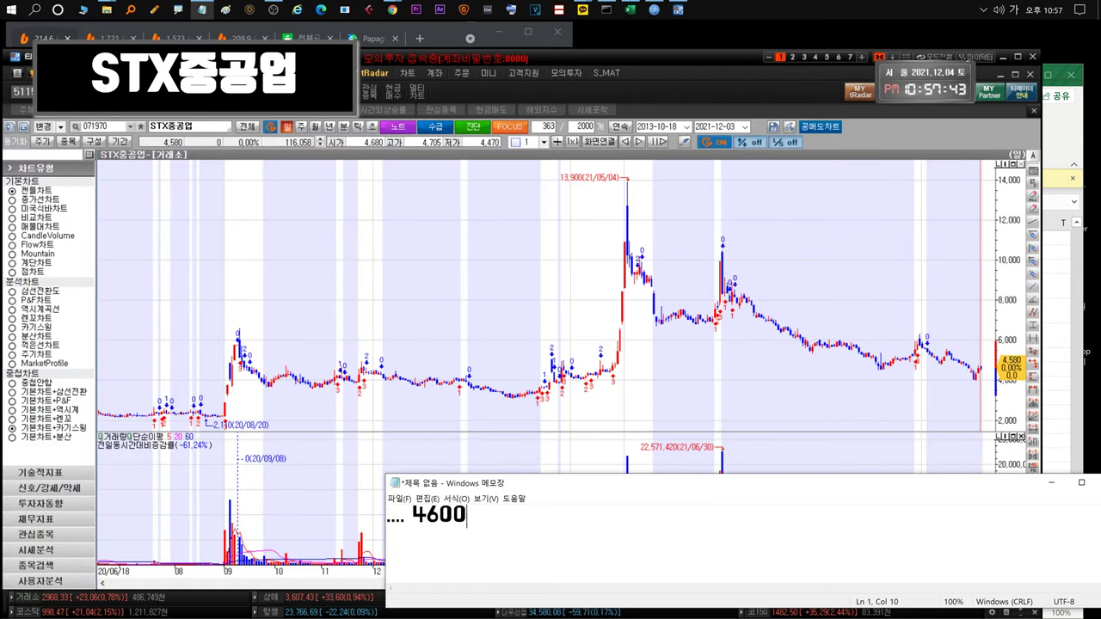
type("위로는 굳이 살필요가없습니다. 단기로!!!")
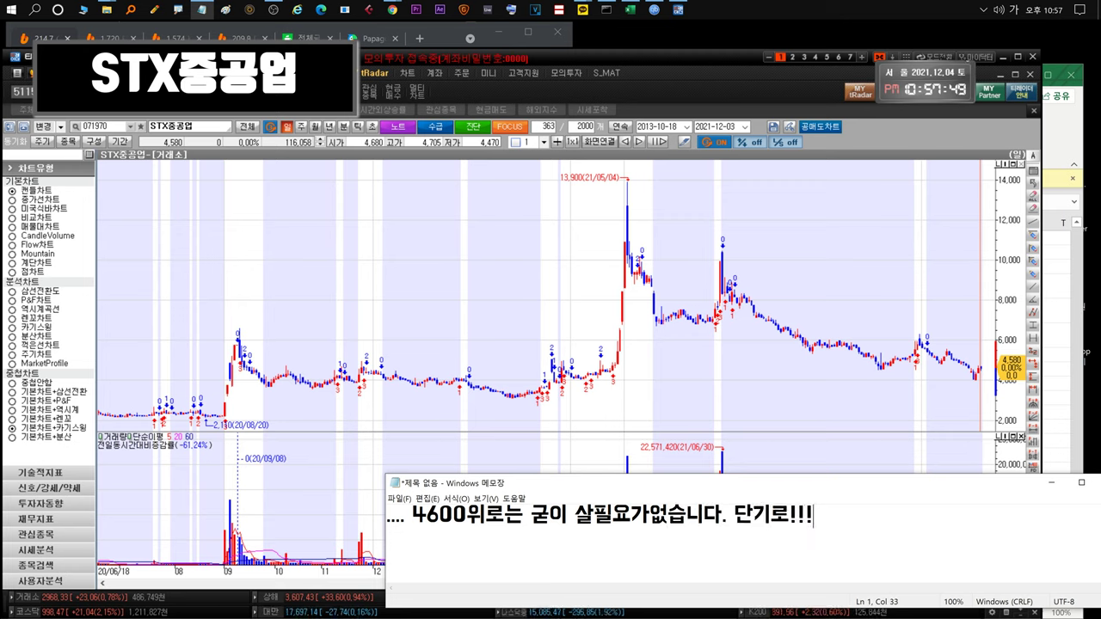
key("ctrl+a")
key("BackSpace")
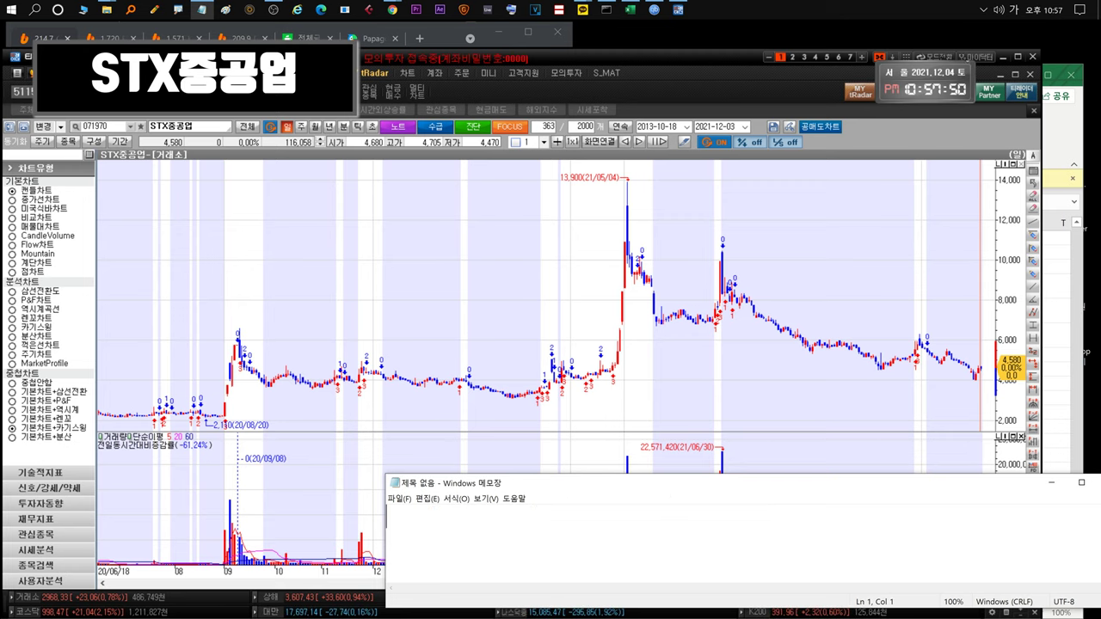
Write a two-line note, ".. 혹시라도 4천원이하로 내려간다면" and "그때 추매하는게 더 좋아보이고 일단 흐름지켜볼예정~", and clear it.
type(".. 혹시라도 4천")
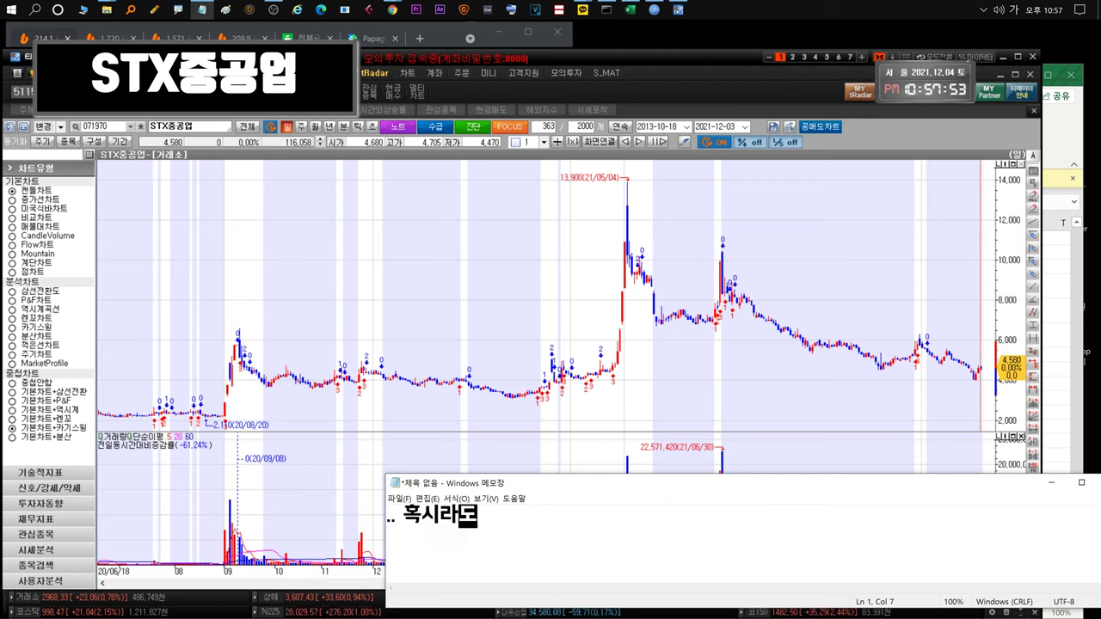
type("원이하로 내려간다")
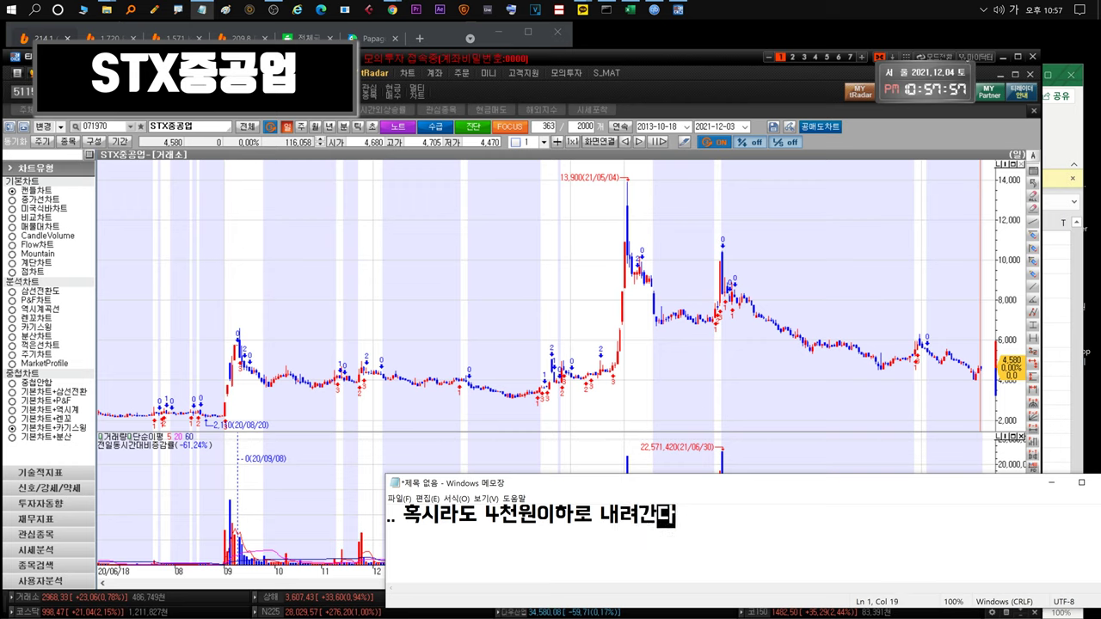
type("면 그때 추매하는게 더 좋아보이")
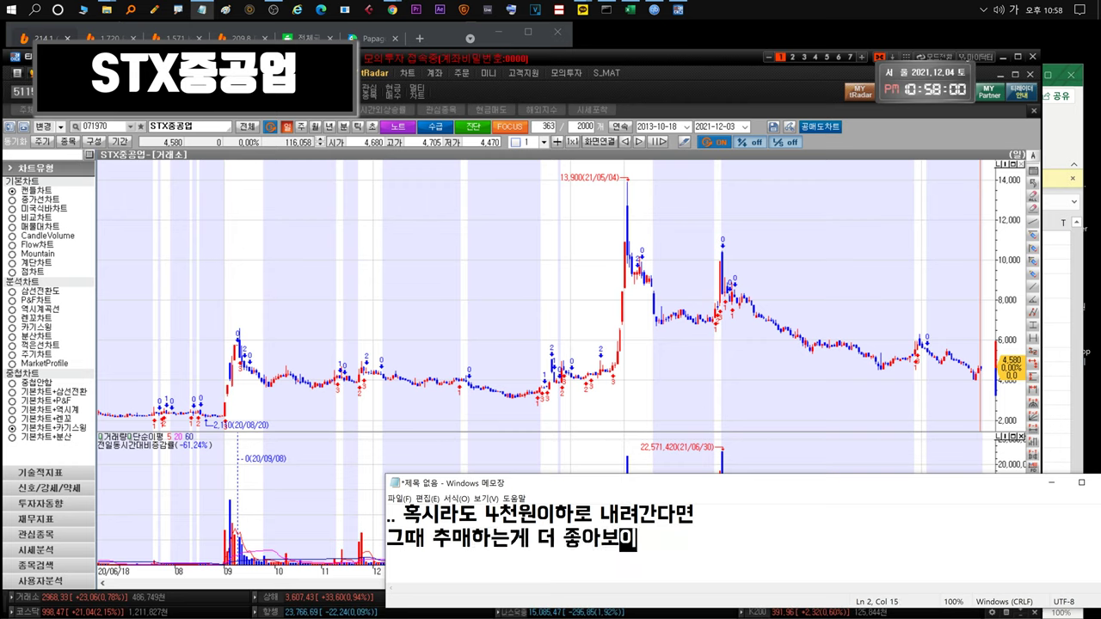
type("고 일단 흐름지켜볼예정~")
key("Return")
key("ctrl+a")
key("BackSpace")
Write a note starting "1,2주정도는 크게 매수는 안들어갈것같으" and ending "70~80프로수익대에서", and select all of it for replacement.
type("1,2주정도는")
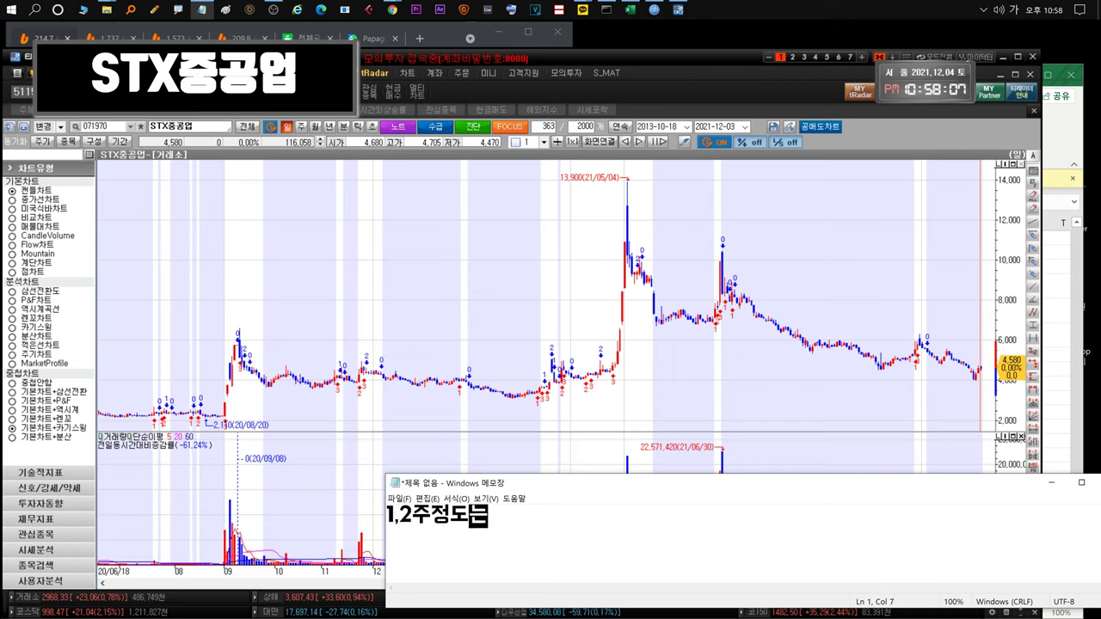
type(" 크게 매수는 안들어갈것같으")
type("요... 일단 ㅇ")
type("기는 .. 70~80프로수익대에서")
key("ctrl+a")
Replace the note with a remark starting "현재 100프로" about the personal profit range, and clear it.
type("현재 100")
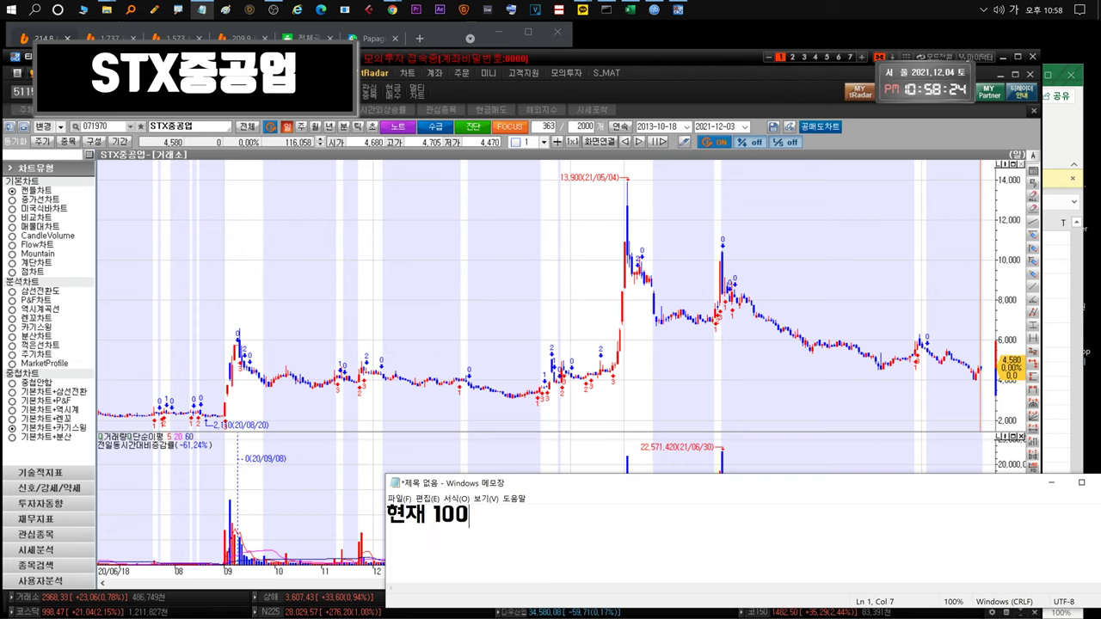
type("프로수이구간이니다(제 개인게")
key("ctrl+a")
key("BackSpace")
Write the closing remark ".... 좀 더 보겠습니다. 예측불가" in the note and clear it.
type(".... 좀 더 보겠습니다. ")
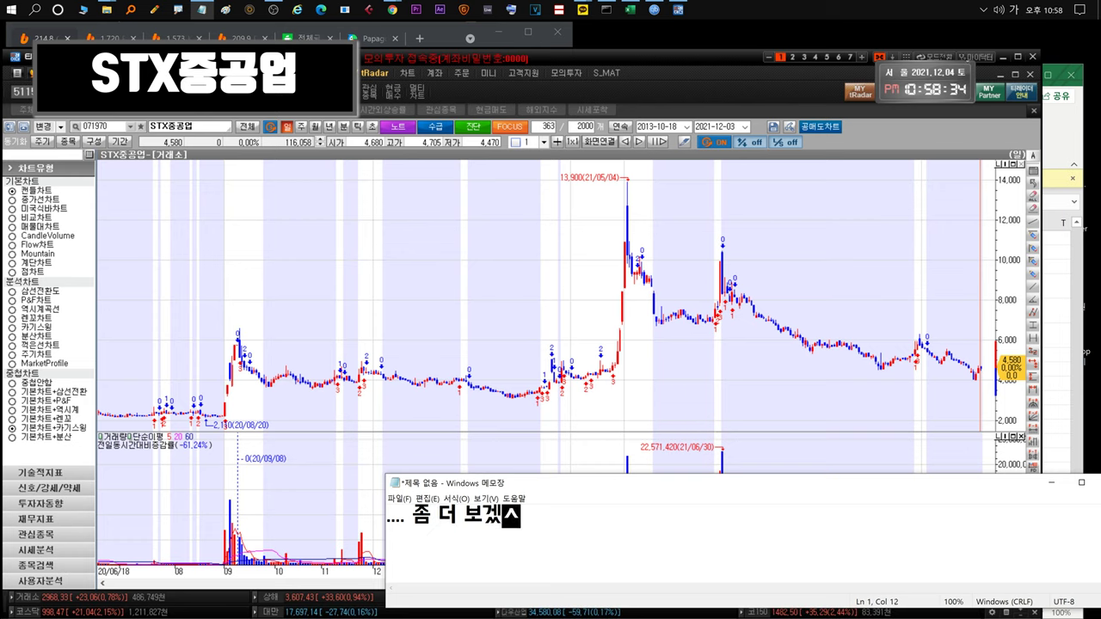
type("예측불가")
key("ctrl+a")
key("BackSpace")
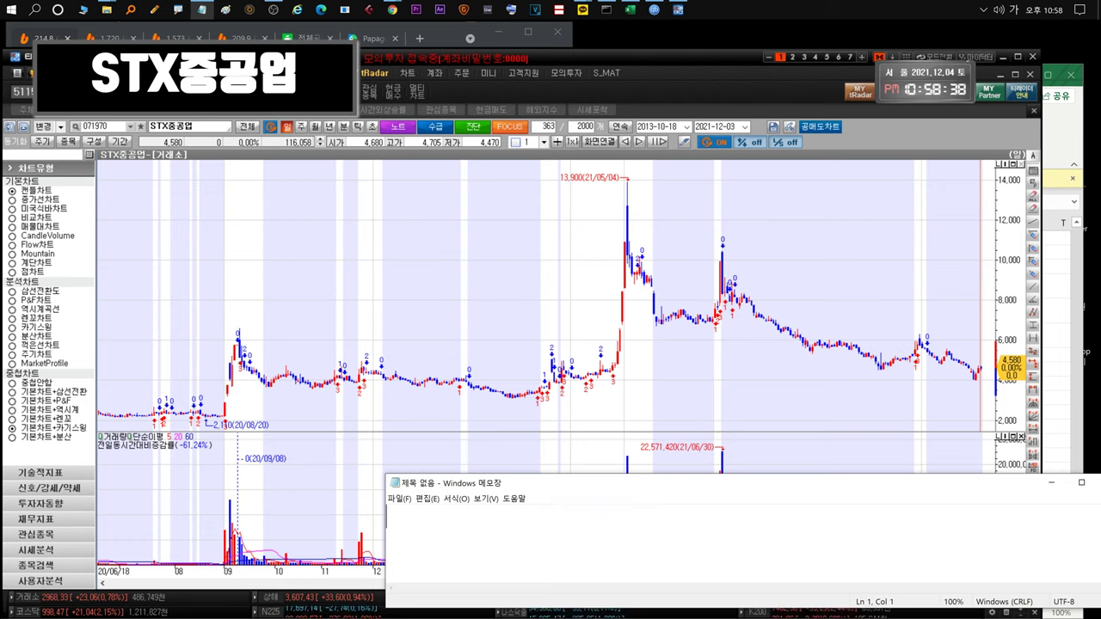
Leave the STX중공업 chart, switch to the Excel stock workbook and open the 20211129 entry in cell B112 of the 헬릭 sheet.
left_click(519, 297)
scroll(513, 303, "down", 5)
key("ctrl+Tab")
left_click(84, 222)
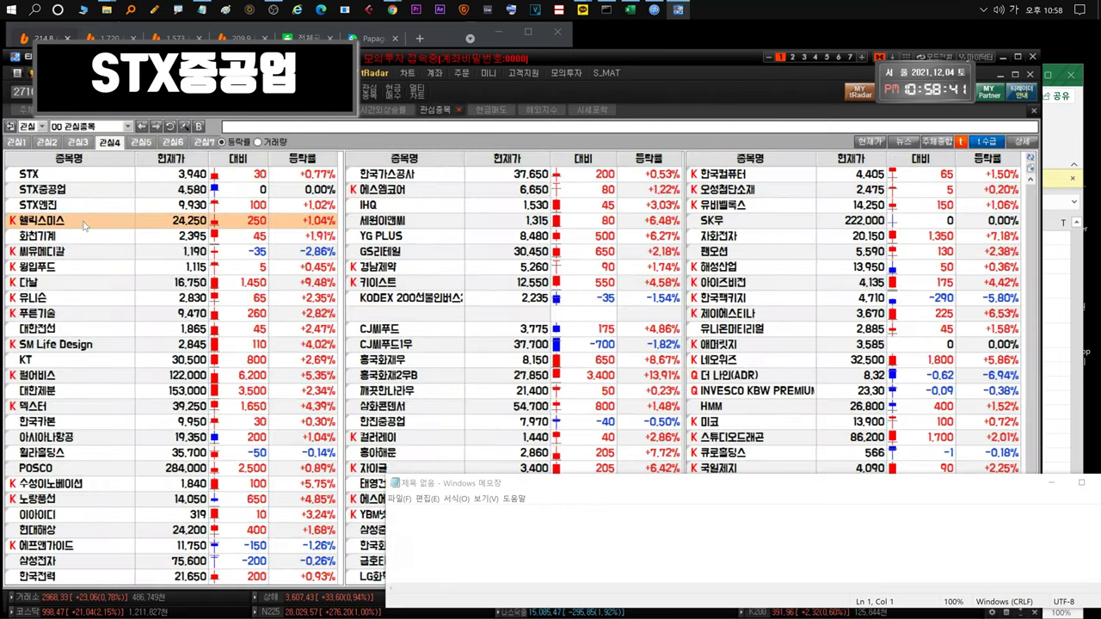
left_click(1075, 264)
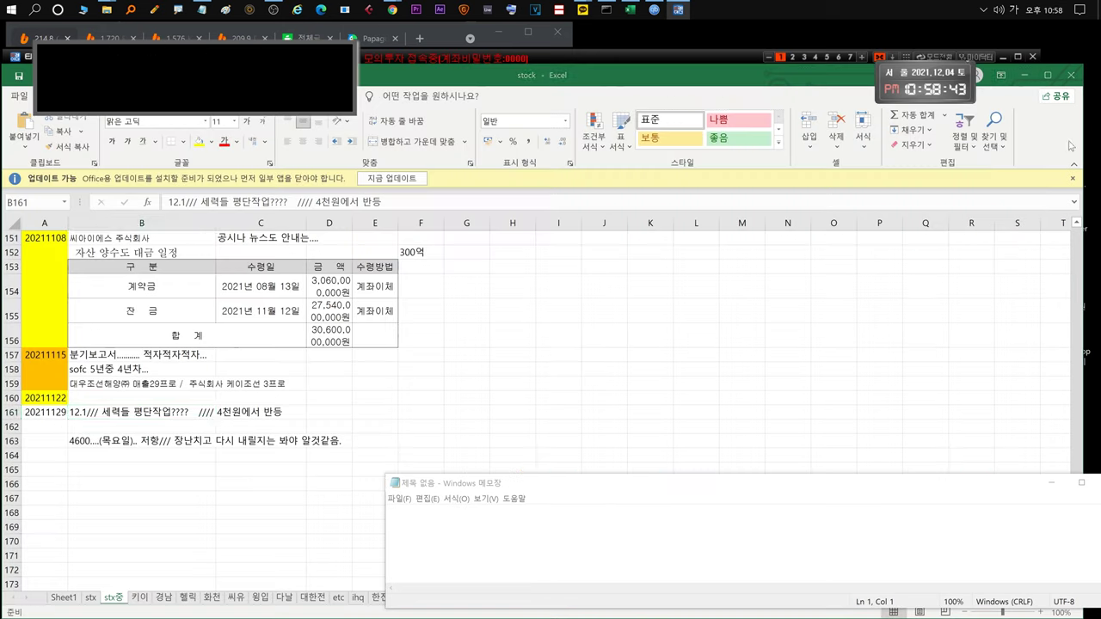
left_click(191, 597)
left_click(150, 412)
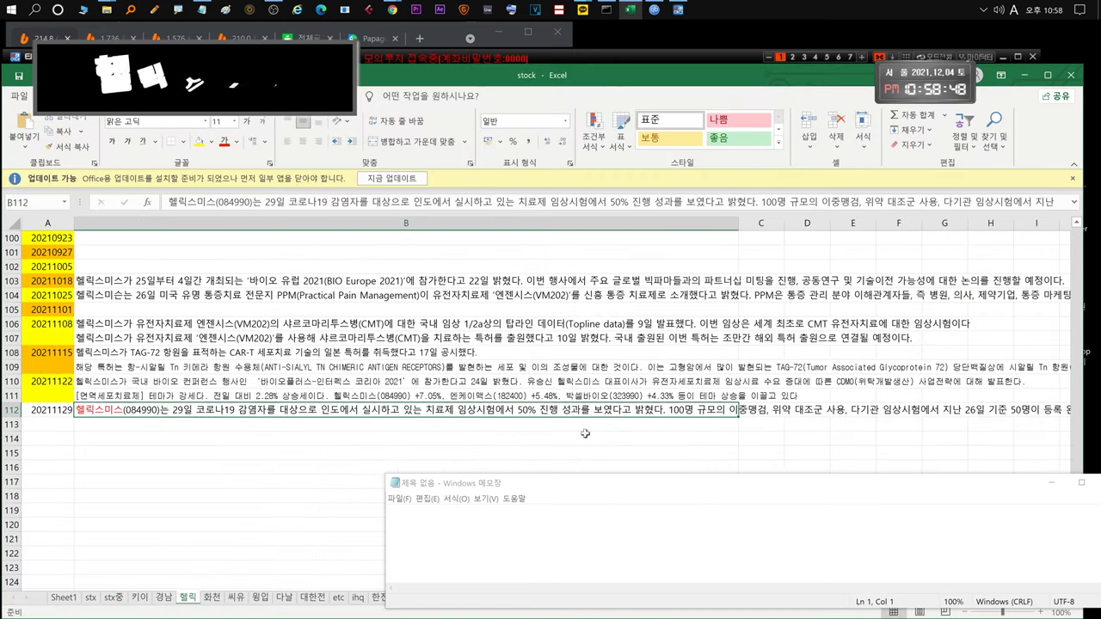
Switch back to the tRadar watchlist, open the 헬릭스미스 daily chart and narrow it to the period from December 2020 onward.
left_click(415, 59)
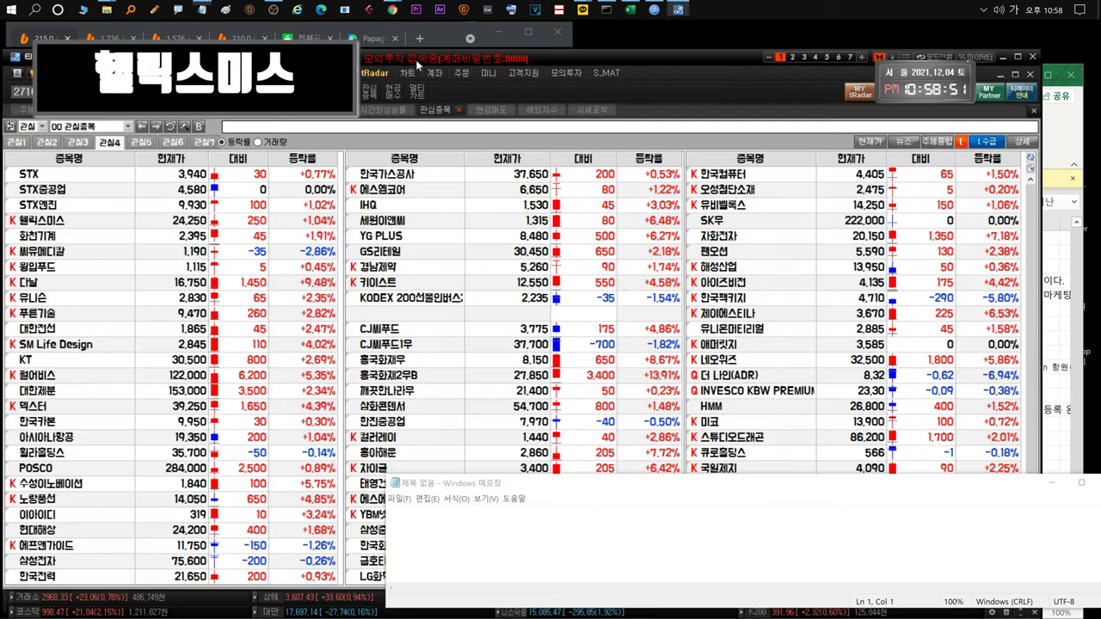
left_click(77, 222)
double_click(111, 226)
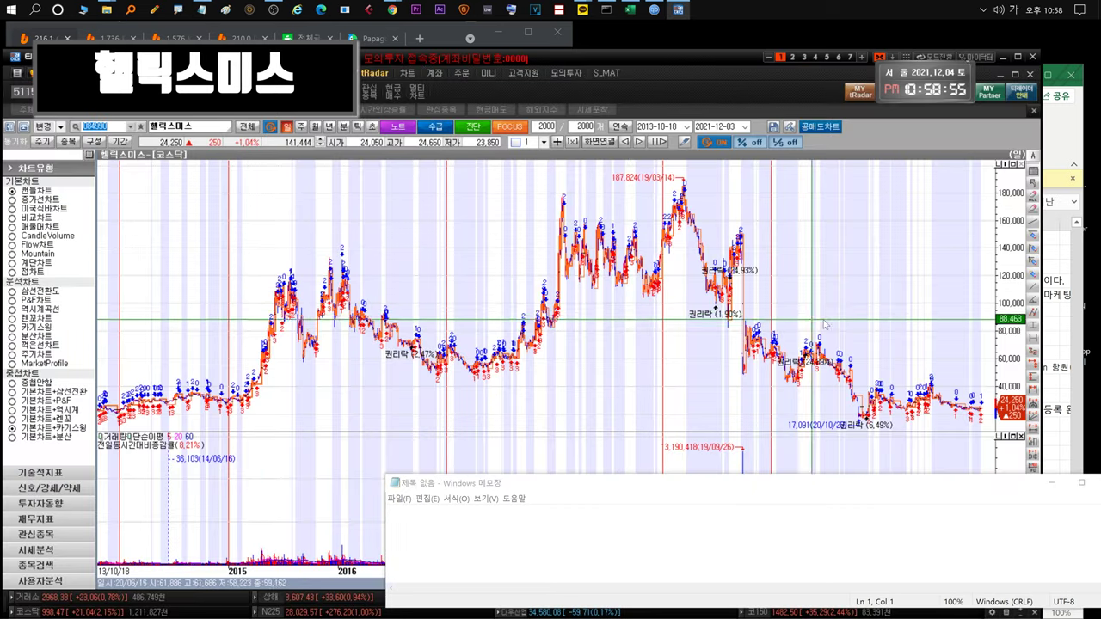
Write the note "코로나로 빠질때 유일하게 올라던 종목... (제종목기준)" and select all of it for replacement.
type("코")
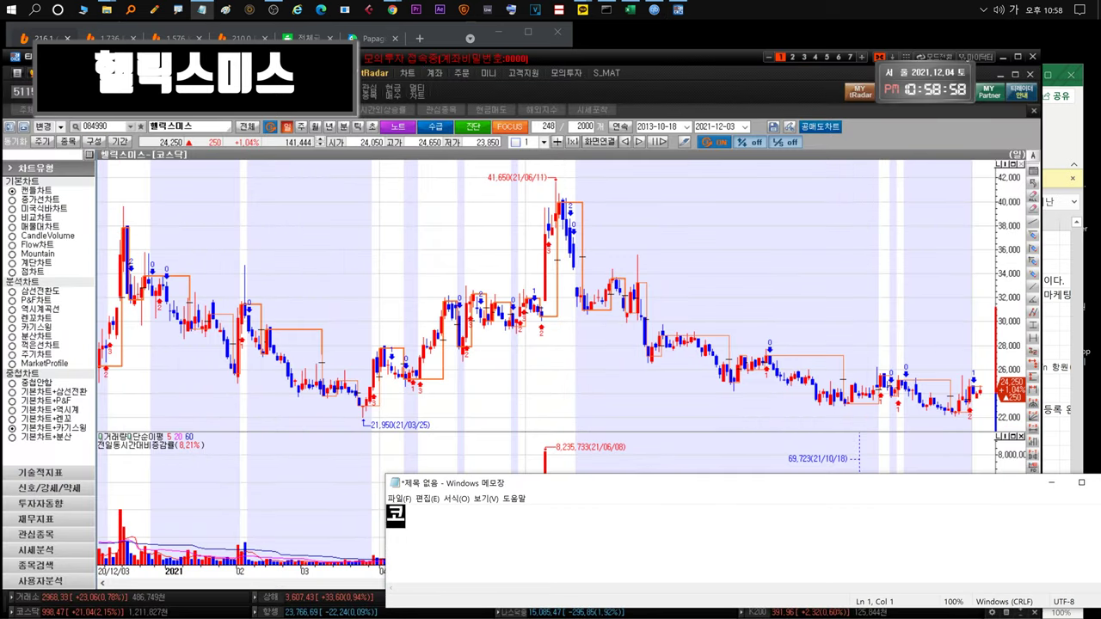
type("로나로 빠질때 유일하게 올라갔 ")
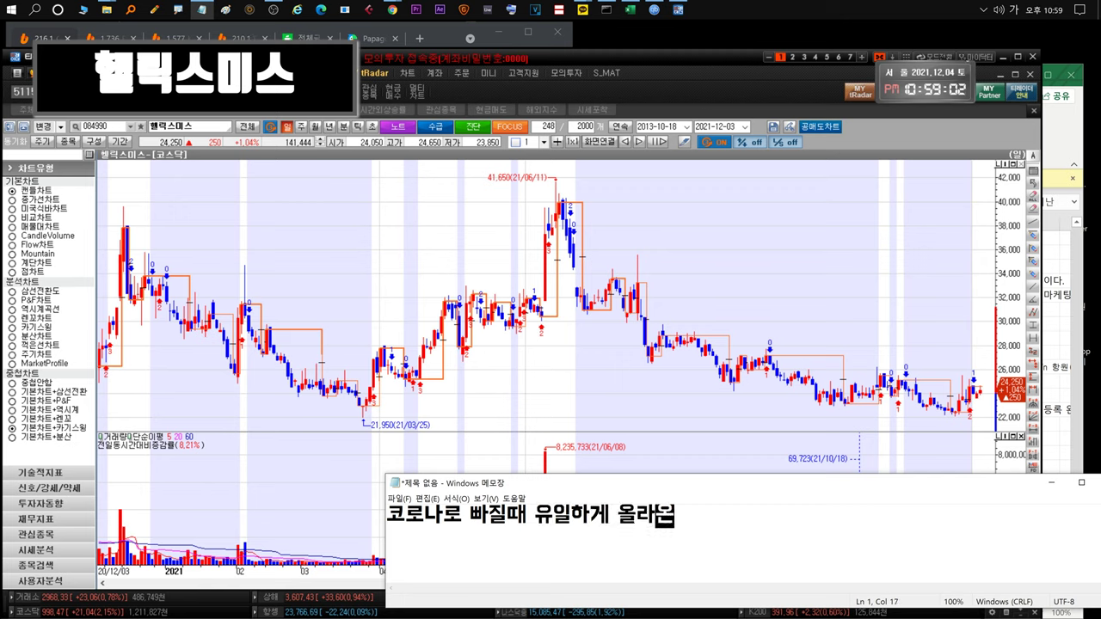
type("종목... (제종목기준)")
key("ctrl+a")
Replace the note with one starting "버릴까하다" and ending "수익 3~5프로정도되는것같아서. 정리하고 다른걸 추매할까", and select all of it.
type("버릴까하다ㅏㄱ... 숨")
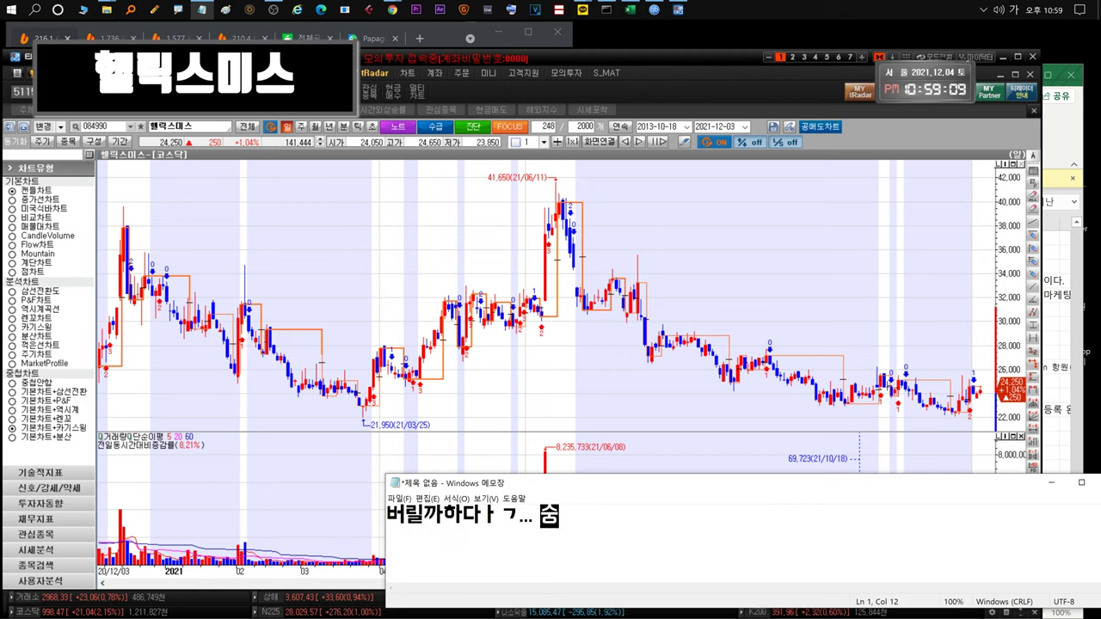
type("익 3~5프로정도되는것같아서. 저")
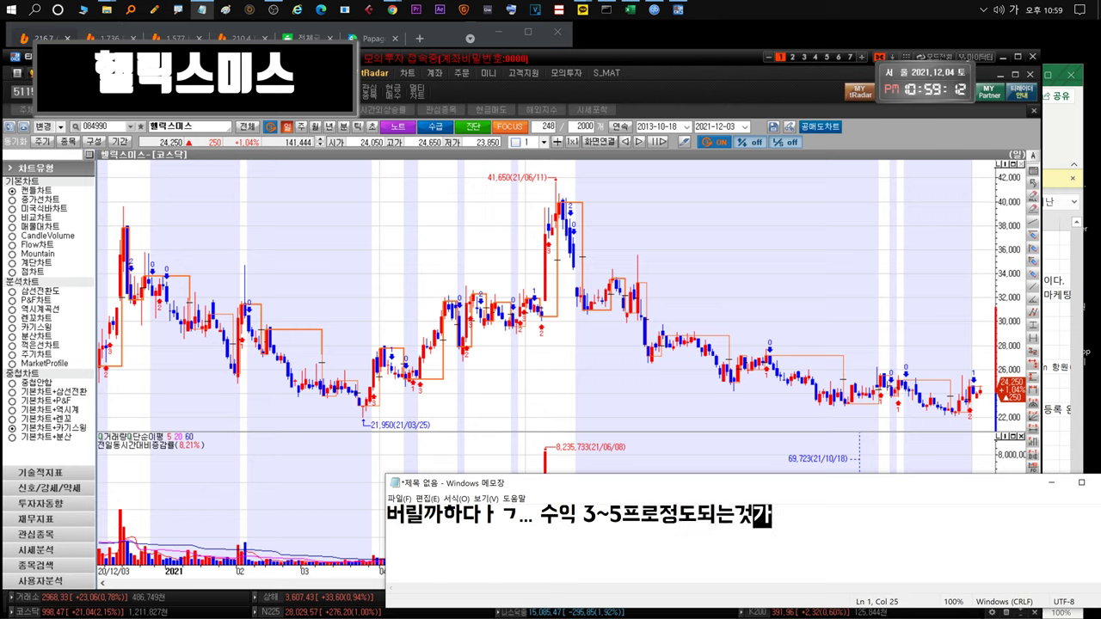
type("ㅇ리하고 다른걸 추매할까")
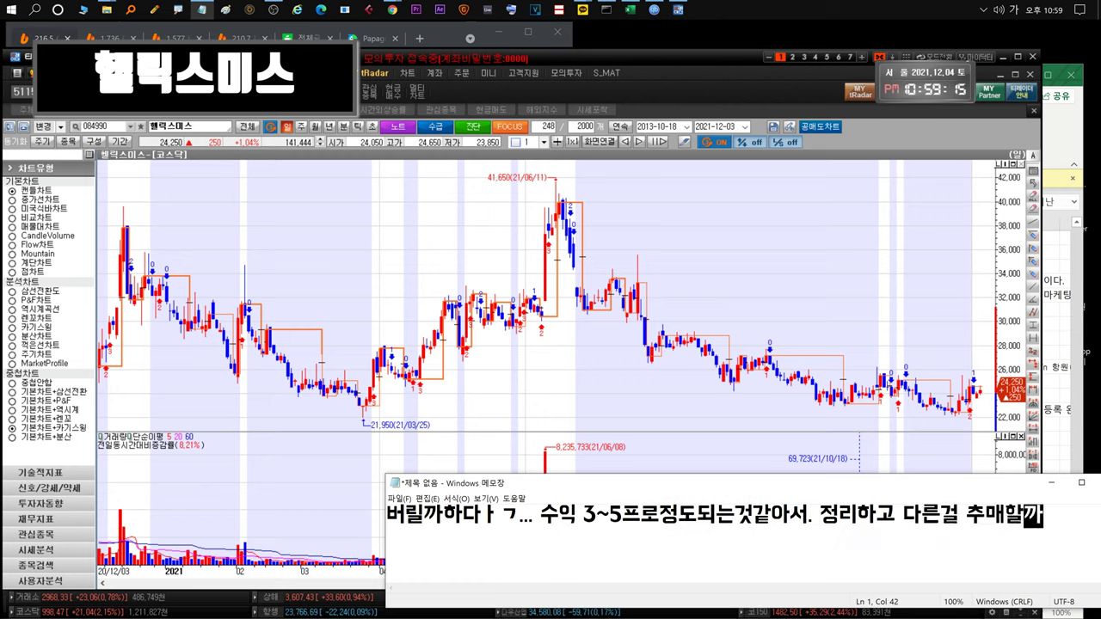
key("ctrl+a")
Replace the note with a remark starting "고민했는데 일단 홀딩" and clear it.
type("고매민했는데")
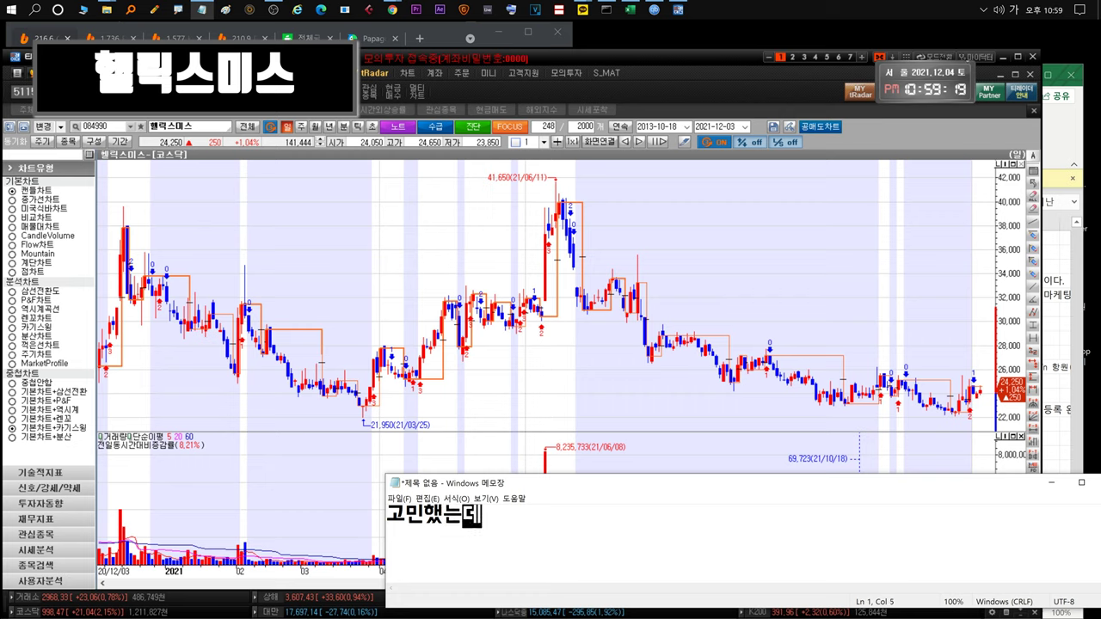
type(" 일단 홀딩해했습")
key("ctrl+a")
key("BackSpace")
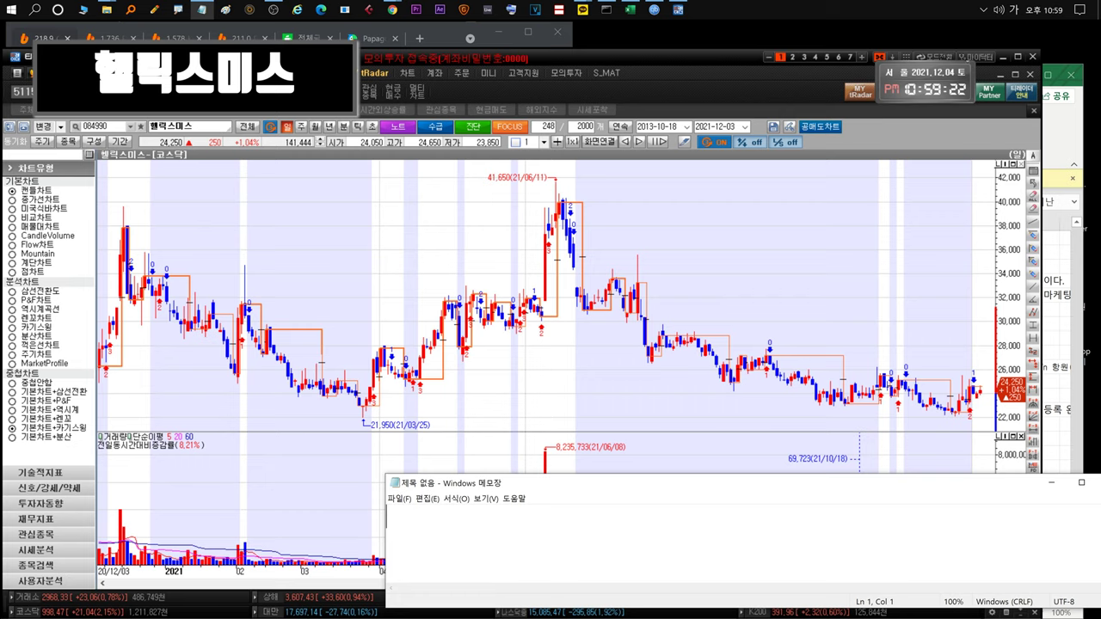
Write the note "뭔가 좋은게 나올것같기도한 분위기...." and clear it.
type("뭔가 ㅈㅗㅎ은게 나올것같기도한 분위")
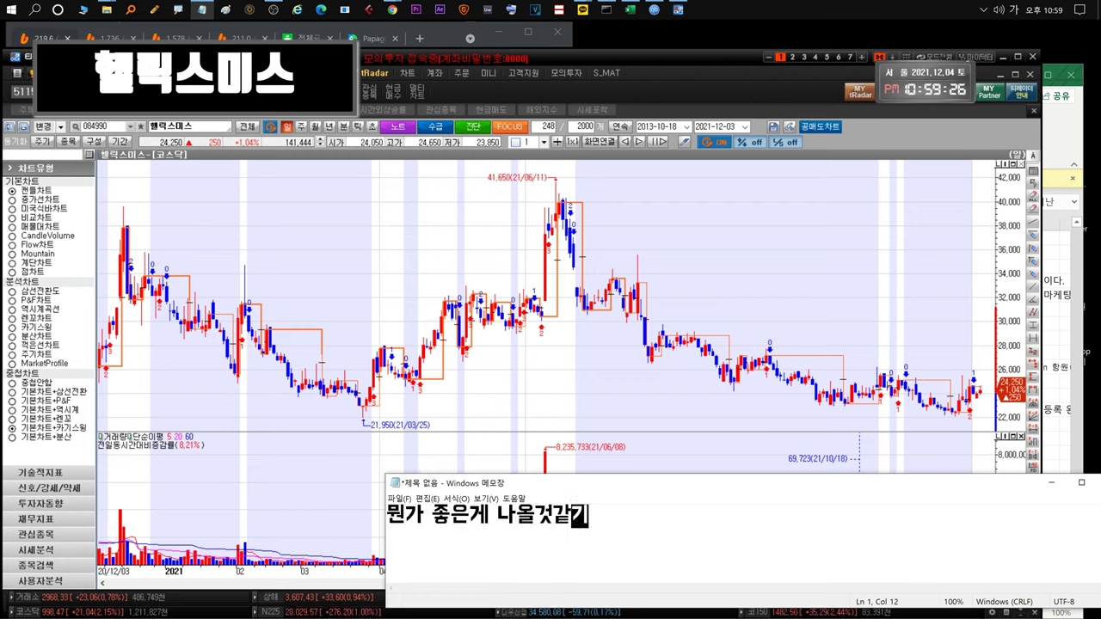
type("기....")
key("ctrl+a")
key("BackSpace")
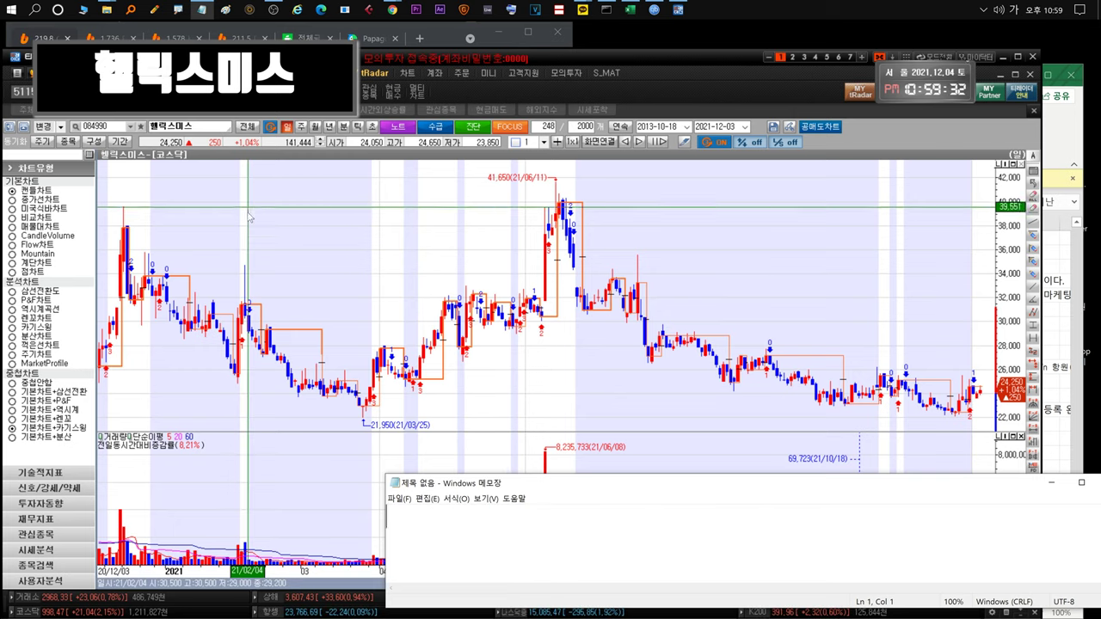
Bring up the 화천기계 chart and check the 20211129 row on the stock workbook's 화천 sheet before returning to the chart.
left_click_drag(249, 230, 183, 236)
key("ctrl+Tab")
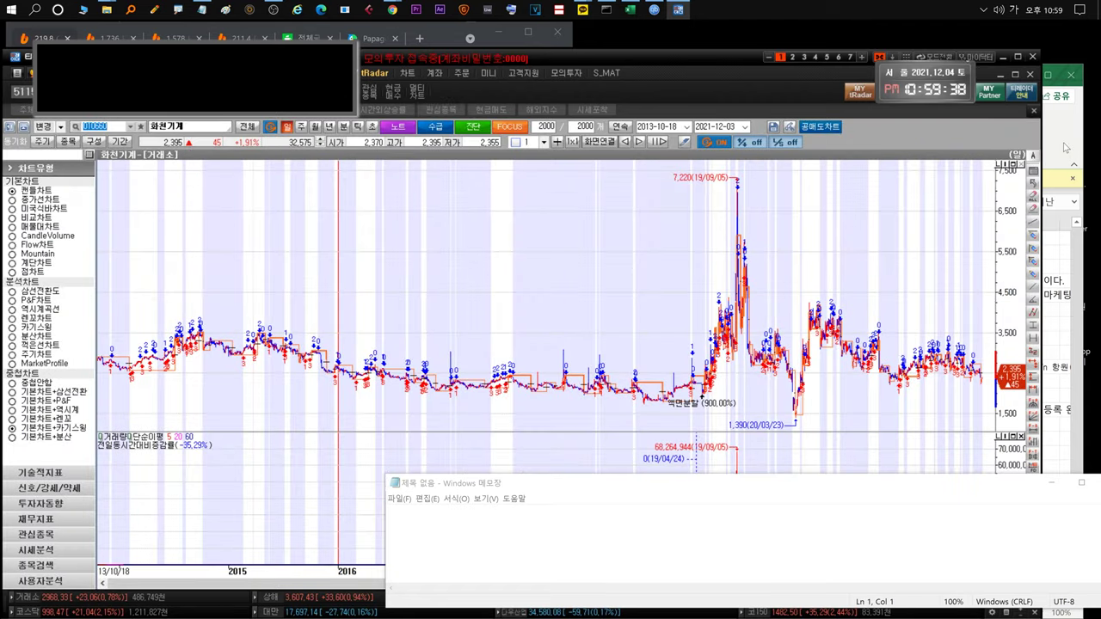
left_click(1063, 148)
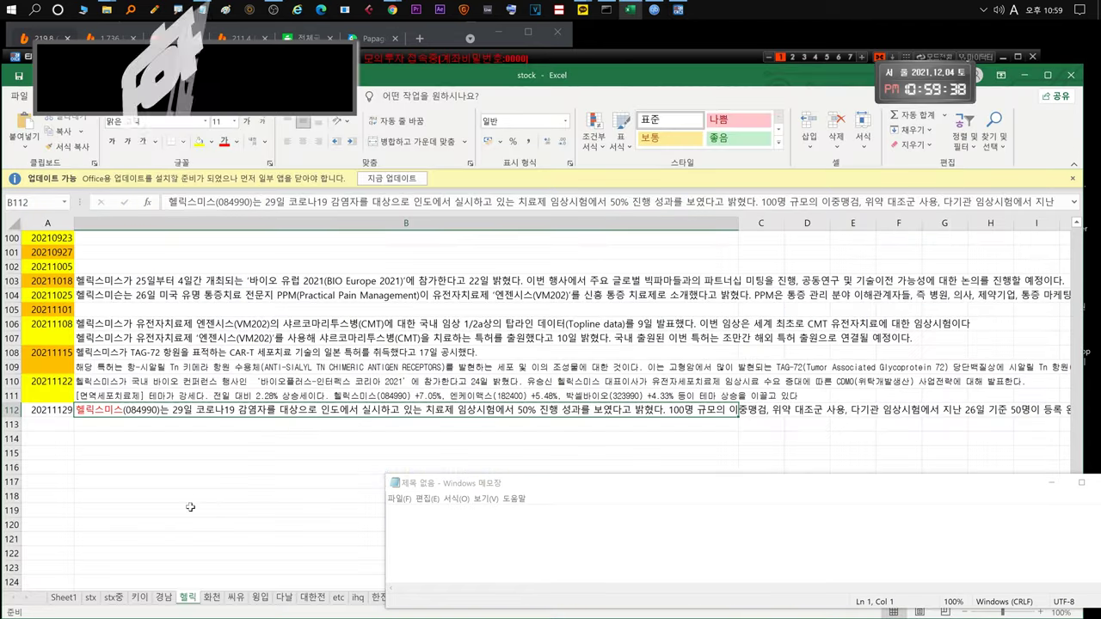
left_click(211, 596)
left_click(123, 479)
left_click(450, 57)
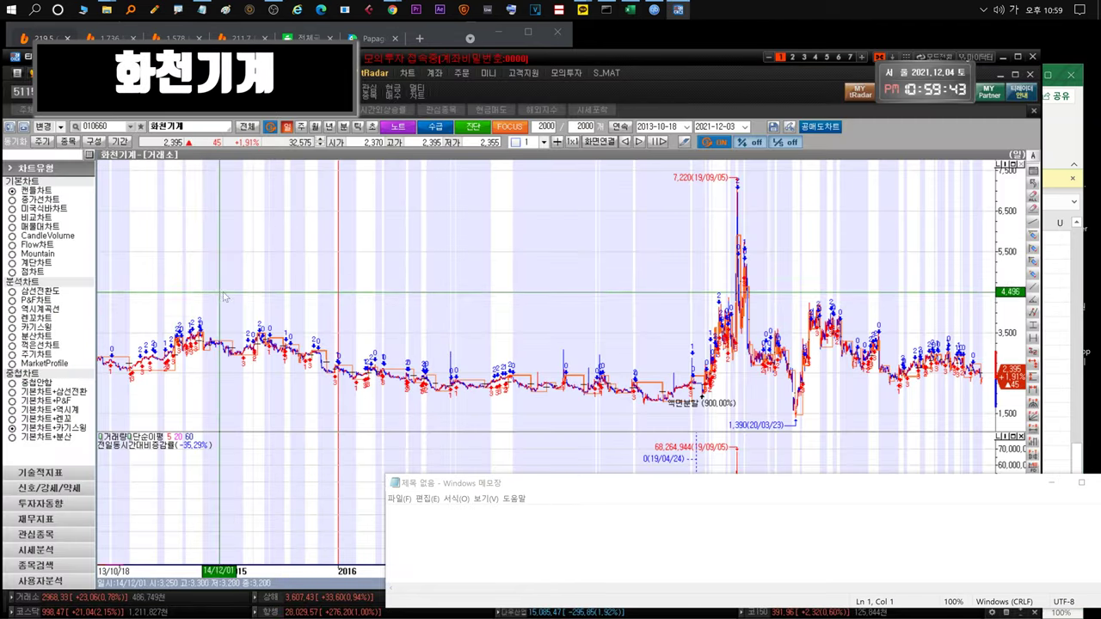
Write the 화천기계 note "여기는 빠질때마다 그냥 조금씩 줍줍하면됩니다." with a second line "걱정할필요가없죠." in Notepad, and clear it.
left_click_drag(892, 301, 1028, 317)
key("alt+Tab")
type("여기는 ")
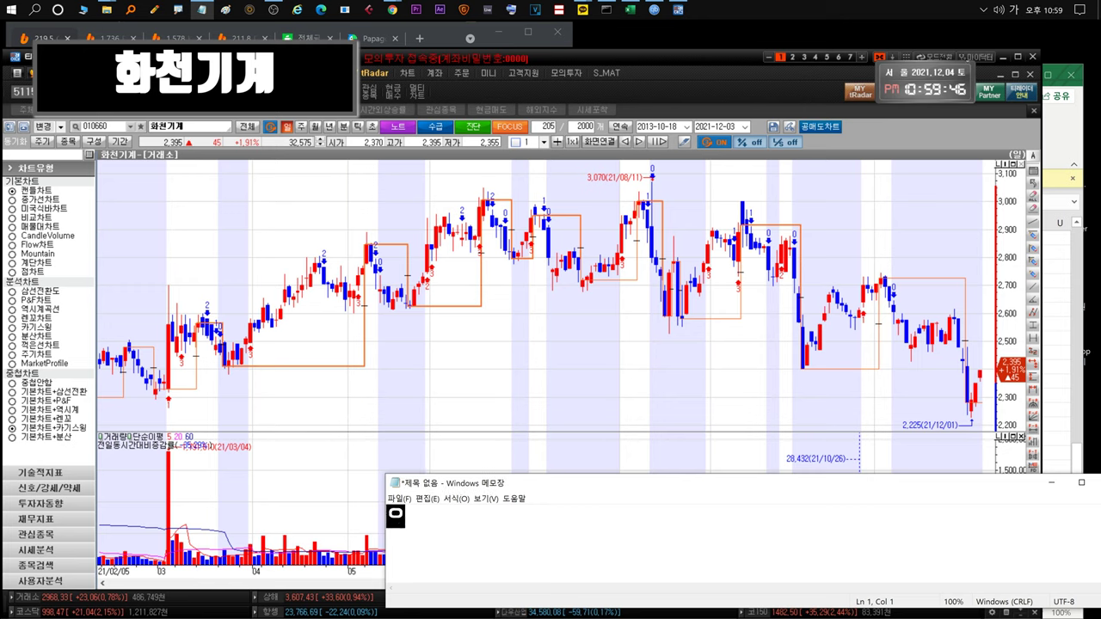
type("빠질때마다 그냥 조ㄱ")
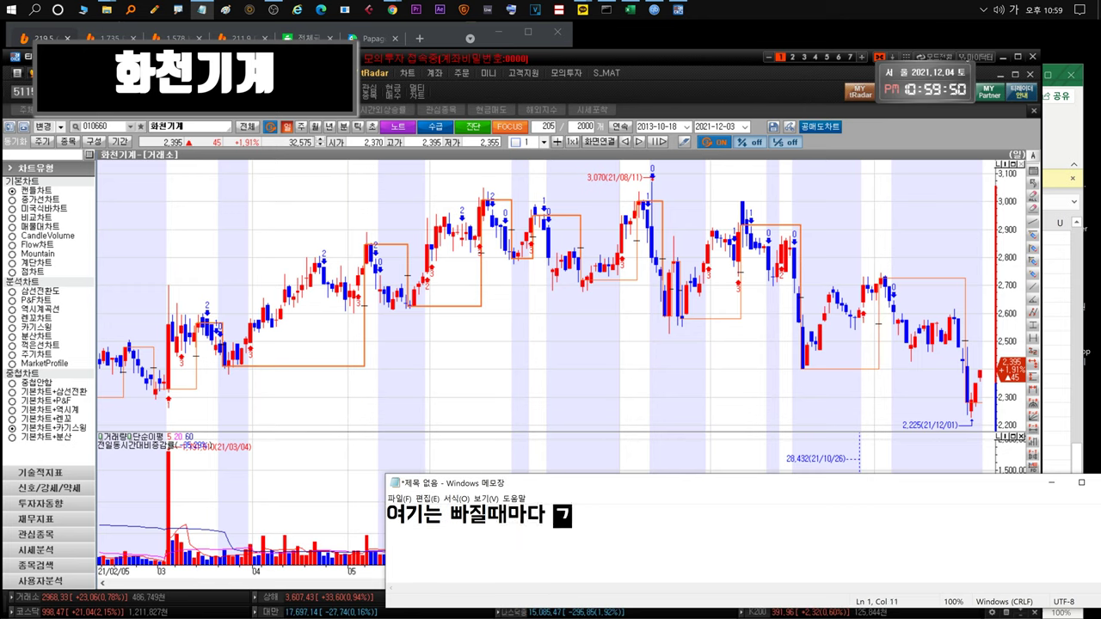
type("금씩 줍줍하면됩니다.")
key("Return")
type("걱정할필요가없죠.")
key("ctrl+a")
key("BackSpace")
Write a note starting "회사원이시면 그냥... 줍줍!!!! 지금도 더 빠져도 줍줍!!" and clear it.
type("우")
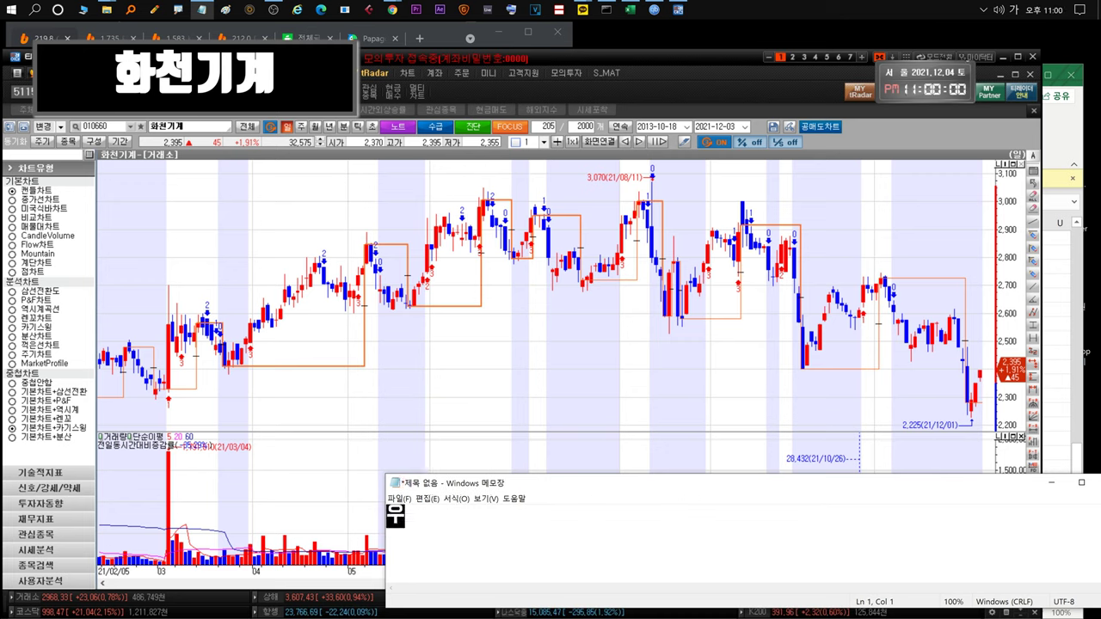
type("회사원이시면 그냥...")
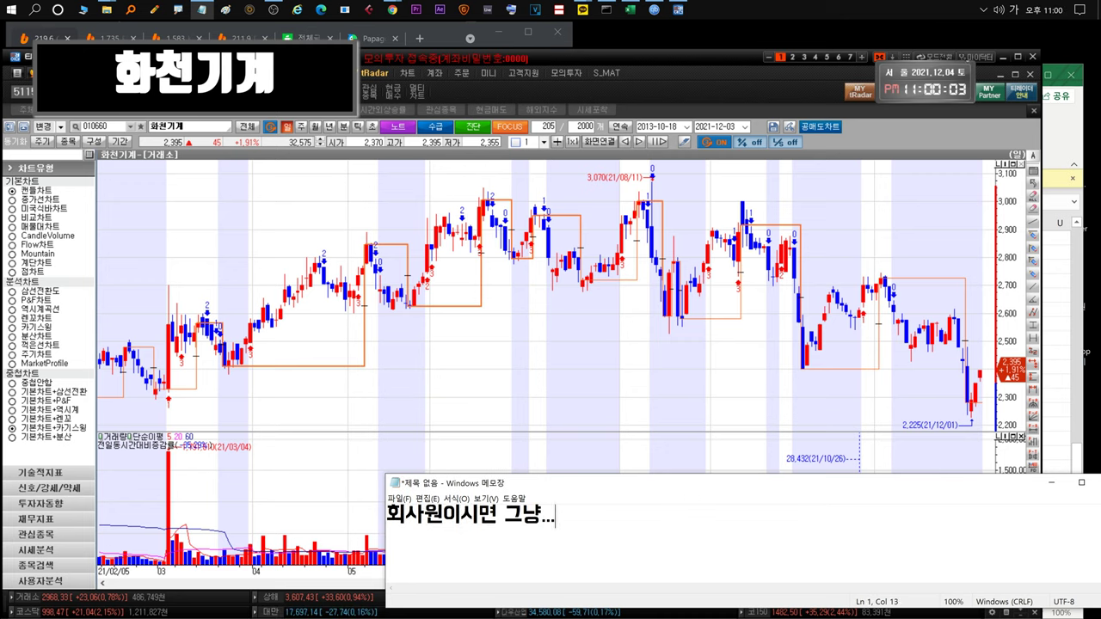
type(" 줍줍!!!! 지금도 더 빠져도 줍줍!!하시면됩")
key("ctrl+a")
key("BackSpace")
Open the 씨유메디칼 chart from the watchlist and check the stock's news in the stock workbook.
left_click(557, 301)
key("Escape")
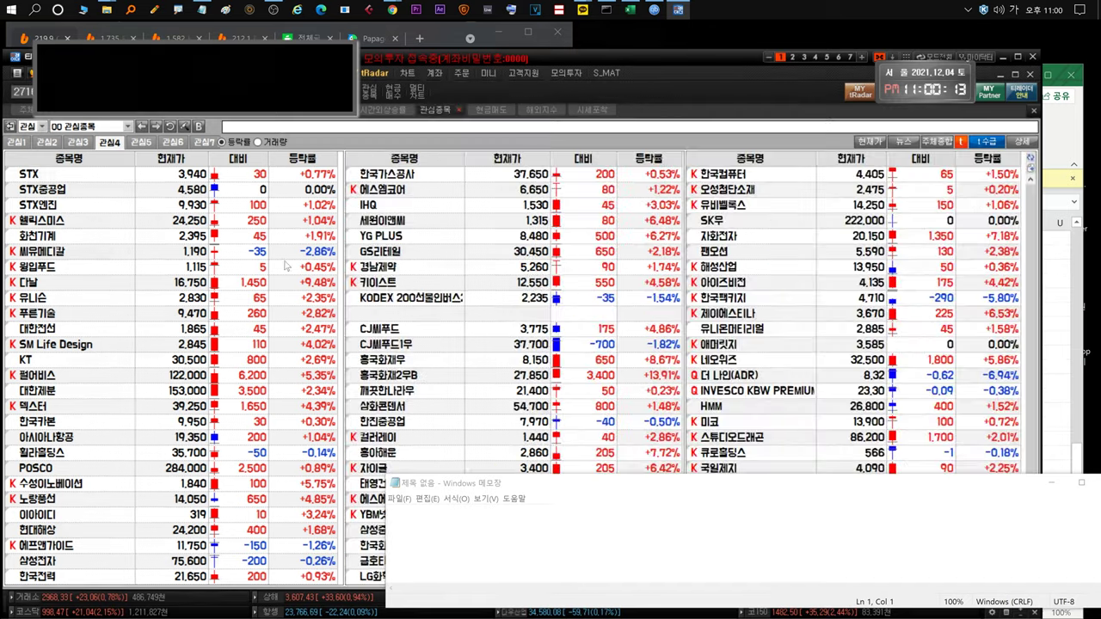
double_click(72, 251)
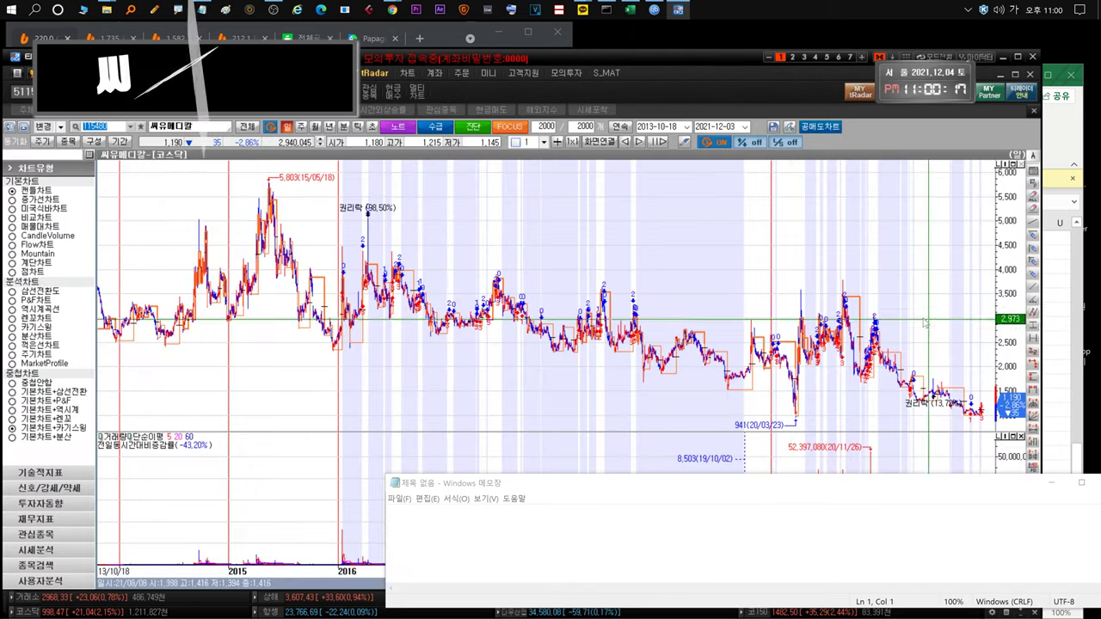
left_click(1051, 156)
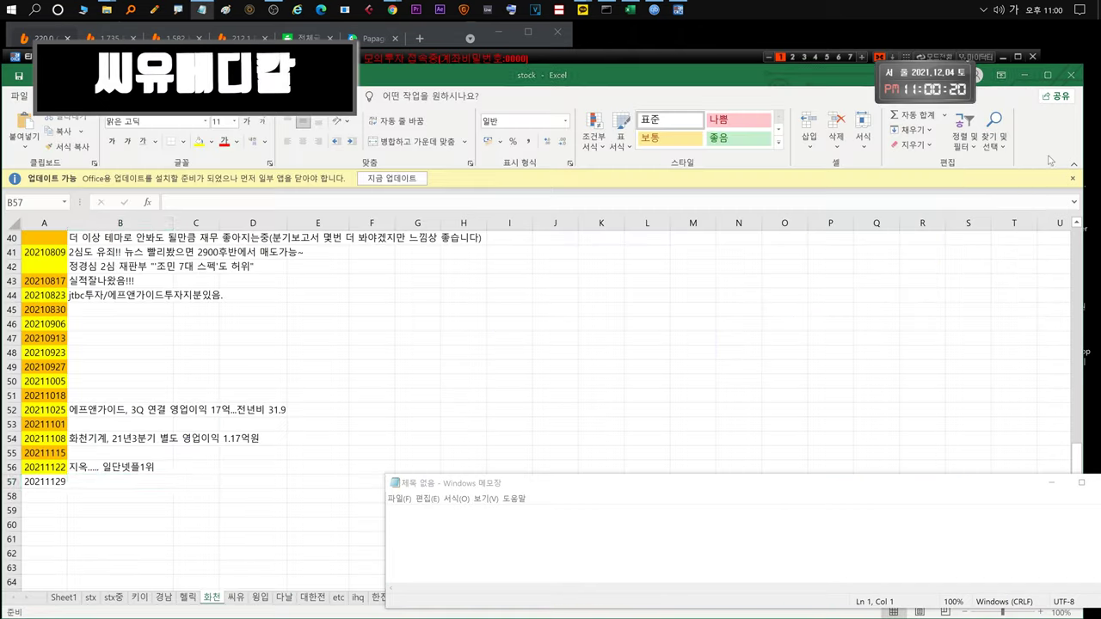
left_click(339, 598)
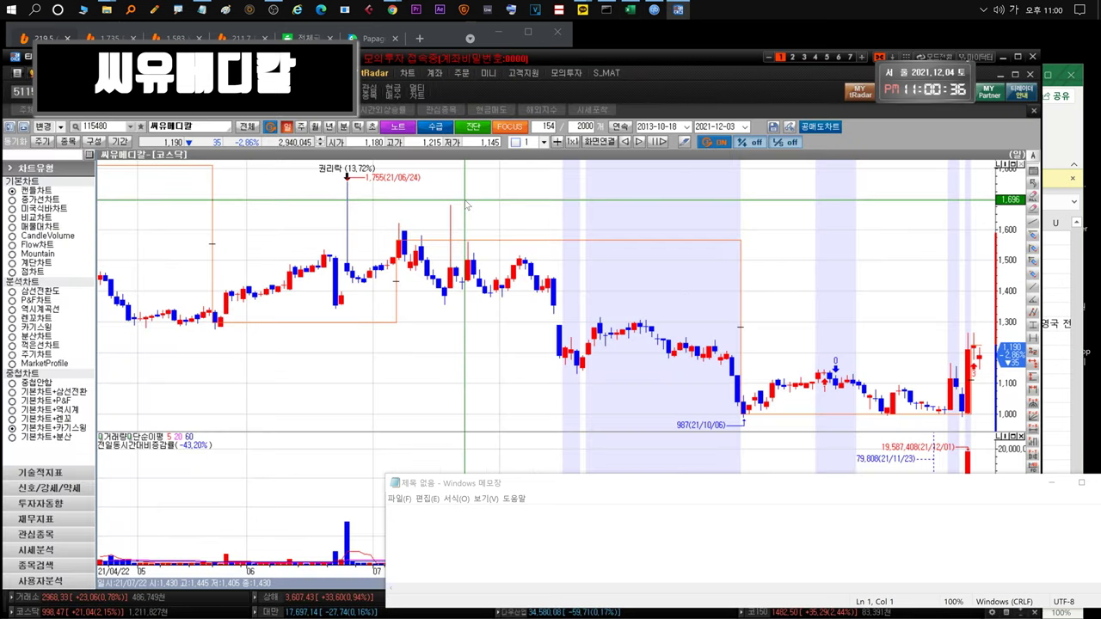
scroll(467, 204, "down", 5)
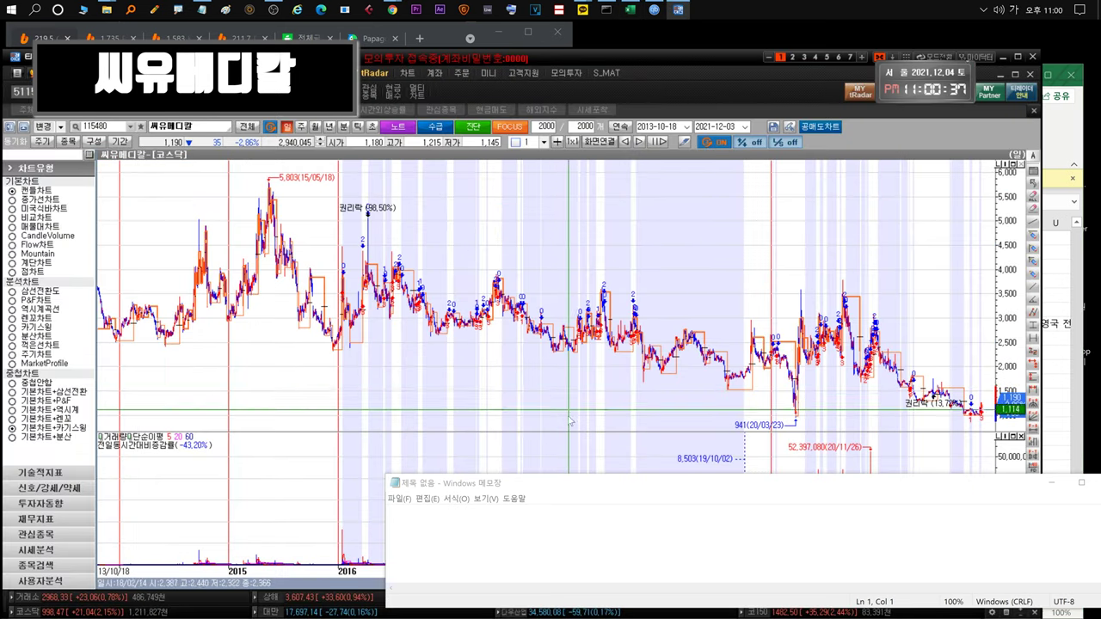
Write the note "실적 나름 잘나왔죠..... 그리고.. 사채만기전취득뉴스나오고 급등나왔습니다." alongside the recent 씨유메디칼 chart, and select all of it for replacement.
left_click(568, 516)
type("실적 나름 잘나왔죠.")
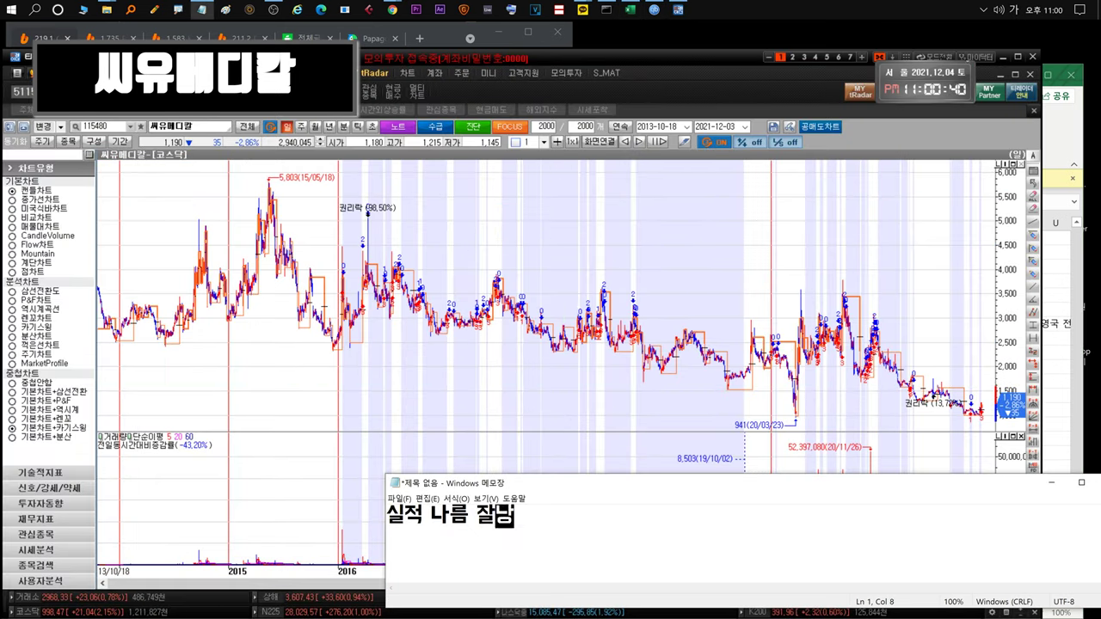
type("....")
left_click_drag(908, 383, 982, 384)
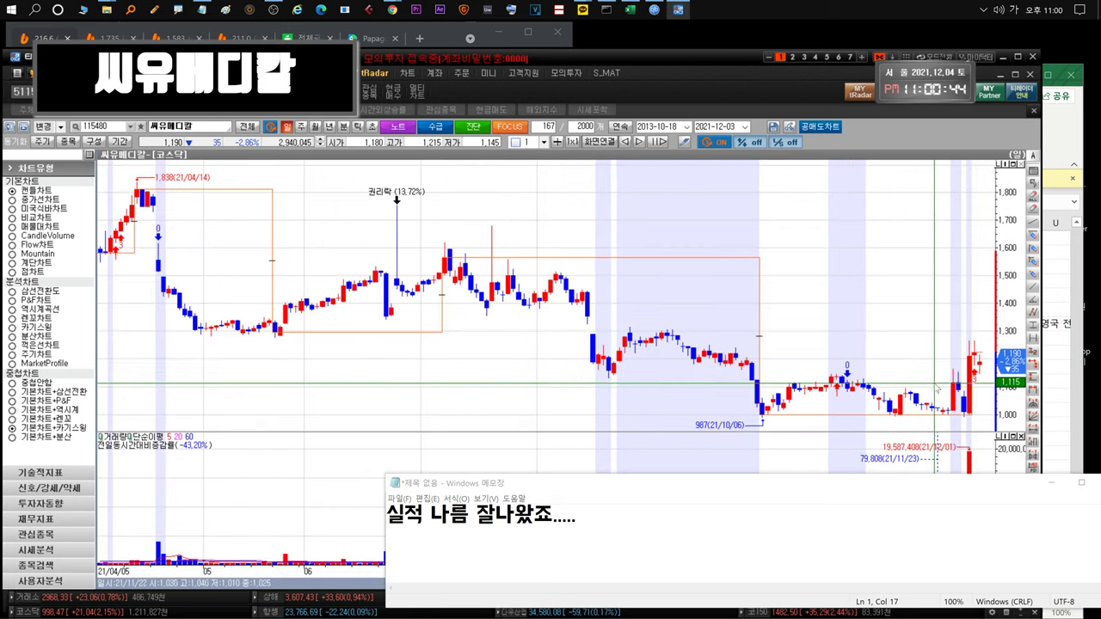
left_click(594, 516)
type("ㄱ")
type("리고.. 사채만기전 ")
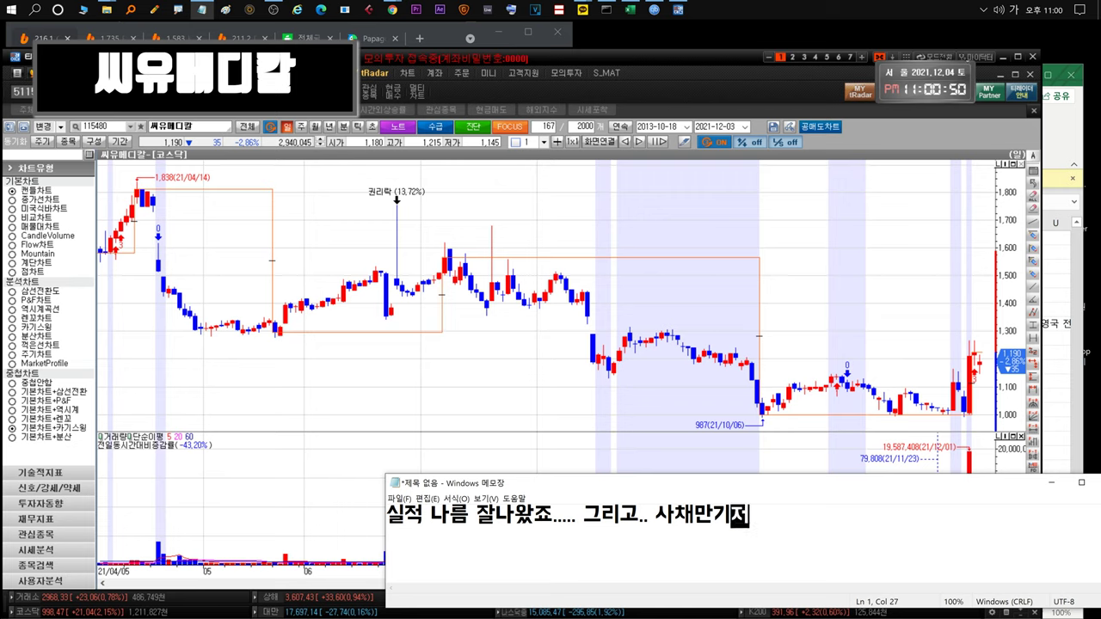
type("취득뉴스나오고 급")
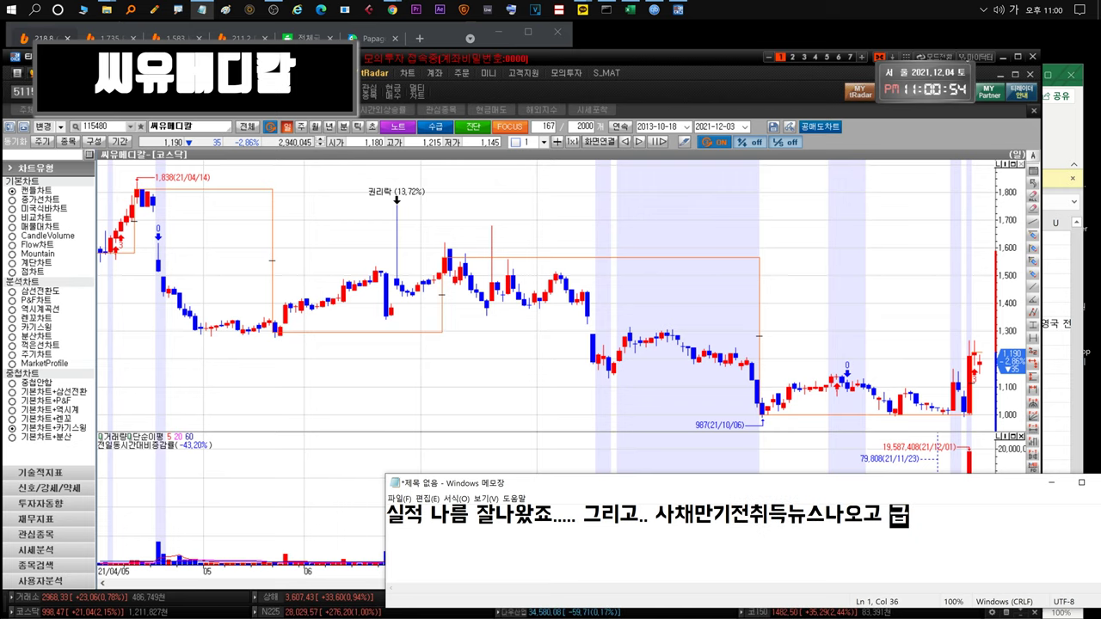
type("등나왔습니다.")
key("ctrl+a")
Replace the note with "매우 좋은시그널" and clear it.
type("매우 좋ㅇ")
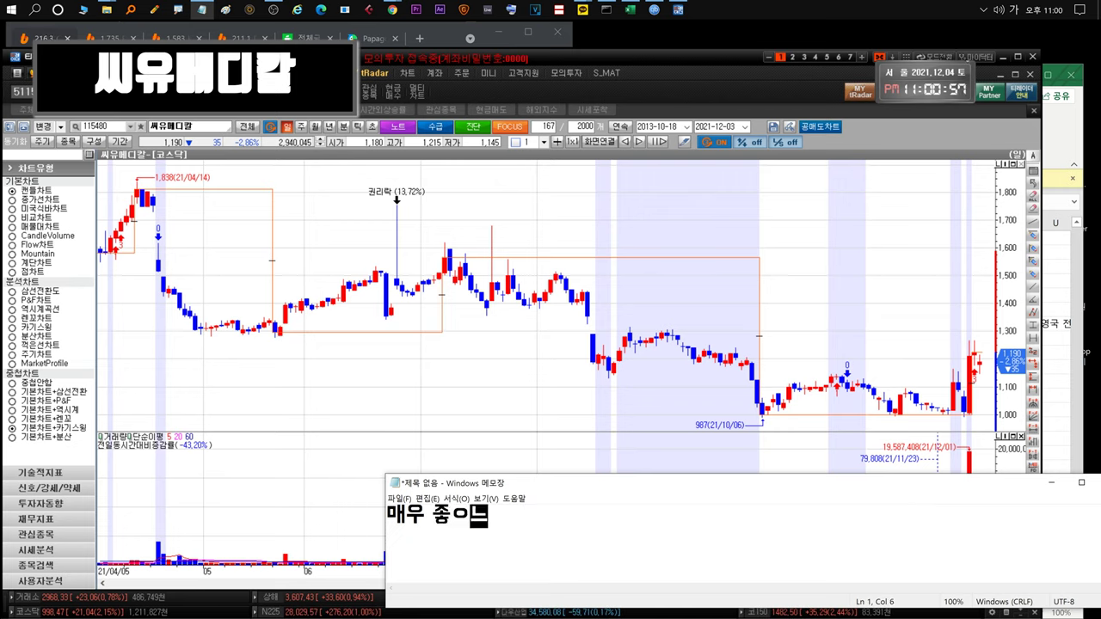
type("시그널")
key("ctrl+a")
key("BackSpace")
Write a note starting "더 올라가면 매도하겠습니다. 최소 1600원까지는" and ending "될것같아요.", and clear it.
type("더 올라가면 매도하")
type("겠습니")
type("다. 최소 1600원까지는 노려도")
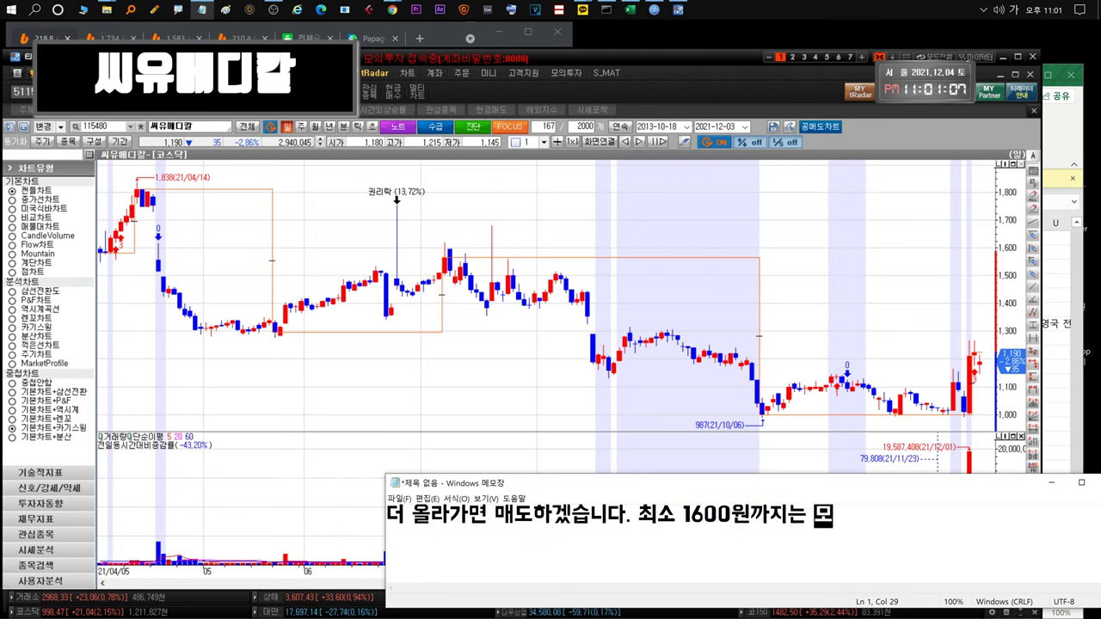
type("도 될것같아요.")
key("ctrl+a")
key("BackSpace")
Write the note "여기 혹시라도 1천초반까지 오면 매수해도 되는구간!!" and clear it.
type("여기 호")
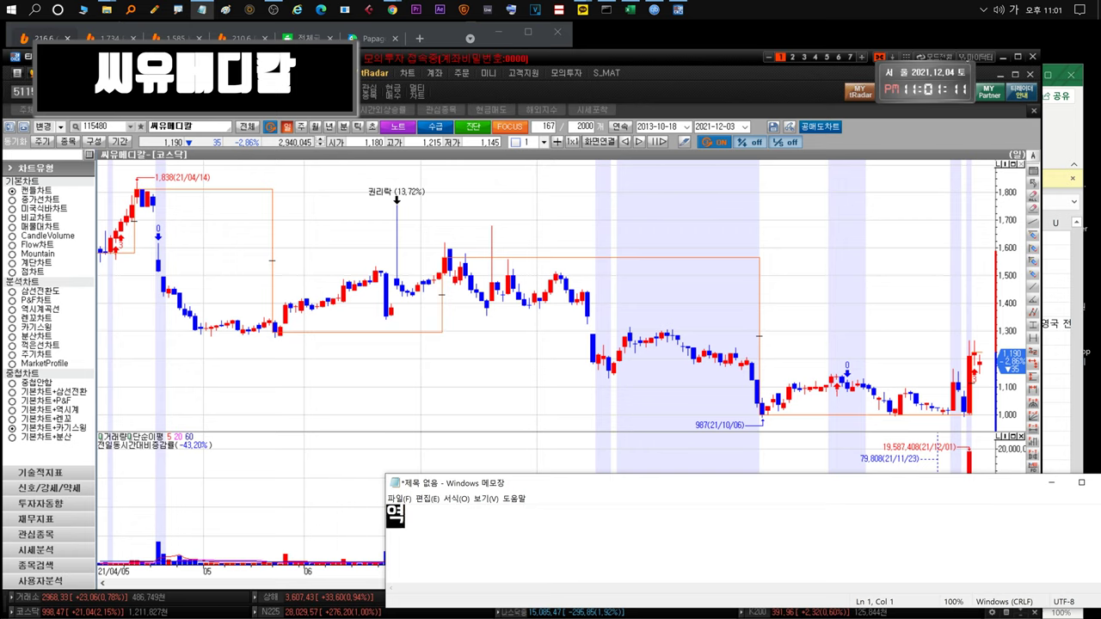
type("혹시라도 1천초")
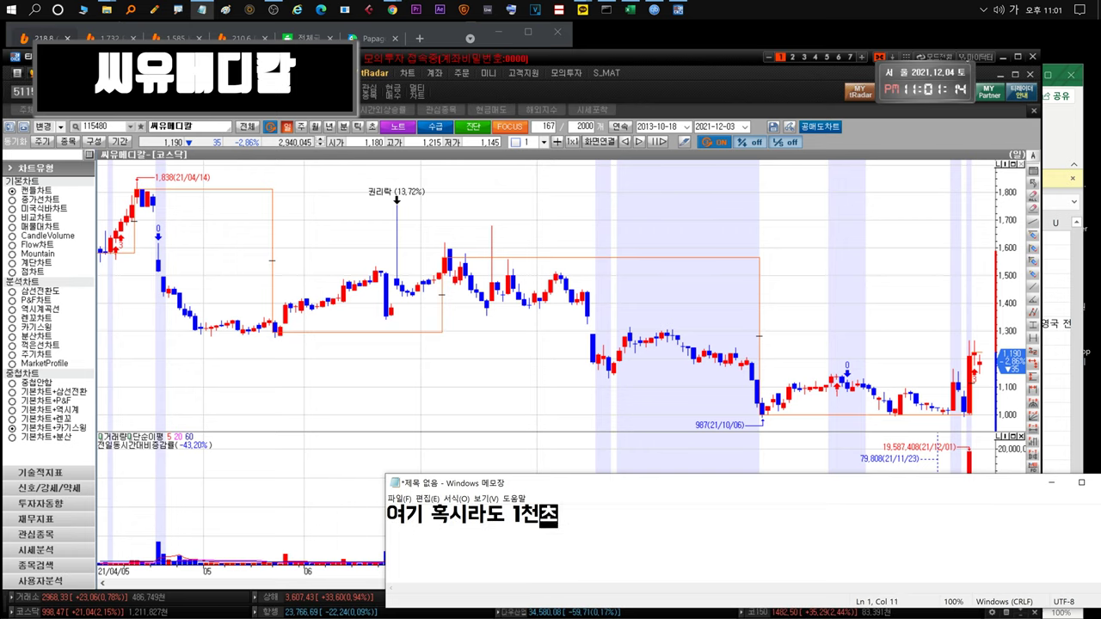
type("반까지 오면 매수해도 되는구간!!")
key("ctrl+a")
key("BackSpace")
Select 윙입푸드 in the watchlist and review the 20211129 news rows down to B82 on the workbook's 윙입 sheet.
left_click(436, 110)
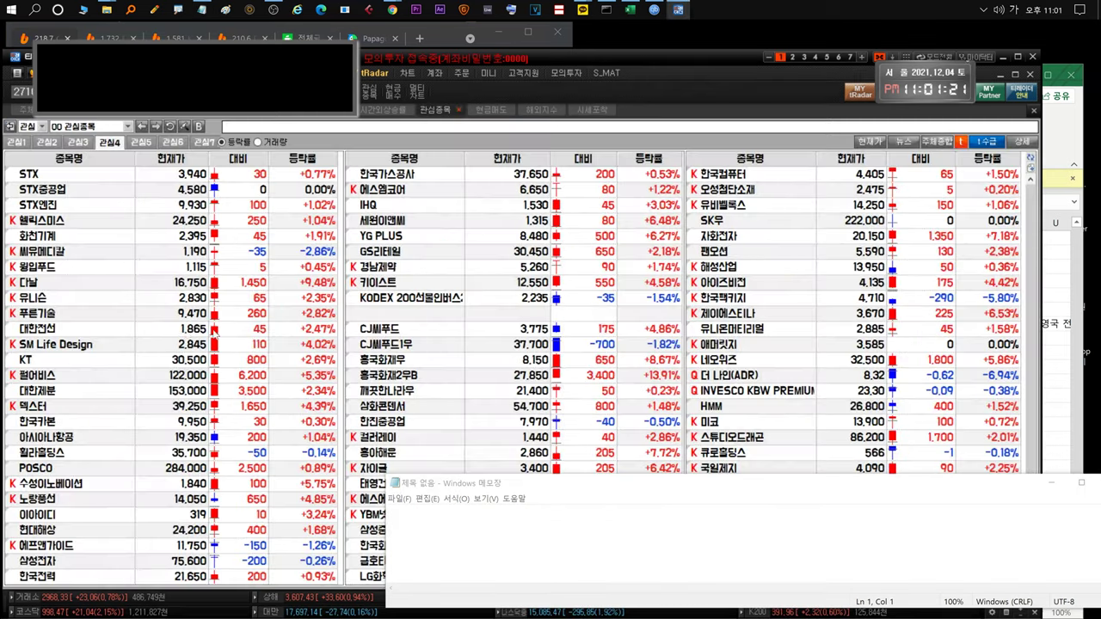
left_click(69, 267)
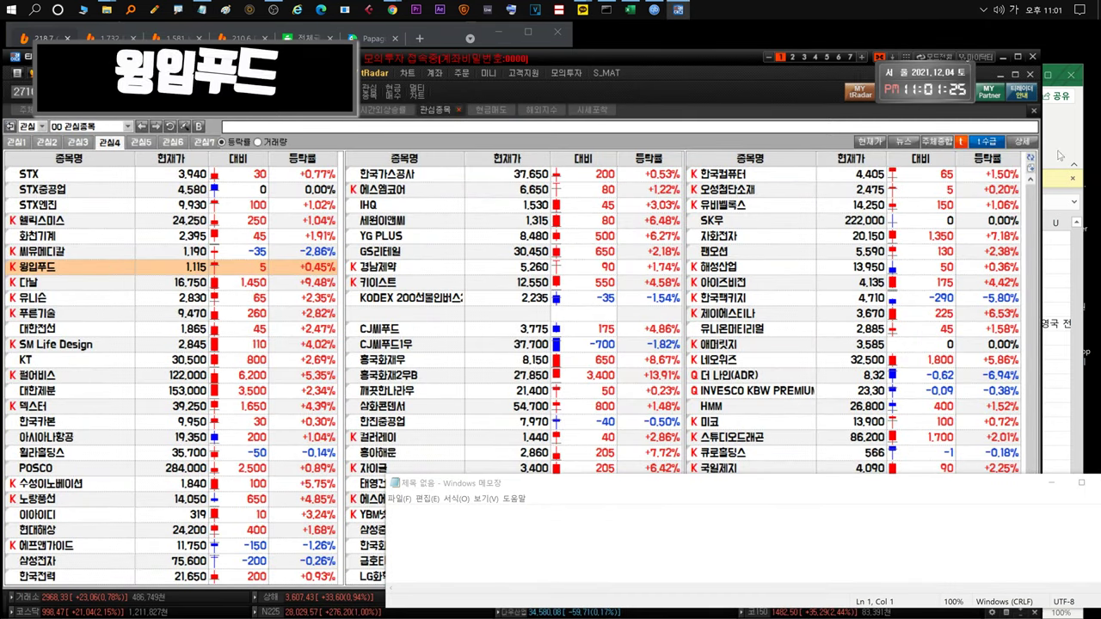
key("alt+Tab")
left_click(258, 597)
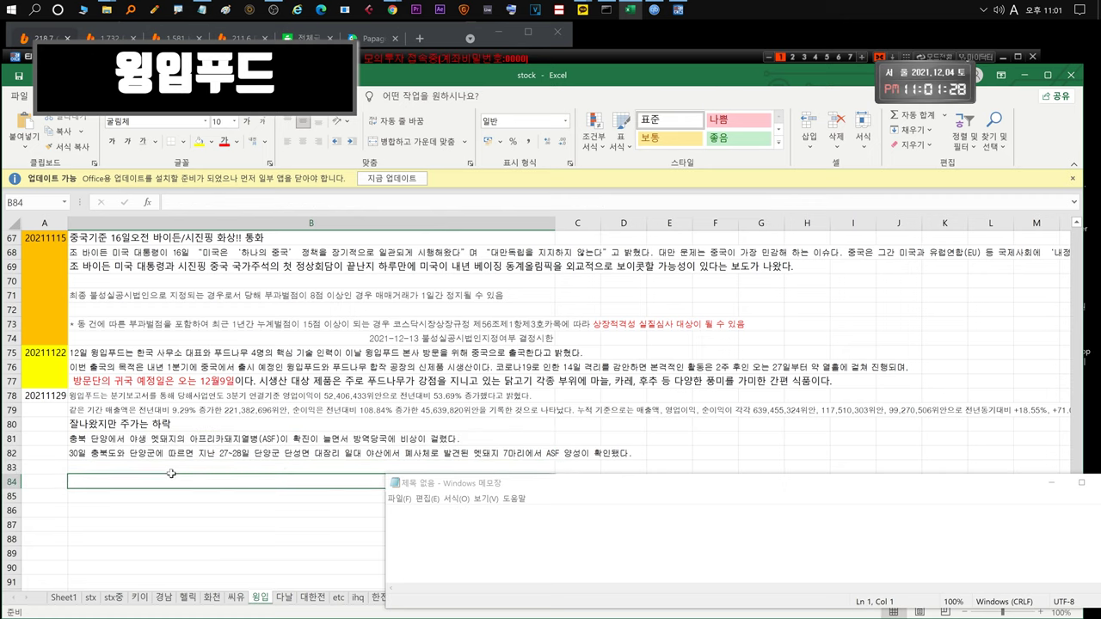
left_click(307, 413)
key("Down")
key("Down")
key("Down")
Write the note "asf...뉴스나와도 반응없고..... 매출은 엄청 좋아요!!" in Notepad and clear it.
key("alt+Tab")
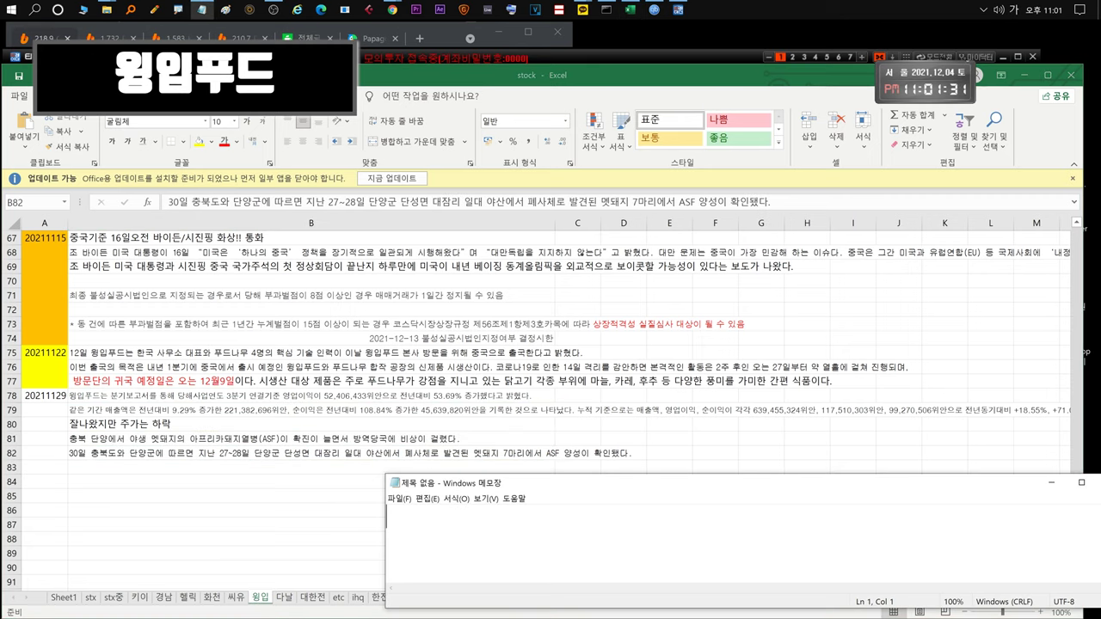
type("뉴스나")
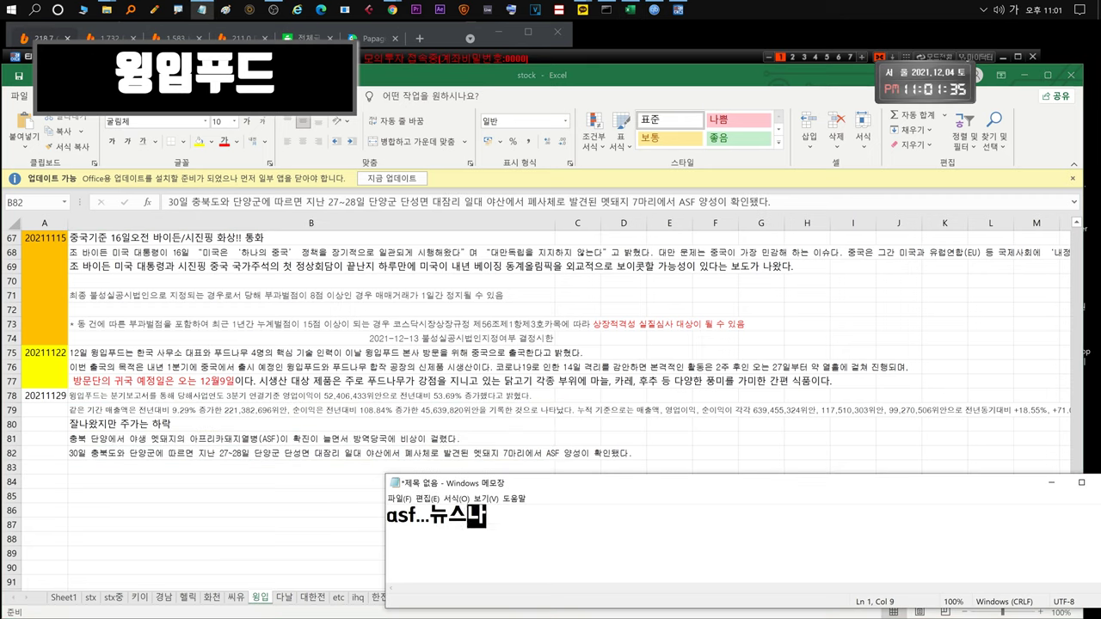
type("와도 반응없고..... ")
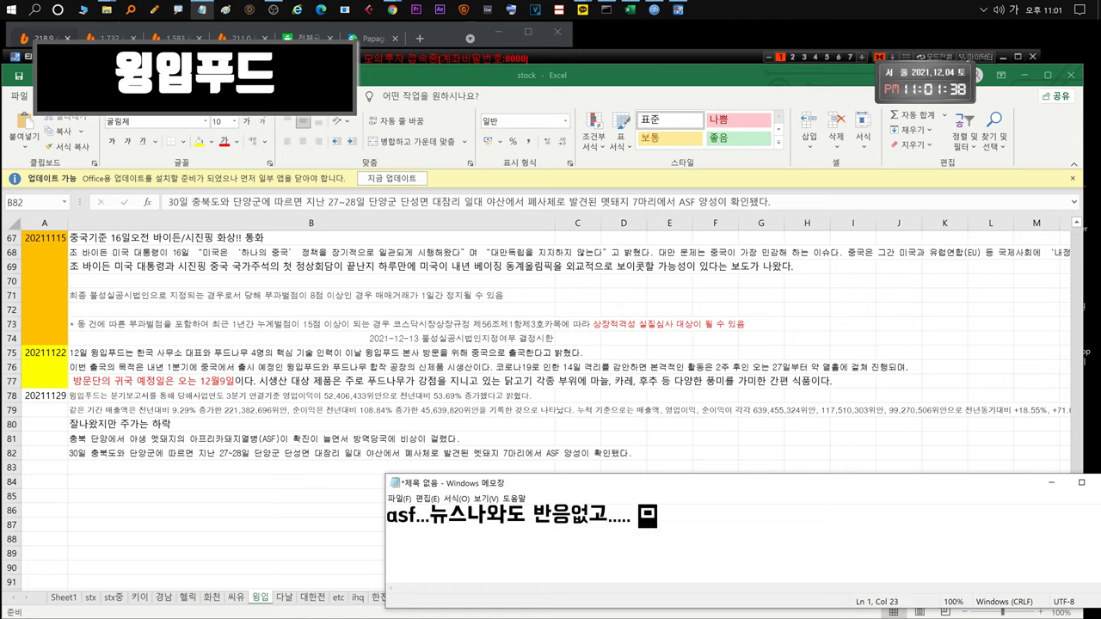
type("매출은 어")
type("청 좋아요!!")
key("ctrl+a")
key("BackSpace")
Write a note starting "진짜 좋습니다... 주가는" and clear it.
type("진짜 좋습니다... 주가는 ㅁ")
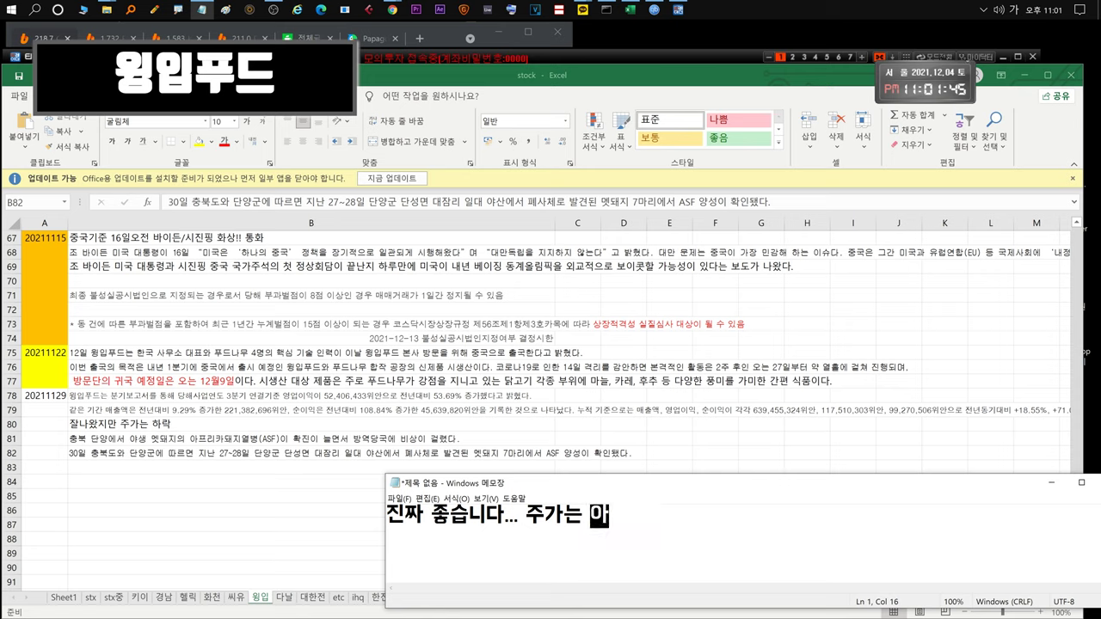
key("ctrl+a")
key("BackSpace")
Open the 윙입푸드 chart from the watchlist and narrow it to the most recent months.
left_click(465, 58)
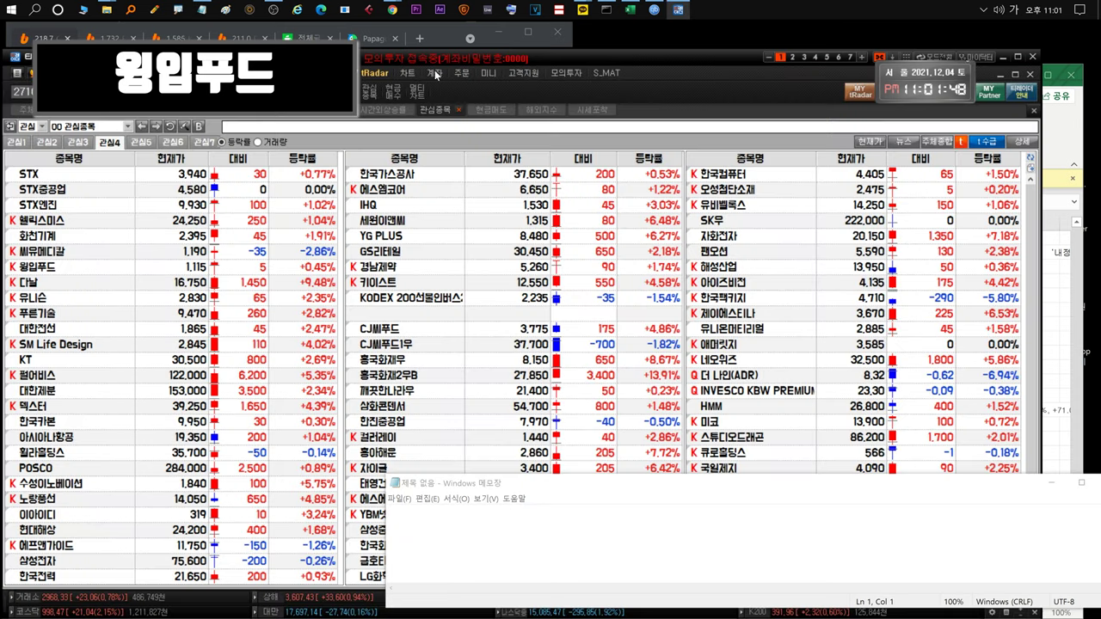
mouse_move(74, 277)
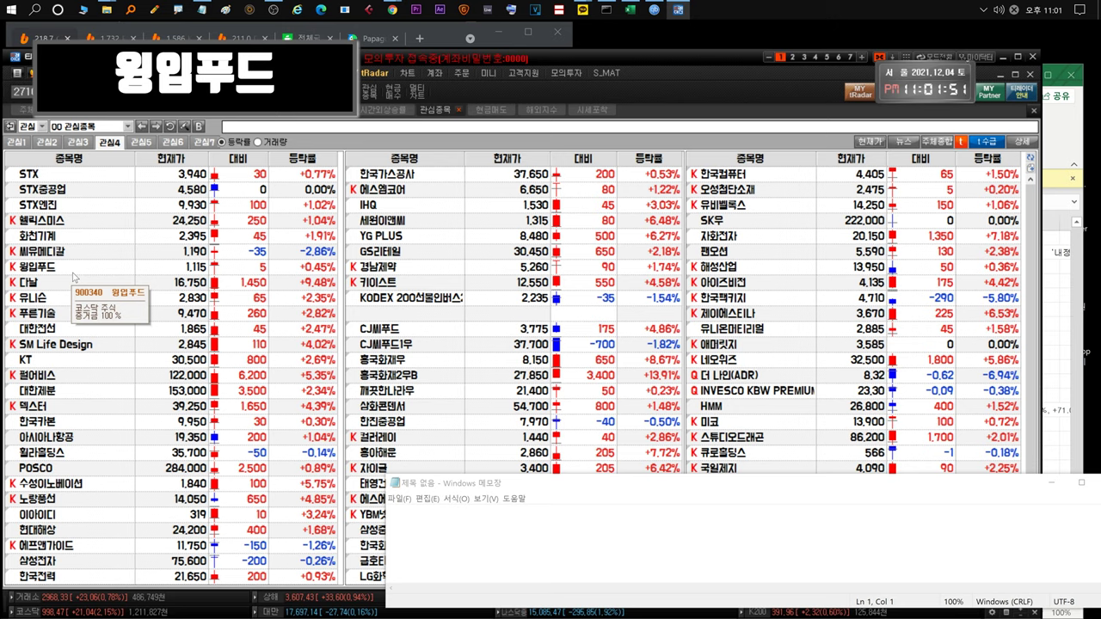
double_click(73, 272)
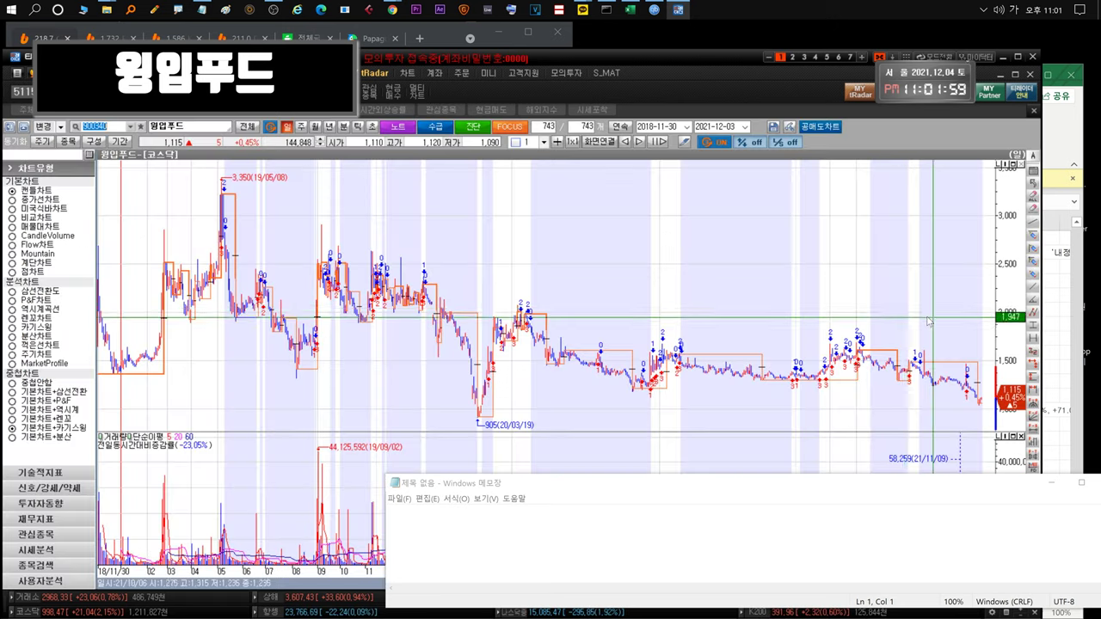
scroll(944, 329, "up", 5)
Write a note starting "미친듯 빠졌습니다... 역시" and ending "어쩔수없는~", and clear it.
type("미친듯 빠졌습니다... ")
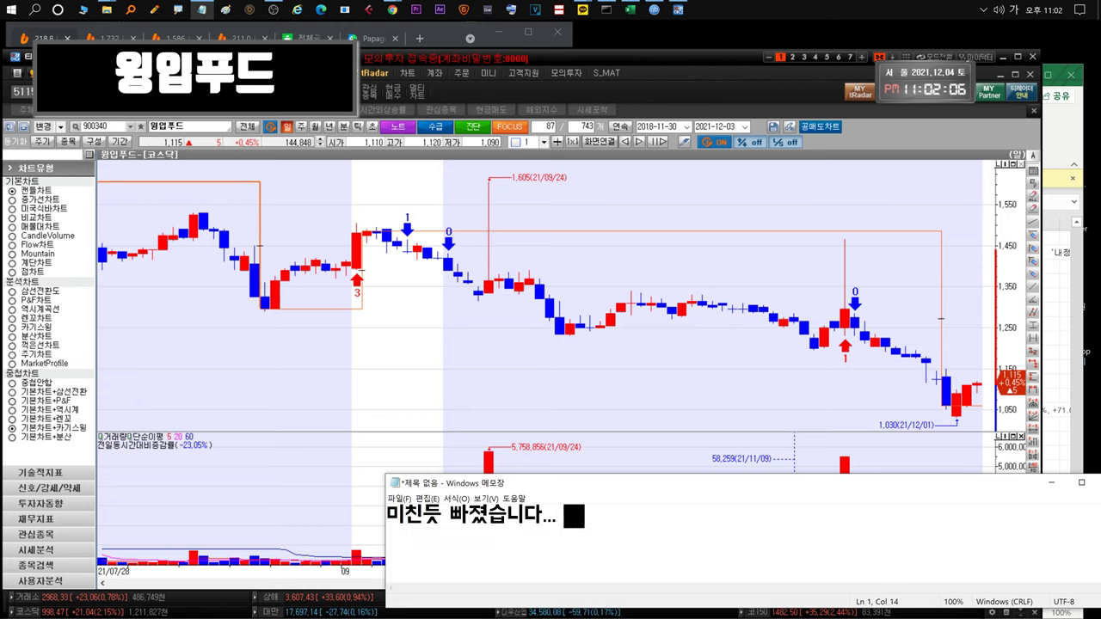
type("역시 중구")
type("인사라 어쩔수없는~")
key("ctrl+a")
key("BackSpace")
Write a note starting "종전선언.. 등.." and ending "만나서 분위기 살짝 좋아지고", and clear it.
type("종전선언.. 드")
type(".. 서뷴")
type("이라는사람이 양제쯔")
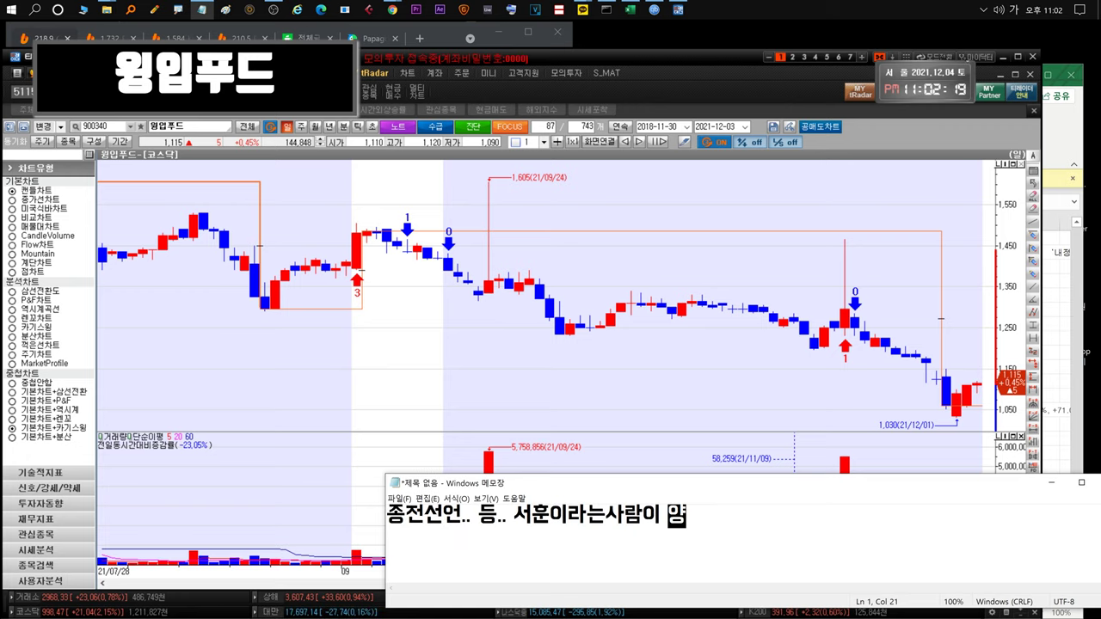
type("?  만나서 ")
type("분위기 살짝 좋아지고")
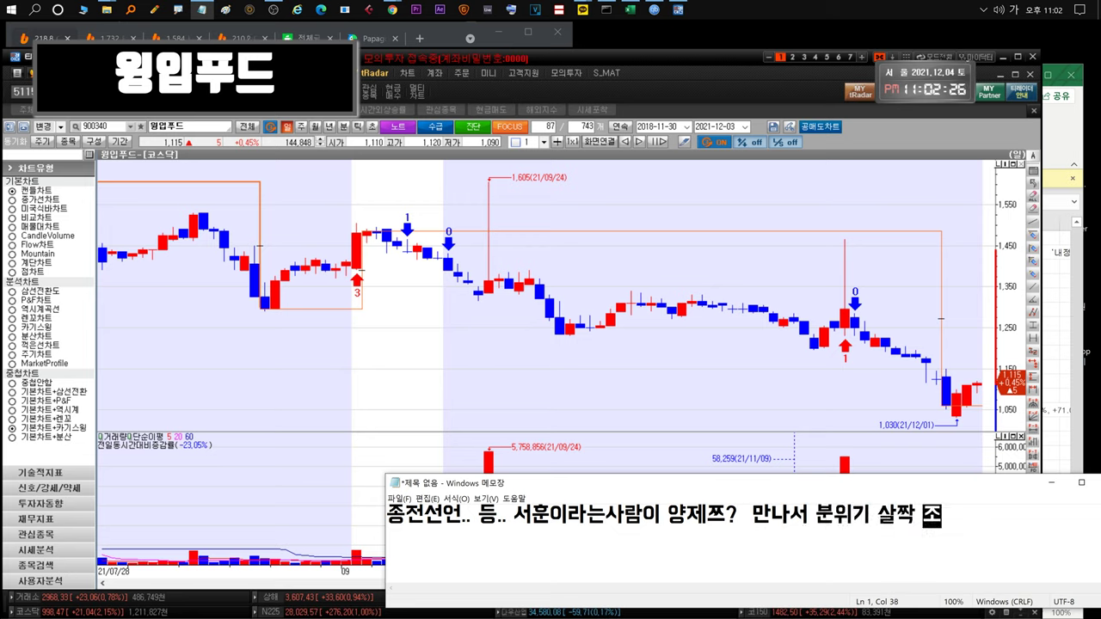
key("ctrl+a")
key("Delete")
Write the note "... 올림픽때문일겁니다... 그걸로 종전선언과 이것저것 잘.. 이용할분위기!!" and clear it.
type("... 올")
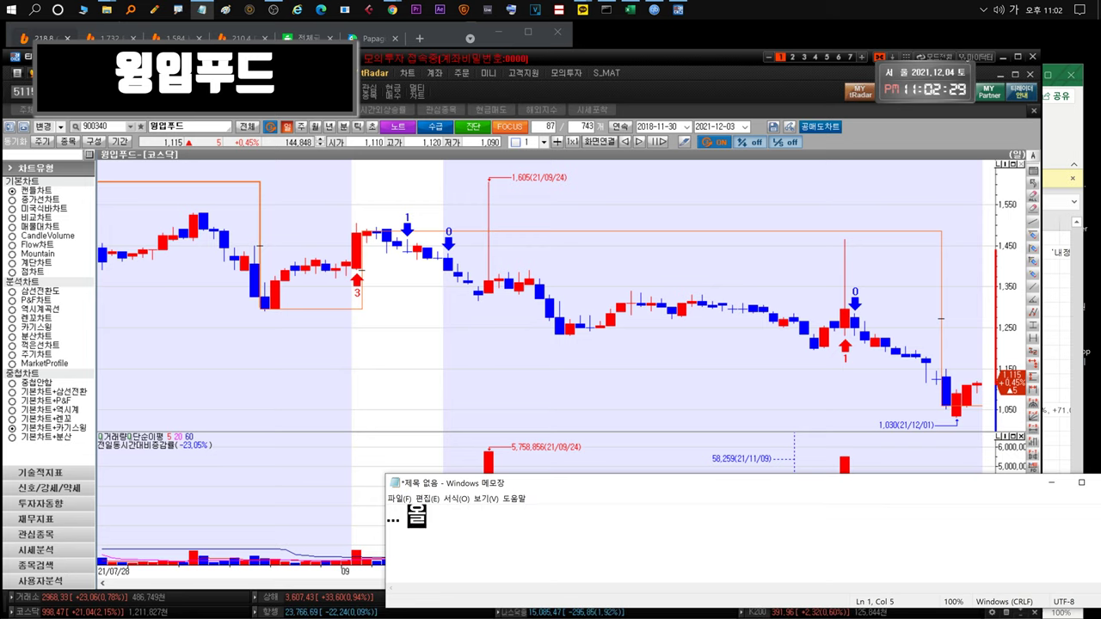
type("림픽때문일겁니다... 그걸ㅋ")
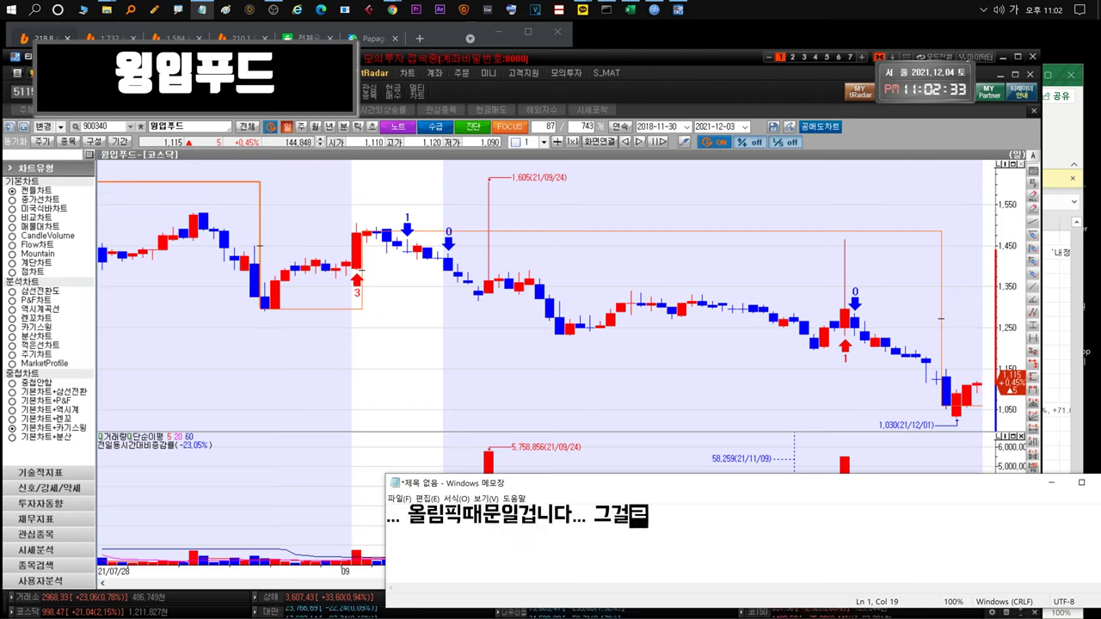
type("로 종전지언과 이것자")
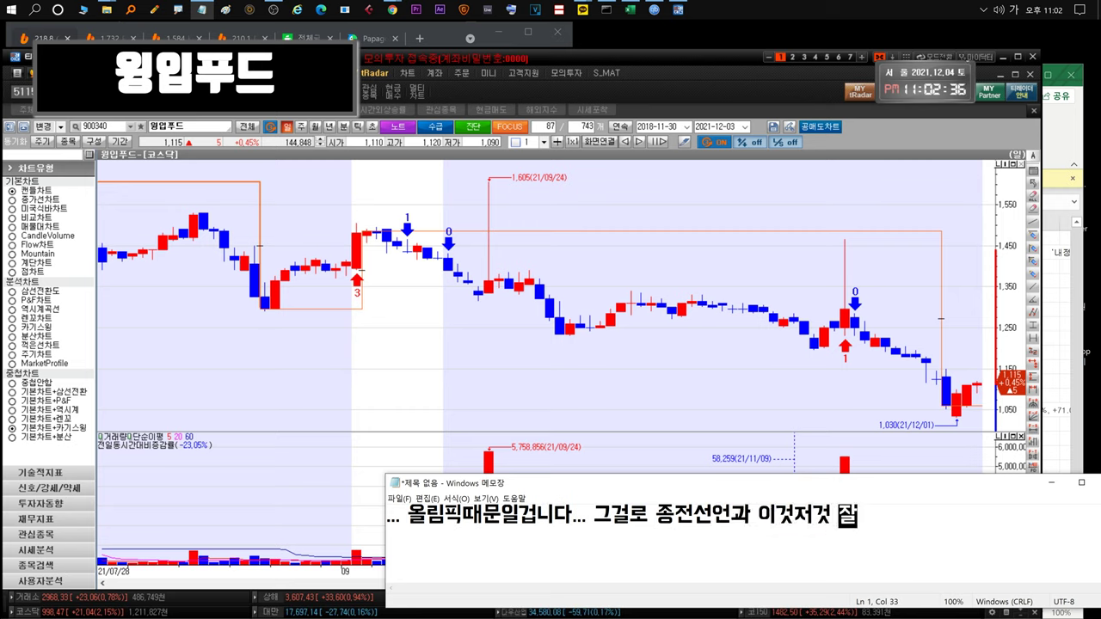
type("용법")
type("위기!!")
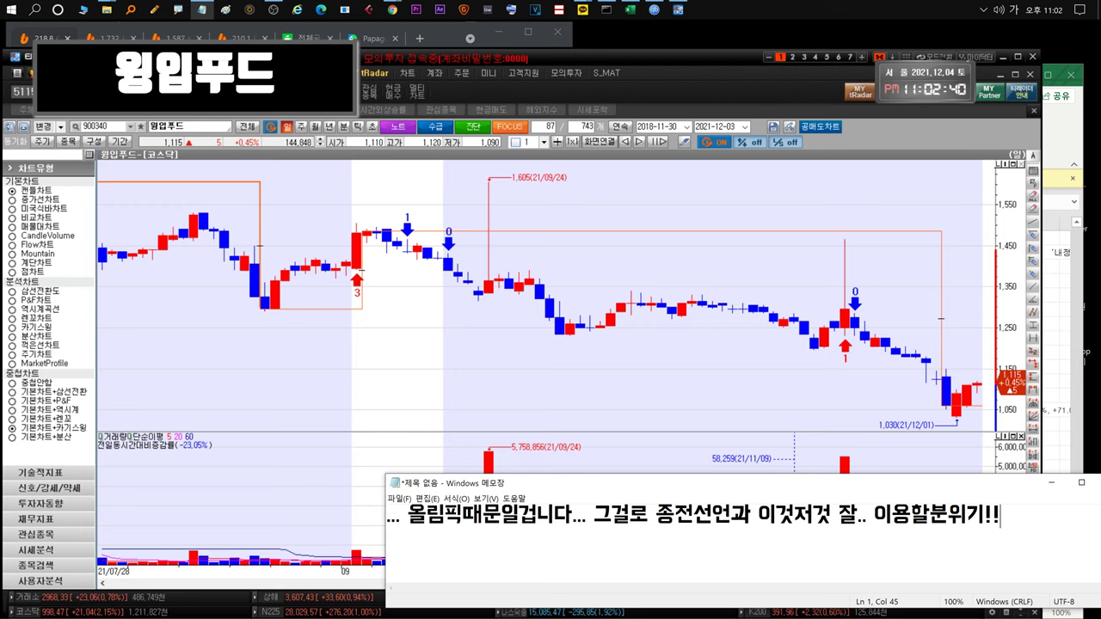
key("ctrl+a")
Write comments starting "중국은 내년여름 아시안게임도 있어서... 교류는 좀" and ending "반응 나왔었죠", and clear them.
type("중구")
type("국은 내년ㅂ")
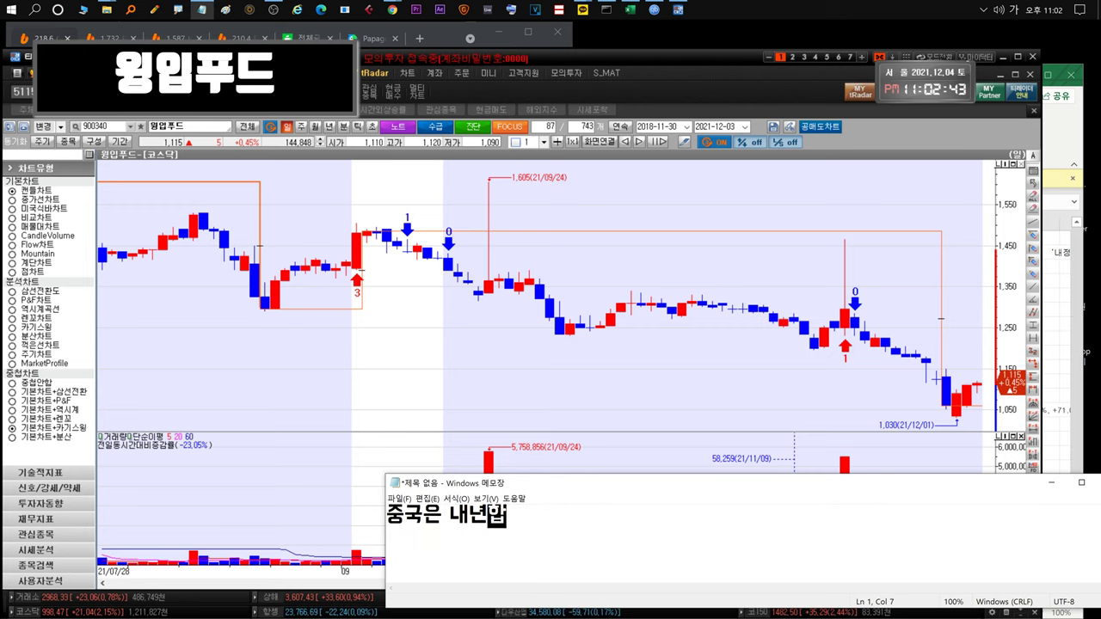
type("름 아시안게임도")
type(" 있었")
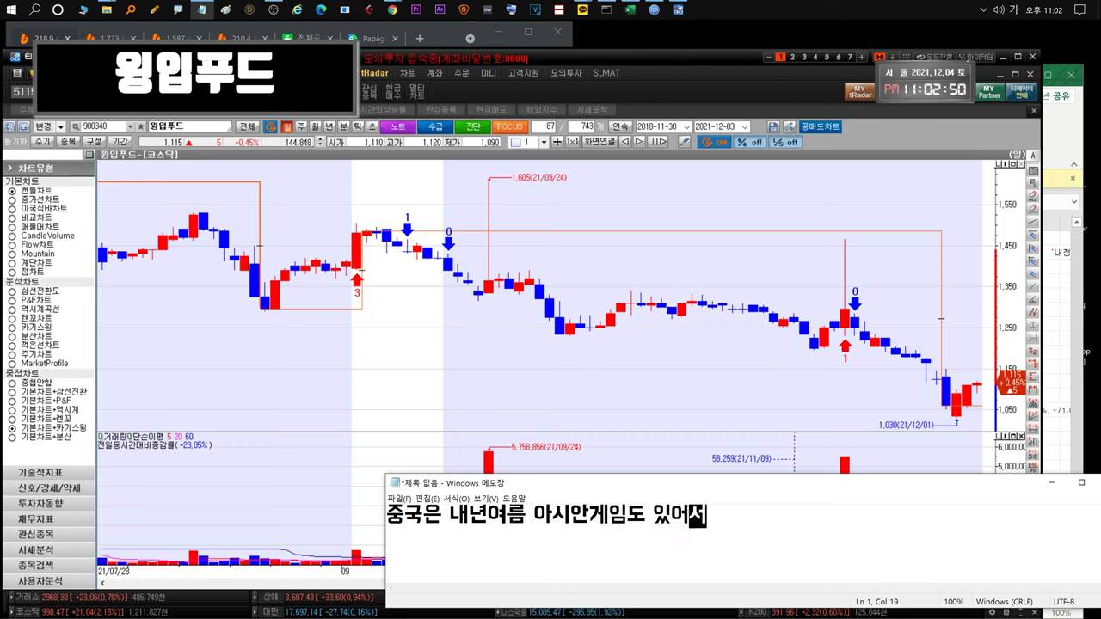
type("서... 교류는 좀 확대댈분뮤")
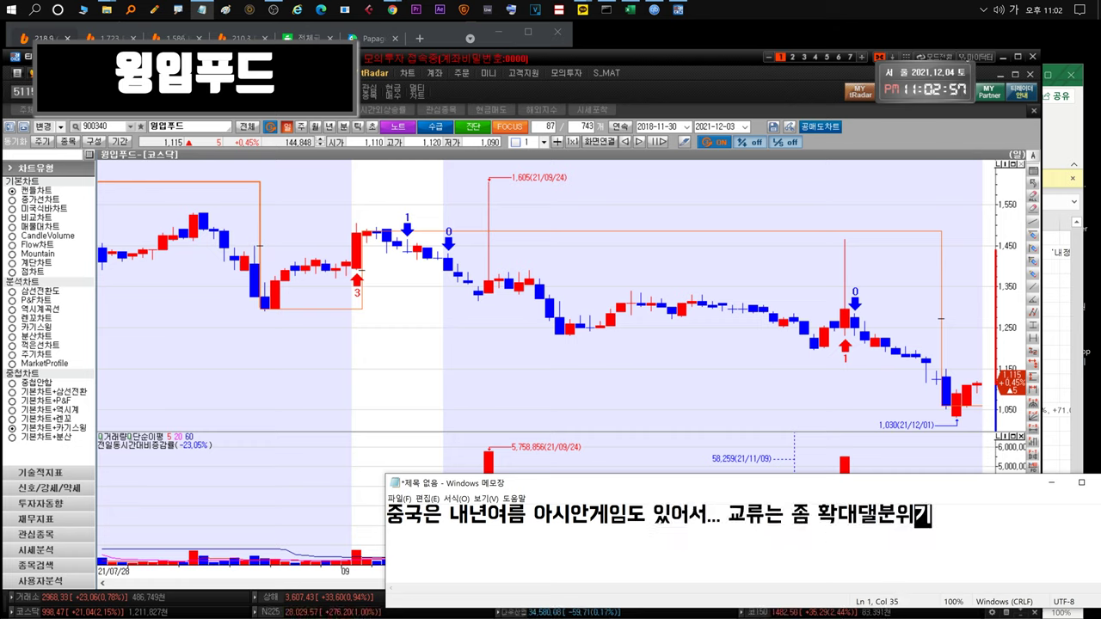
type("될분ㅇ")
type("단 엔터,미디어ㅉ")
type("이 씀 반응 나왔었죠")
key("ctrl+a")
key("BackSpace")
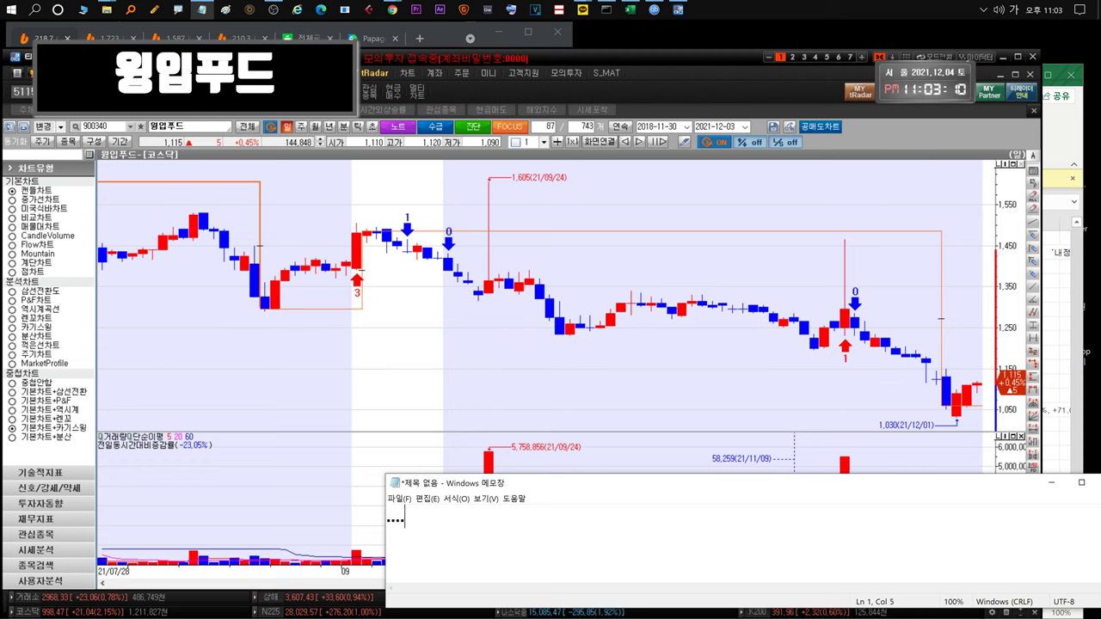
Write a note starting "..... 12.9일.. 다음주니까 푸드나무쪽이랑 .. 승인건 잘" and clear it.
type("..... 12.9일.")
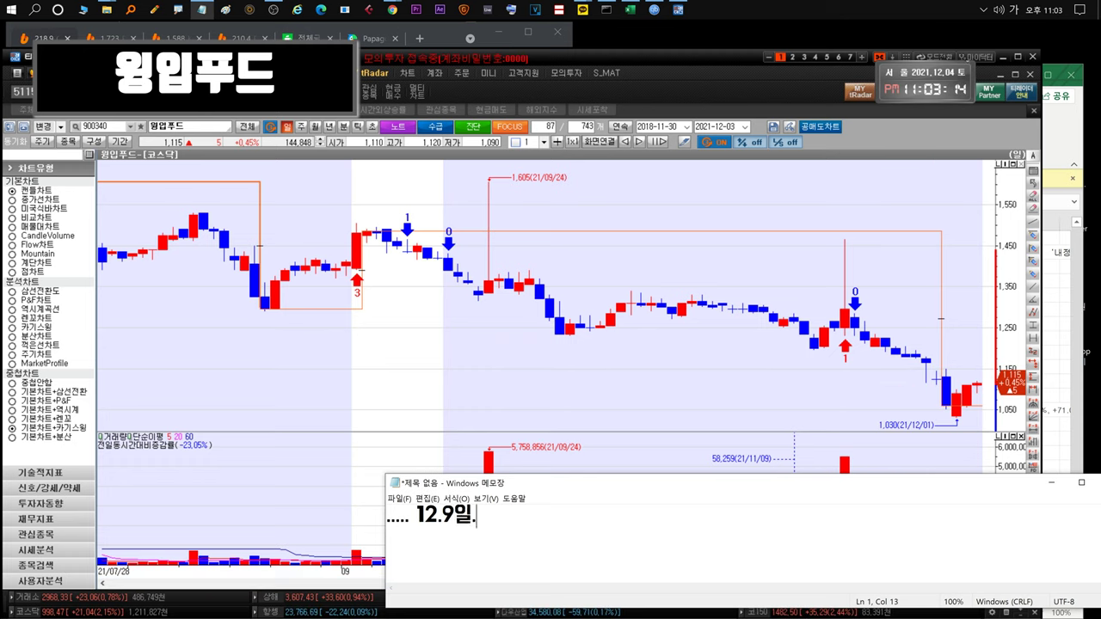
type(". 다음주니까 푸드나무쪽")
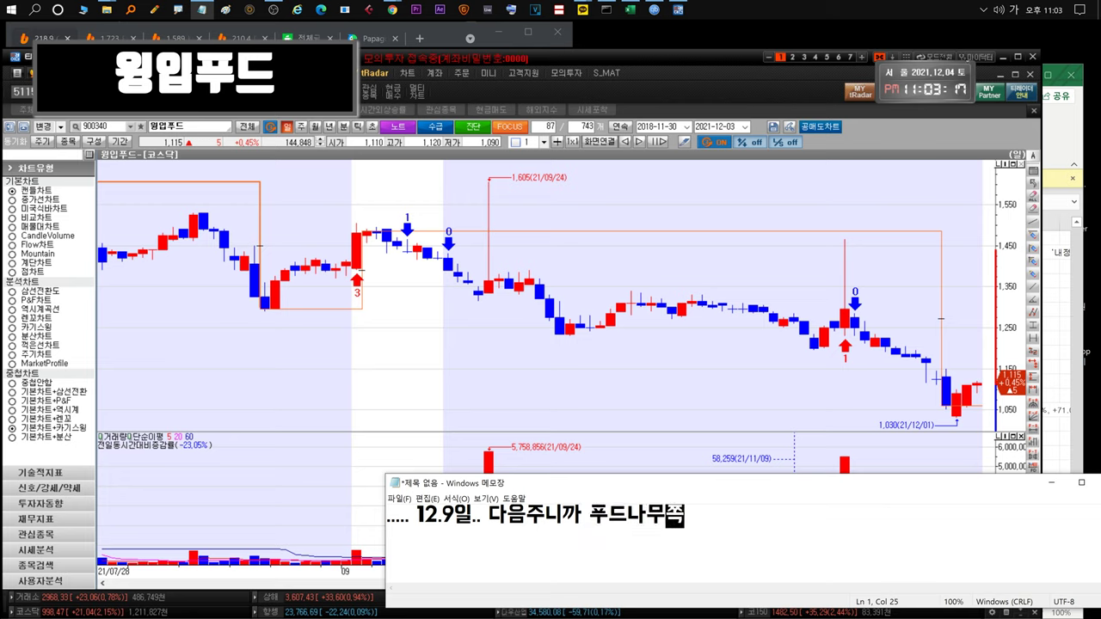
type("이랑 .. 승인건 잘 ")
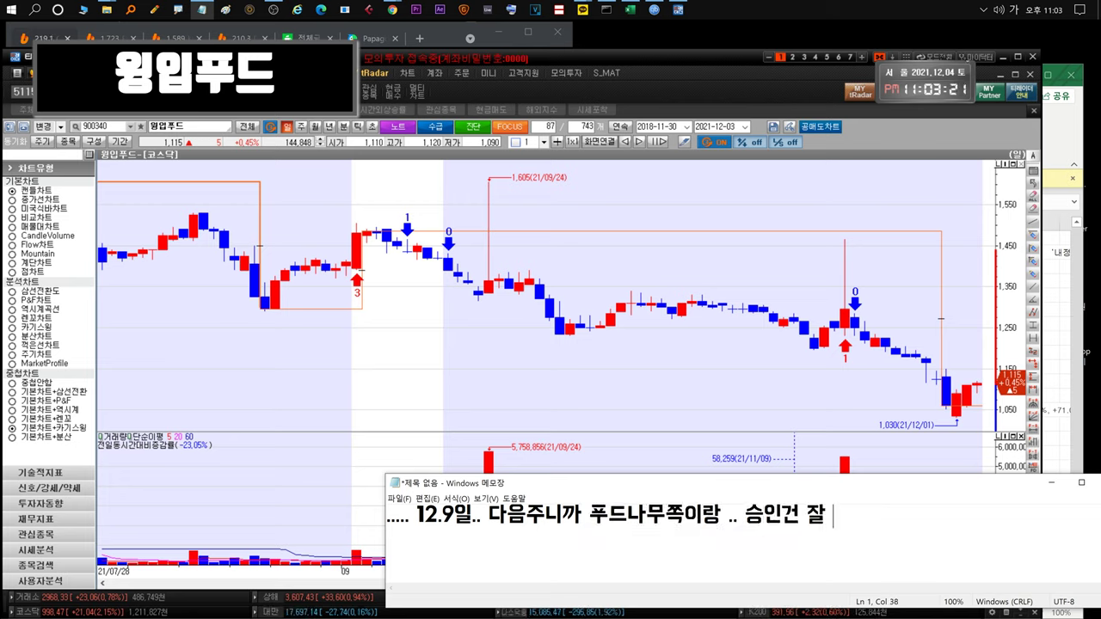
type("나오길 기대해봅")
key("ctrl+a")
key("BackSpace")
Write the note "날아갈타이밍", clear it, and widen the 윙입푸드 chart to its full history.
type("날아갈타이밍")
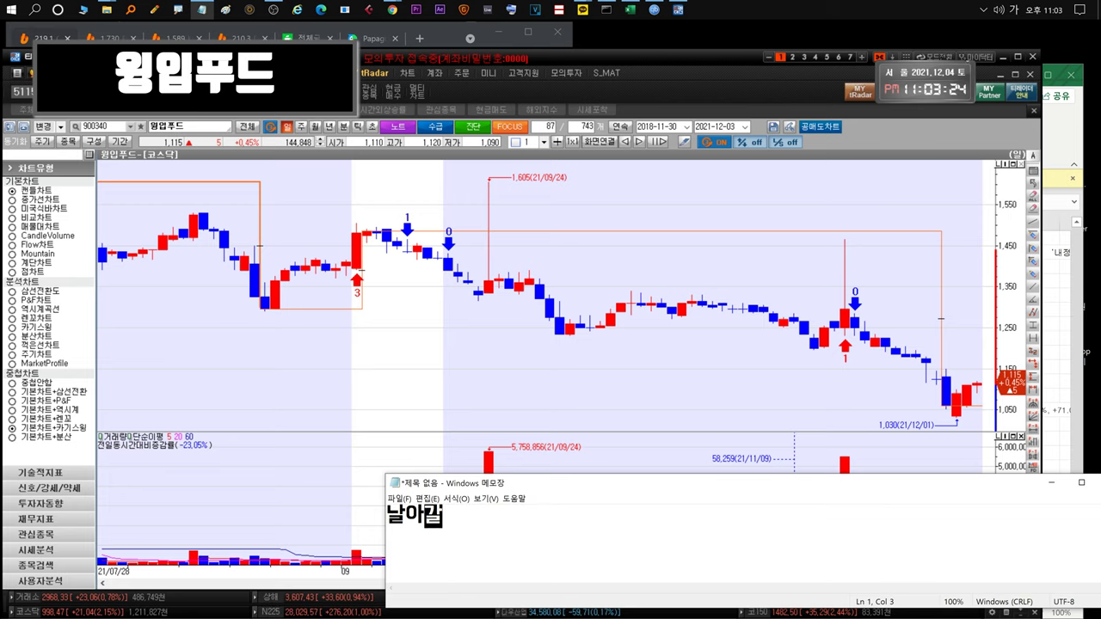
key("ctrl+a")
key("BackSpace")
left_click(659, 413)
scroll(659, 374, "down", 5)
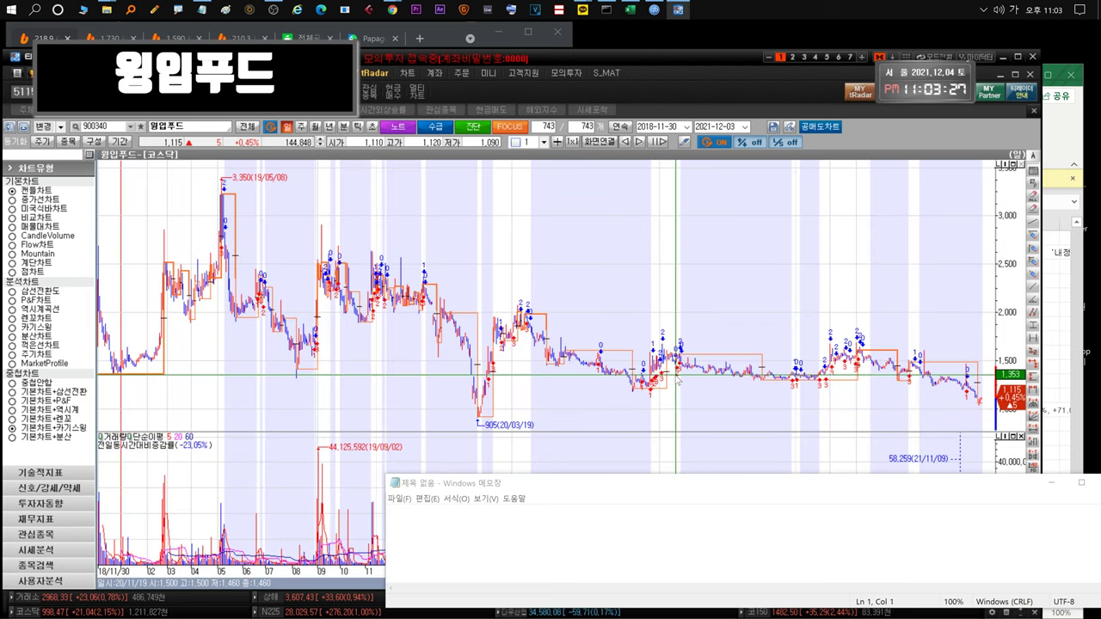
Select 다날 in the 관심종목 watchlist and open the 다날 news sheet in the Excel stock workbook.
left_click(439, 110)
left_click(58, 284)
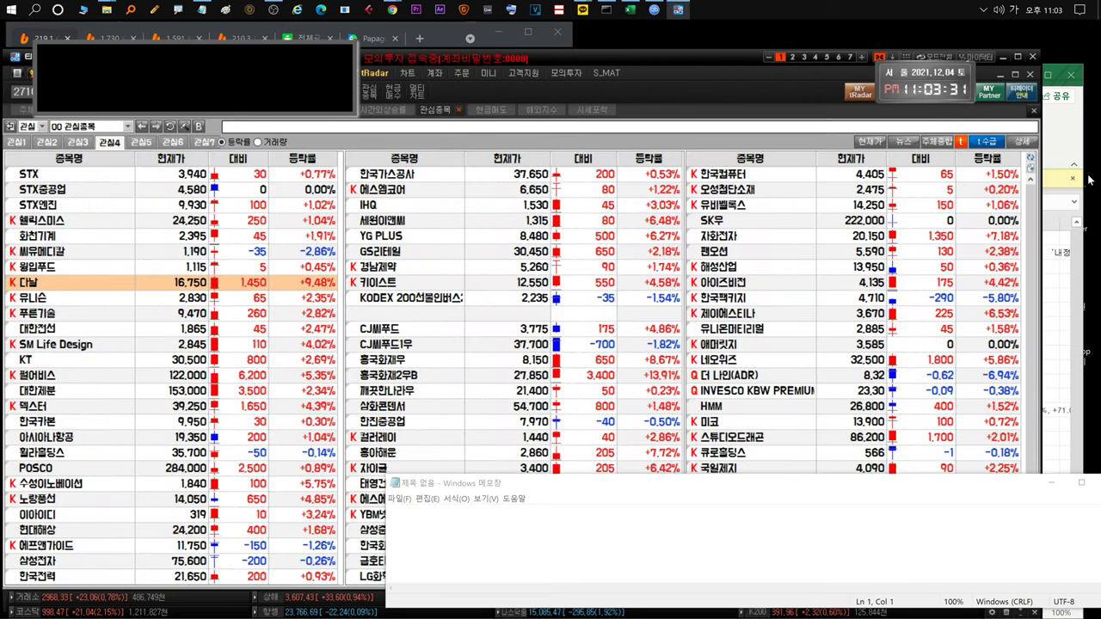
left_click(1068, 152)
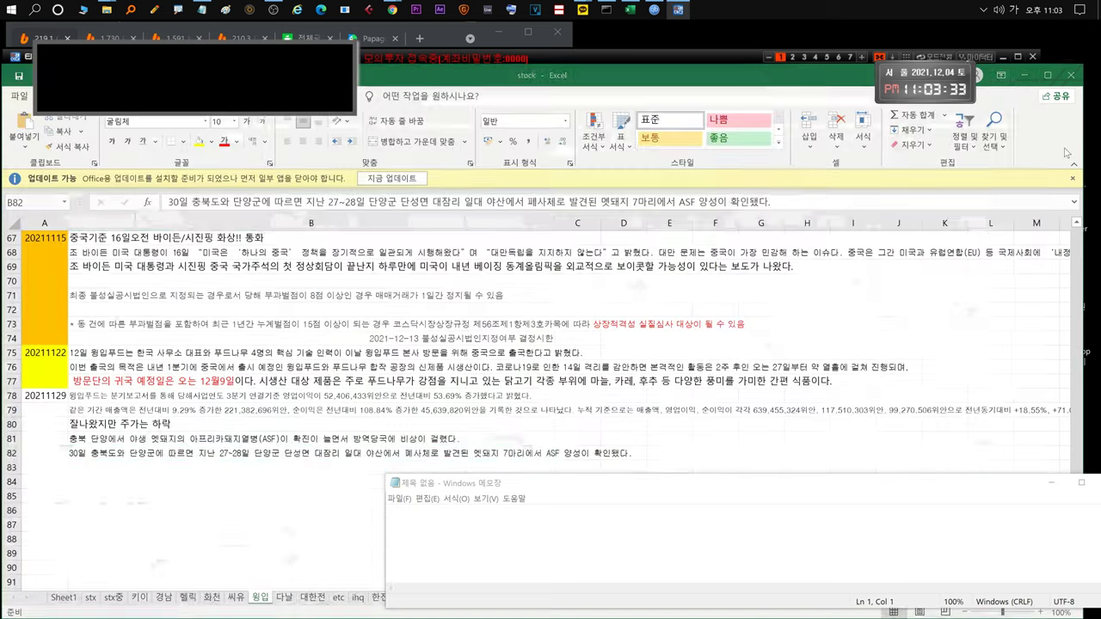
left_click(283, 600)
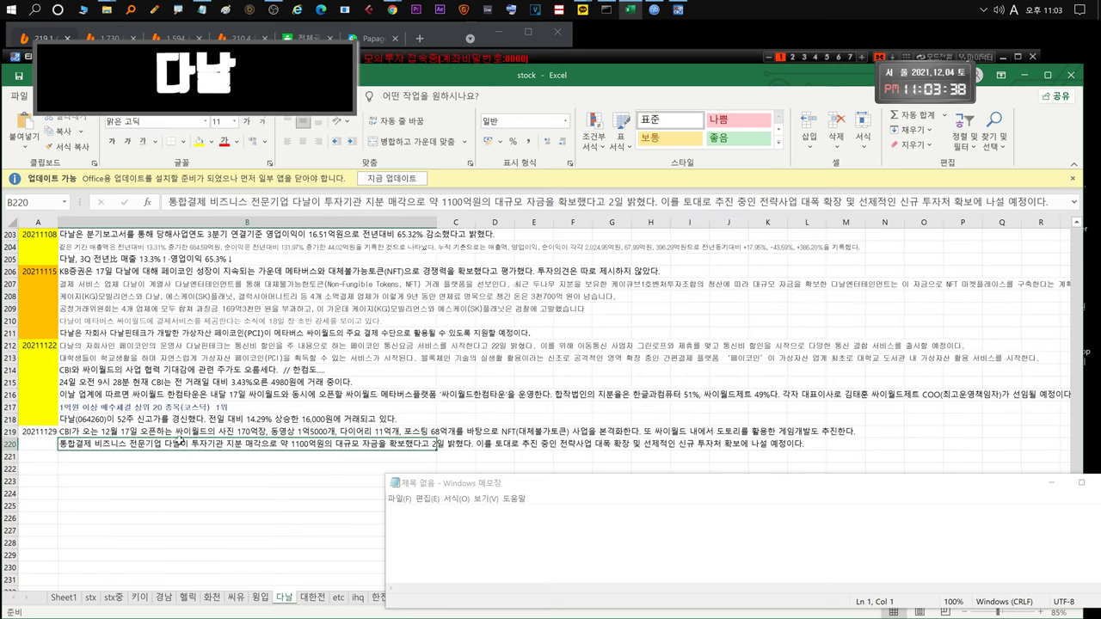
Write a note starting "싸이월드..... 기대감으로... 더 버텨서" and ending "예정인데!!", and clear it.
left_click(389, 516)
type("싸이월드.....")
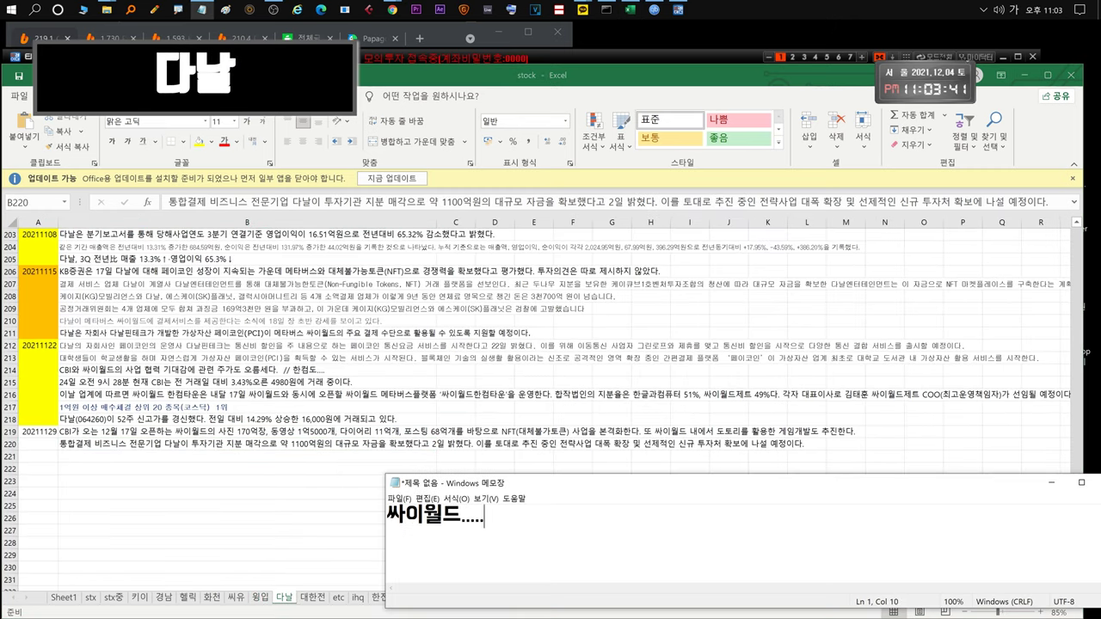
type(" 기대감을")
type("더 버ㅌ")
type("서 수익낼")
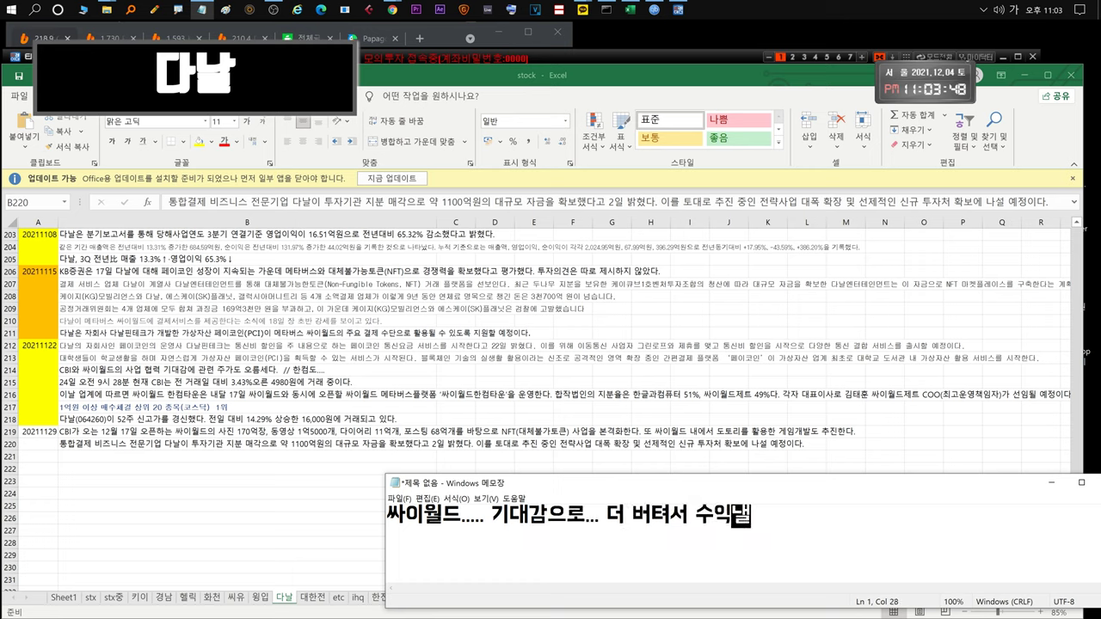
type("예정인데!!")
key("ctrl+a")
Write a note starting "이게 장기적으로도 좋을지.... (좋긴할텐데" and ending "계속 오르고있어요", and clear it.
type("이게 장기적")
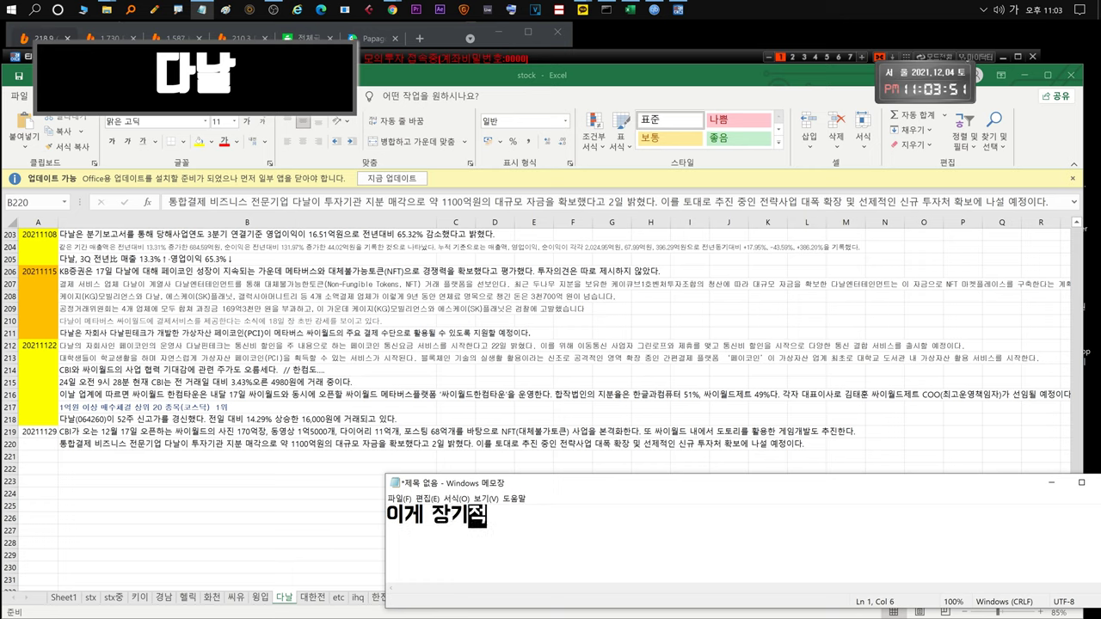
type("으로도 좋을지.... (좋")
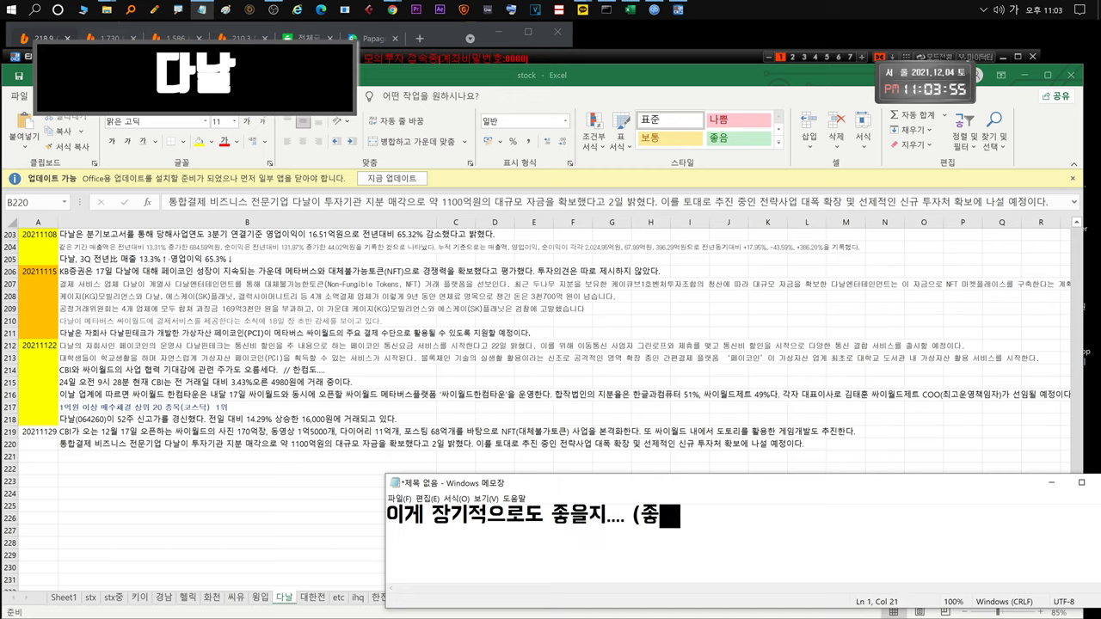
type("긴할텐데 계속 오르고이")
type("ㅆ어요")
key("ctrl+a")
key("BackSpace")
Write the note "단기매도후 나중에 재입성할지는 고민중입니다." and clear it.
type("단기매도후 ")
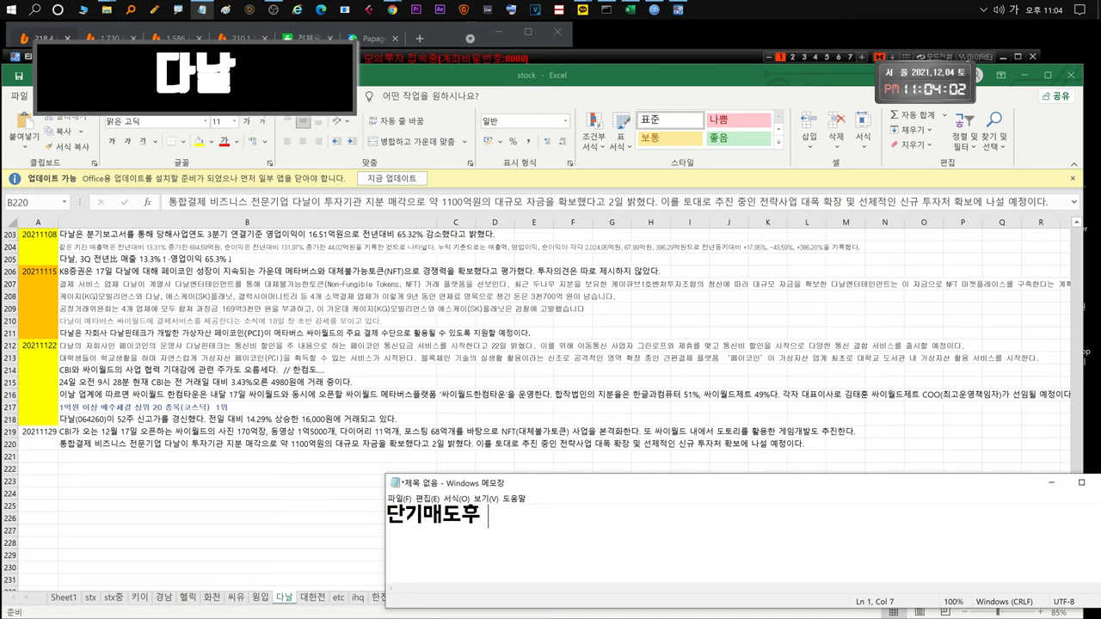
type("나중에 재입성할ㄴ지는 고민중입니다.")
key("ctrl+a")
key("BackSpace")
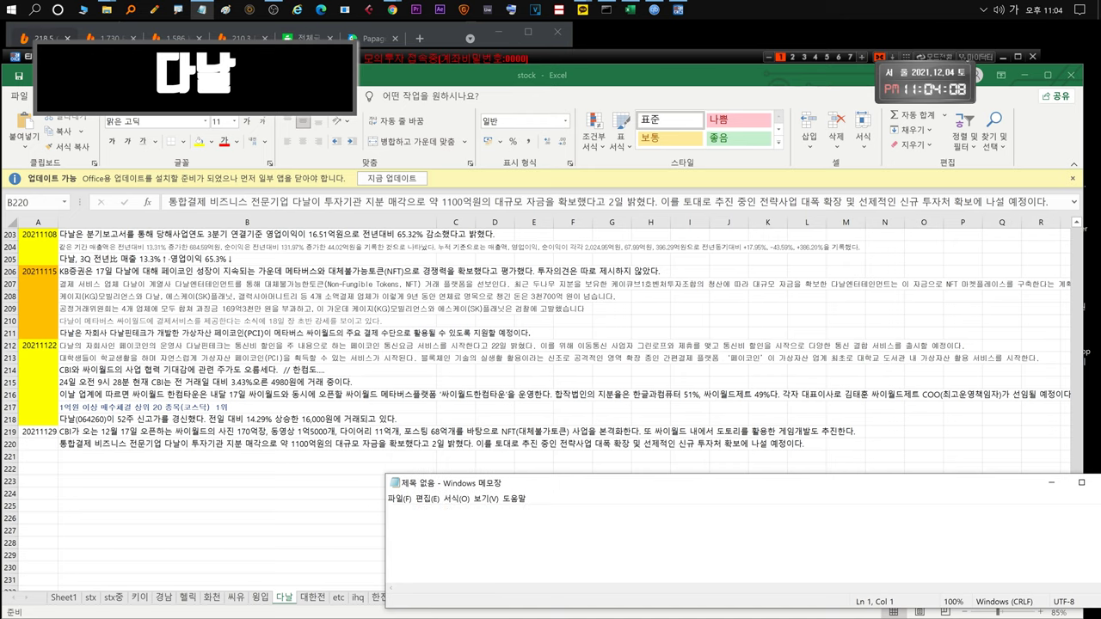
Write the note "자금은 많은상태!!" and clear it.
type("자금은 많음")
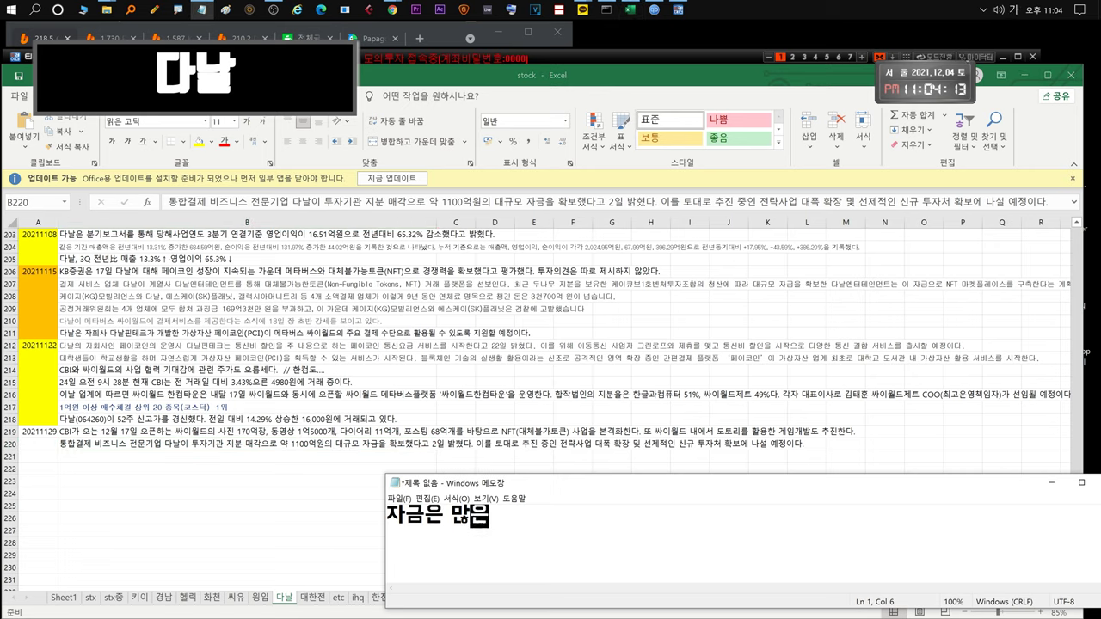
key("BackSpace")
type("은상태!!")
key("ctrl+a")
key("BackSpace")
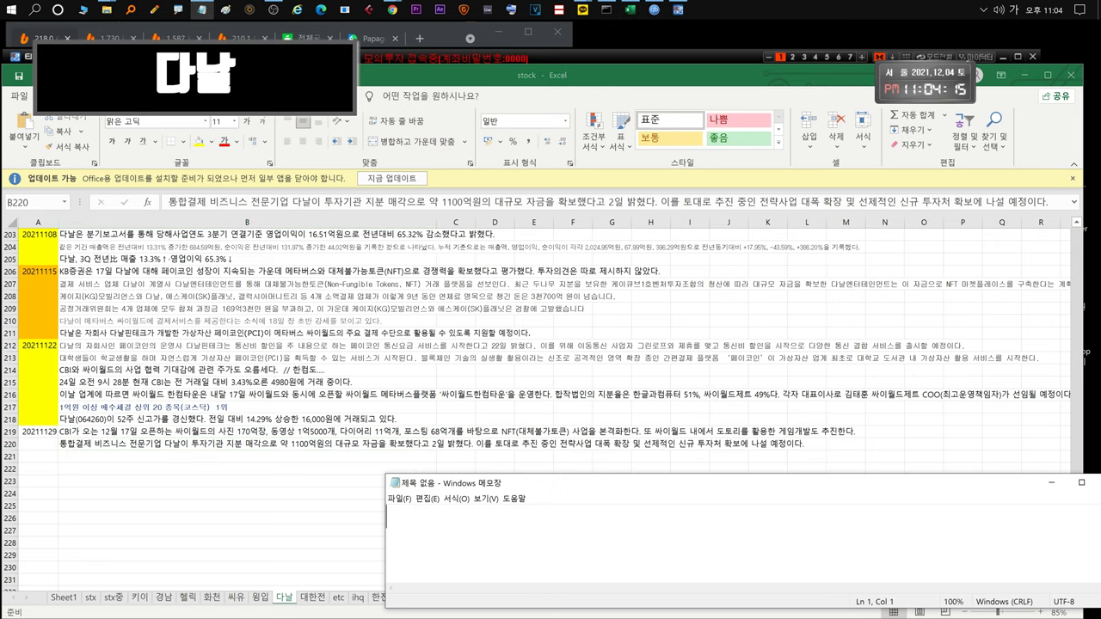
Return to the watchlist, write a note starting "코인이..... 비트코인빠지면서 토요일", and clear it.
type("코인이")
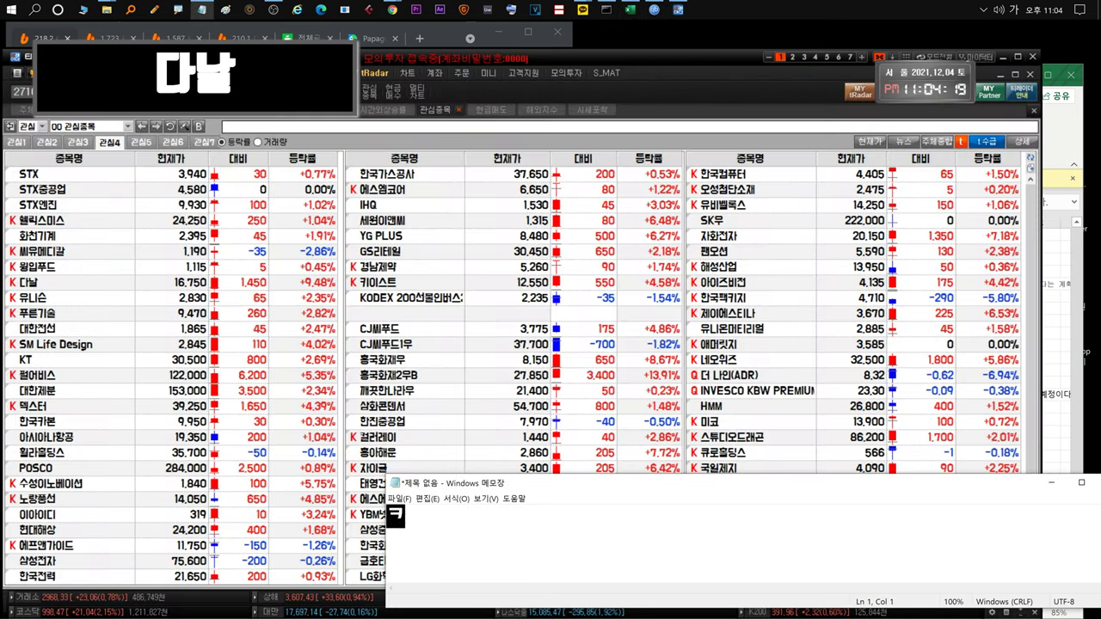
type("..... 비트코인빠지면서 토요일 급락나임")
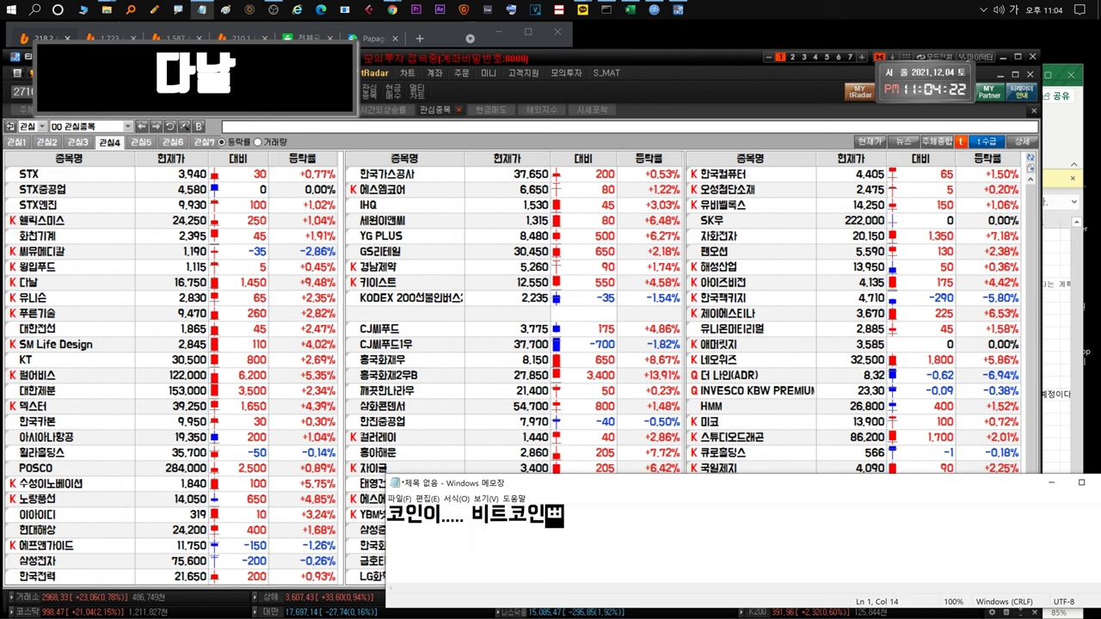
type("는데!!~~~")
key("ctrl+a")
key("BackSpace")
Write the note "월요일 장시작되면 다날 올라갈분위기라 같이 올라갈것같아요" and clear it.
type("월요일 ")
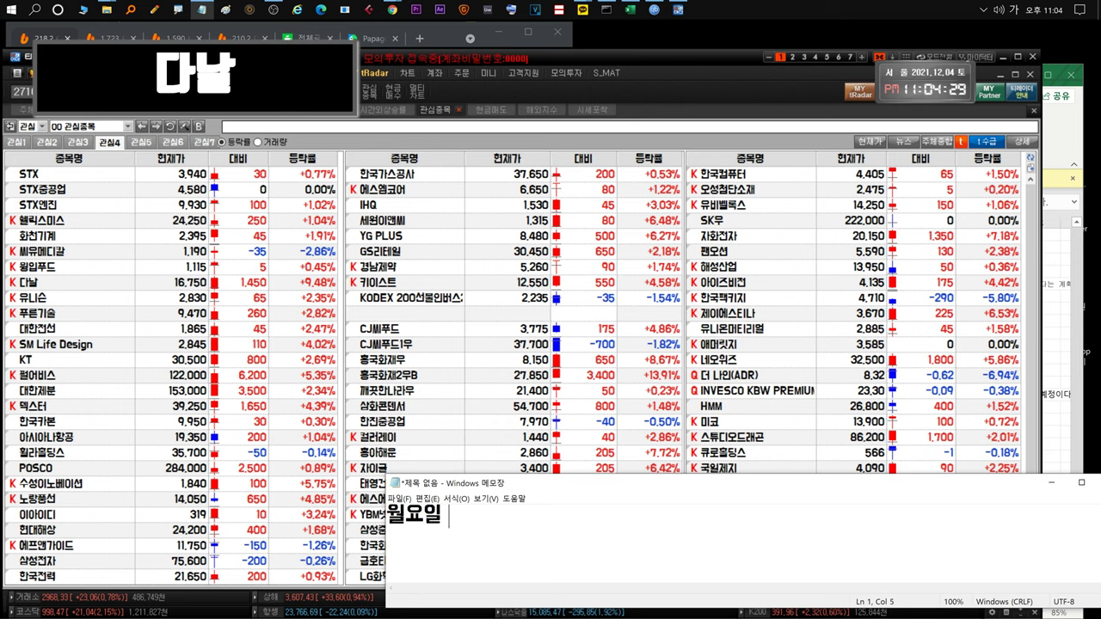
type("장시작ㄷ되면 다날 올라갈분위")
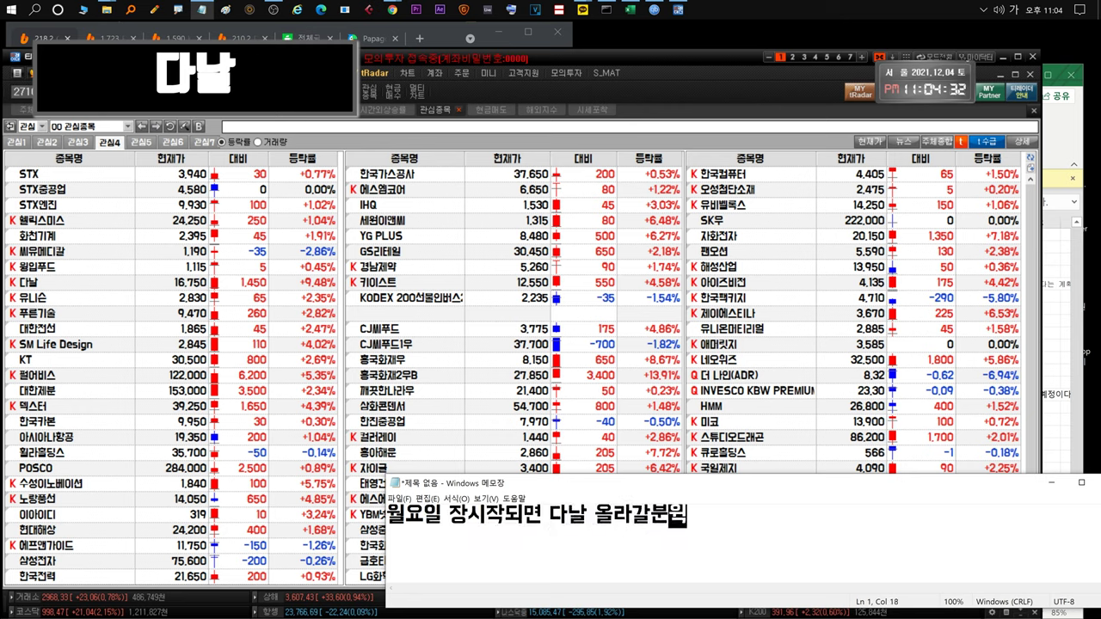
type("기라 같이 올라갈것같아요")
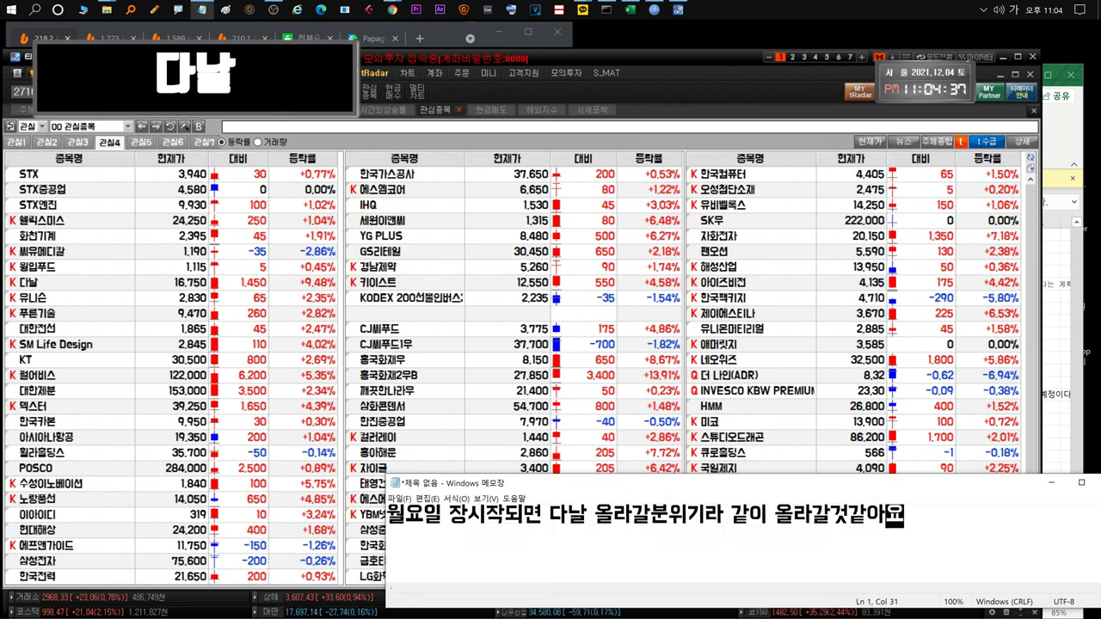
key("ctrl+a")
key("BackSpace")
Write a note starting "일단 살수있는만큼" and ending "코인 사놨습니다.", and clear it.
type("일단 살수있는만큼으")
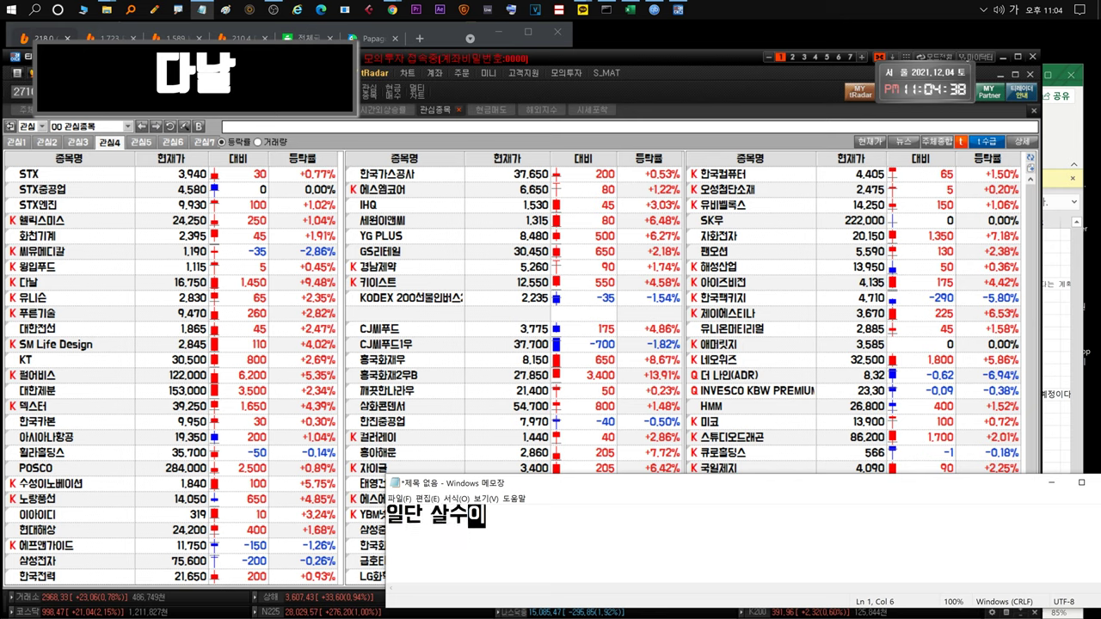
type(" 코인 사놨습니다.")
key("ctrl+a")
Write the note "다날은 굳이 건드리진않고 매도준비중입니다" and clear it.
type("다랍")
type("은 굳이 건드리진않")
type("고 매도준비중입니다")
key("ctrl+a")
key("BackSpace")
Write the note "매도....가격은 상황봐서~~ 저도 감이 안옵니다." and clear it.
type("매도....가격은 ")
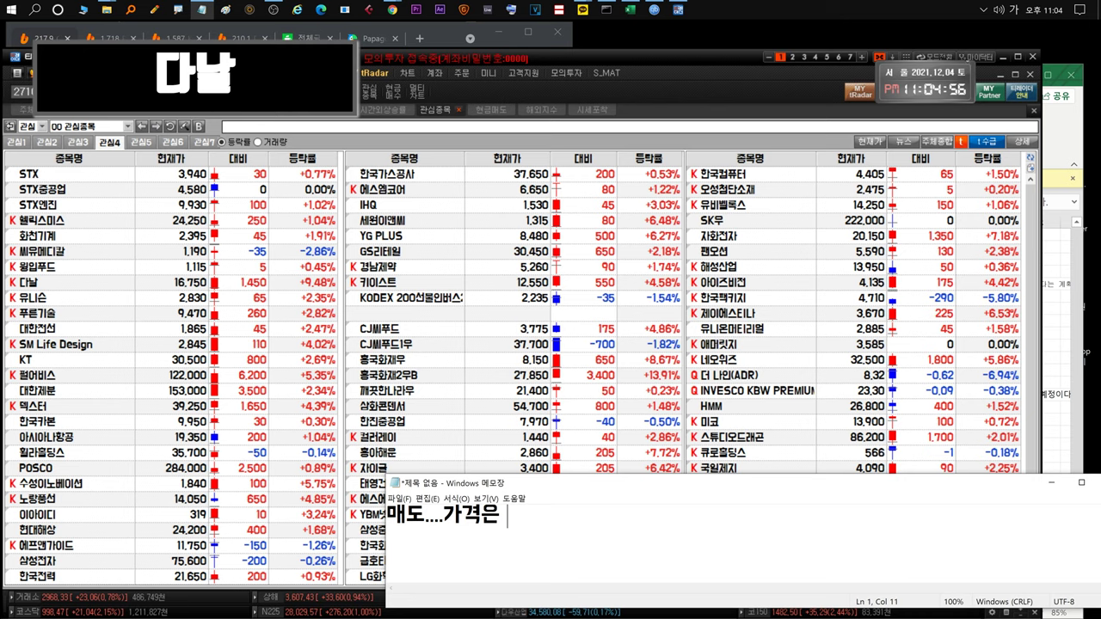
type("상황봐서~~ ")
type("저도 감이 안옵니다.")
key("ctrl+a")
key("BackSpace")
Write the note "10만원까지.. 운좋으면 갈수도있고!" and clear it.
type("10만우원까지.. 운좋으면 갈수도있고!")
key("ctrl+a")
key("BackSpace")
Open the 다날 chart from the watchlist and narrow it to the most recent weeks.
left_click(105, 287)
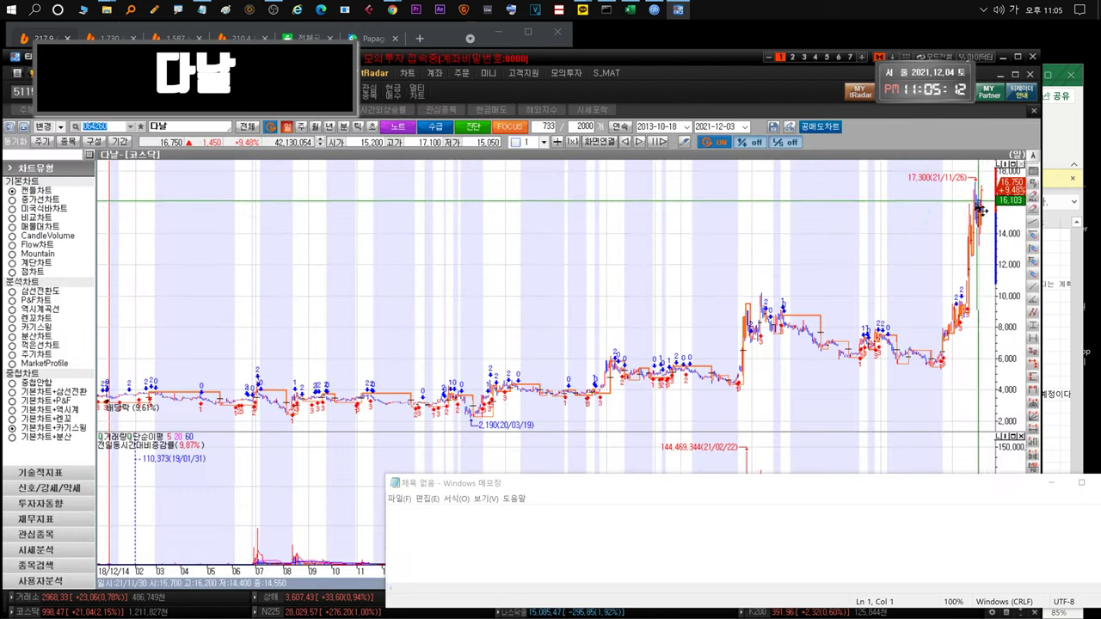
left_click_drag(993, 180, 949, 220)
Write the two-line note "금 시외 17000원이어서 전고점 월요일 한번찍고....." and "내려올지 그냥 올라갈지는 세력맘!!!", and clear it.
left_click(388, 514)
type("금 시외 17000")
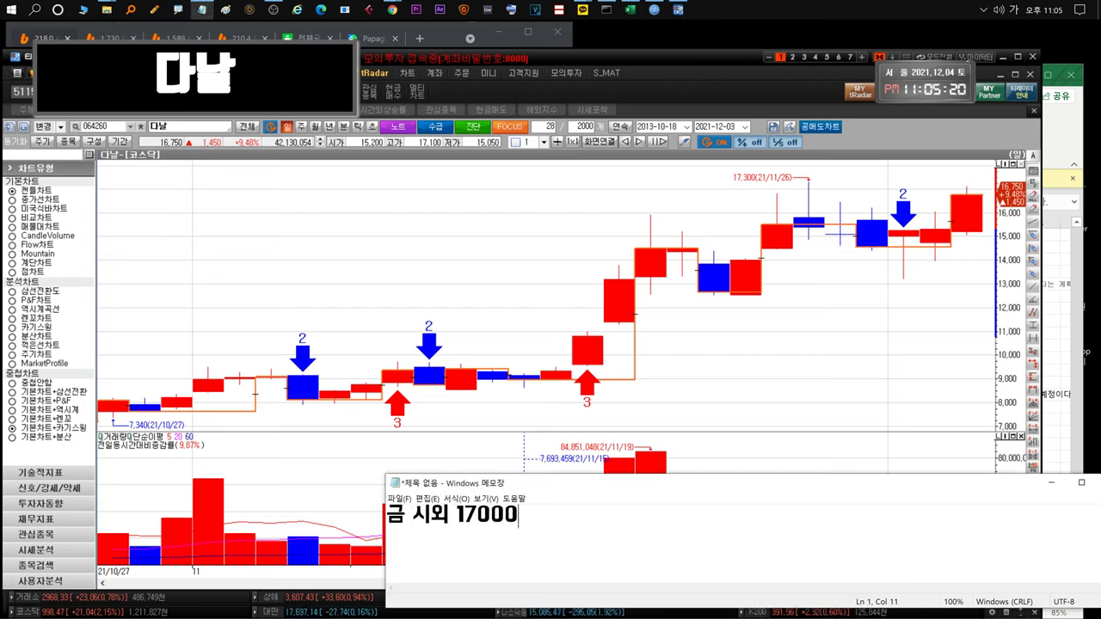
type("원이어서 전고점")
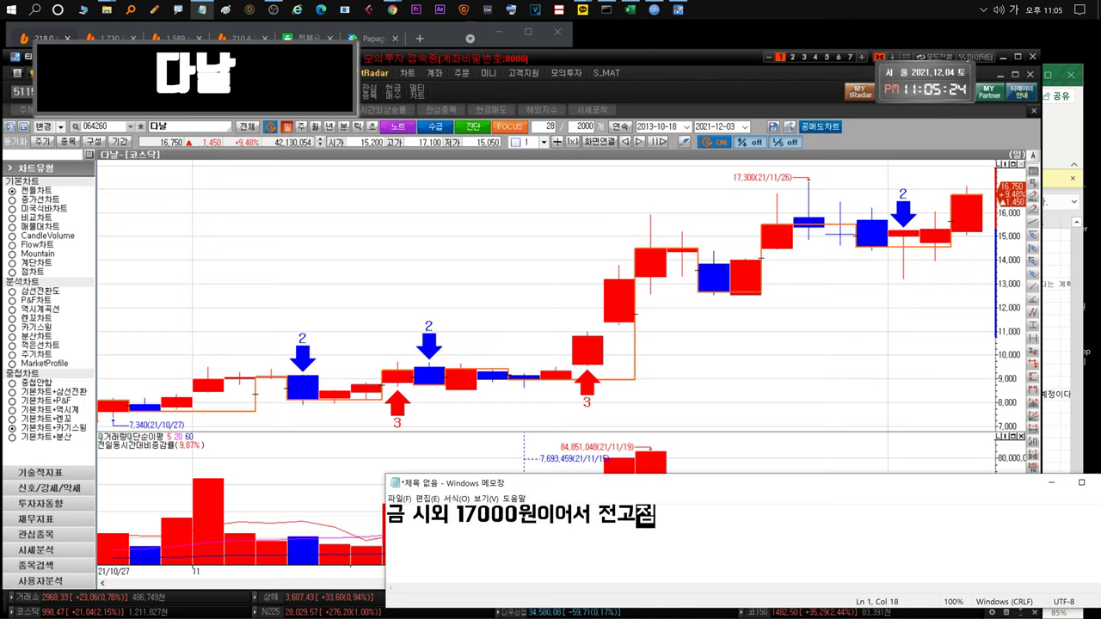
type(" 월요일 한번찍고.....")
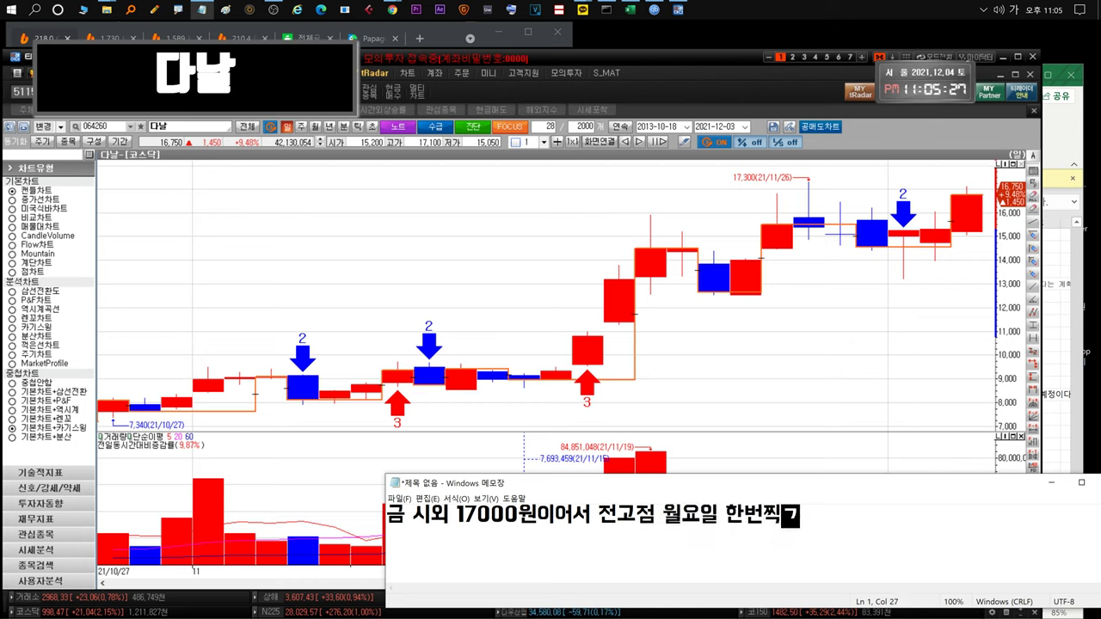
key("Return")
type("내려올지")
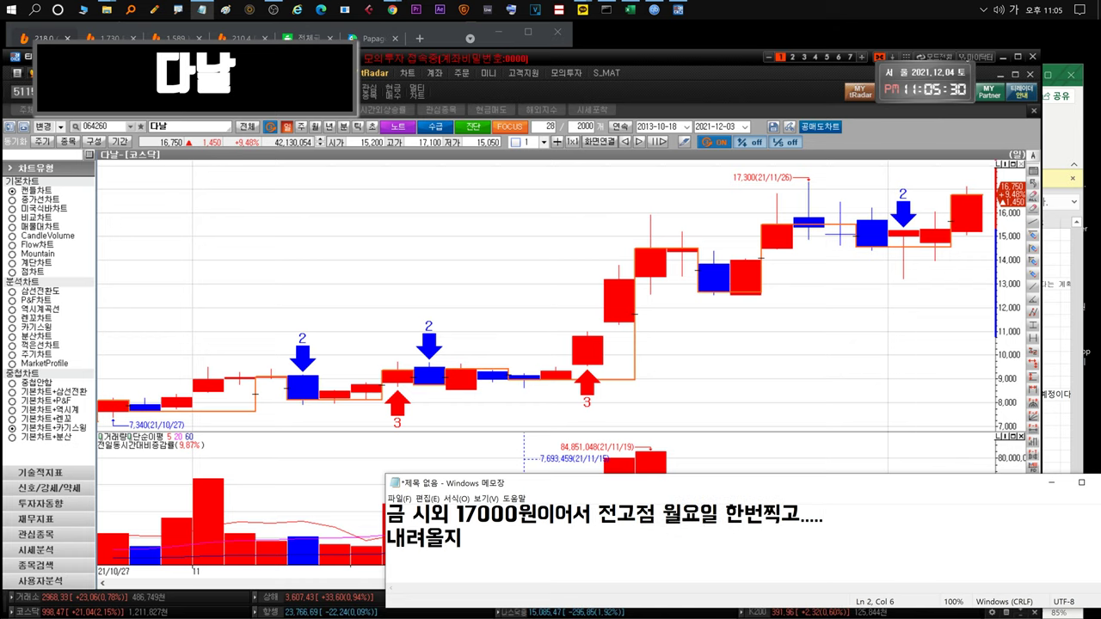
type(" 그냥 올라갈지는 세력맘!!!")
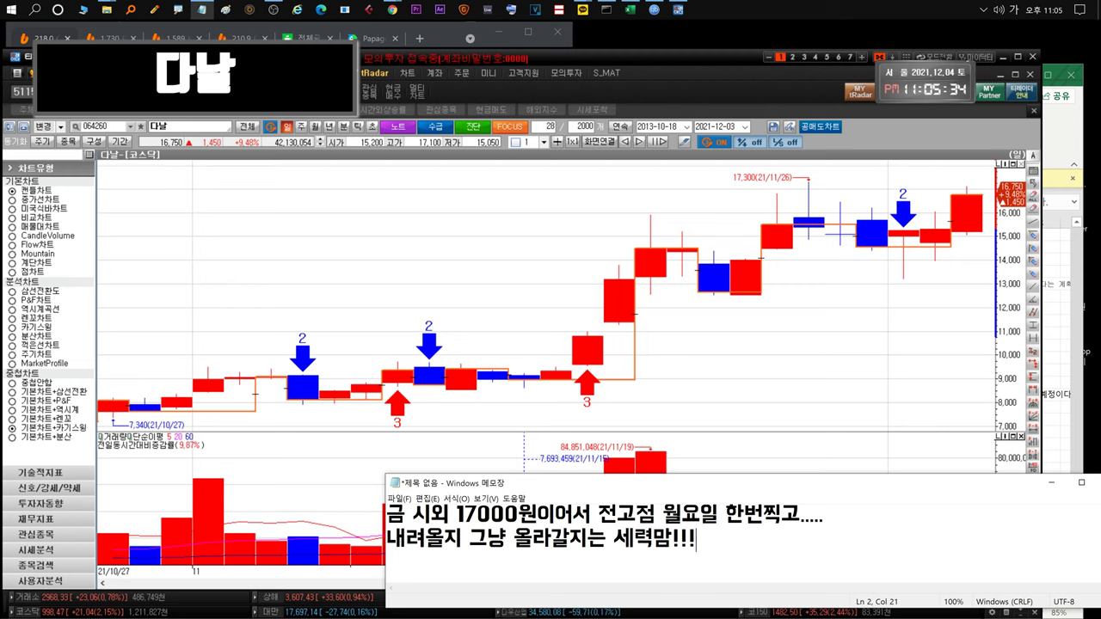
key("ctrl+a")
key("Delete")
Write the note "기분좋습니다. 아마 첨으로 텐배거 베? .. 10배 나오는종목 될것같네요" and clear it.
type("기분좋습니다.")
type("  아마 첩")
type("으로 텐베거")
key("BackSpace")
key("BackSpace")
key("BackSpace")
type("배거 ")
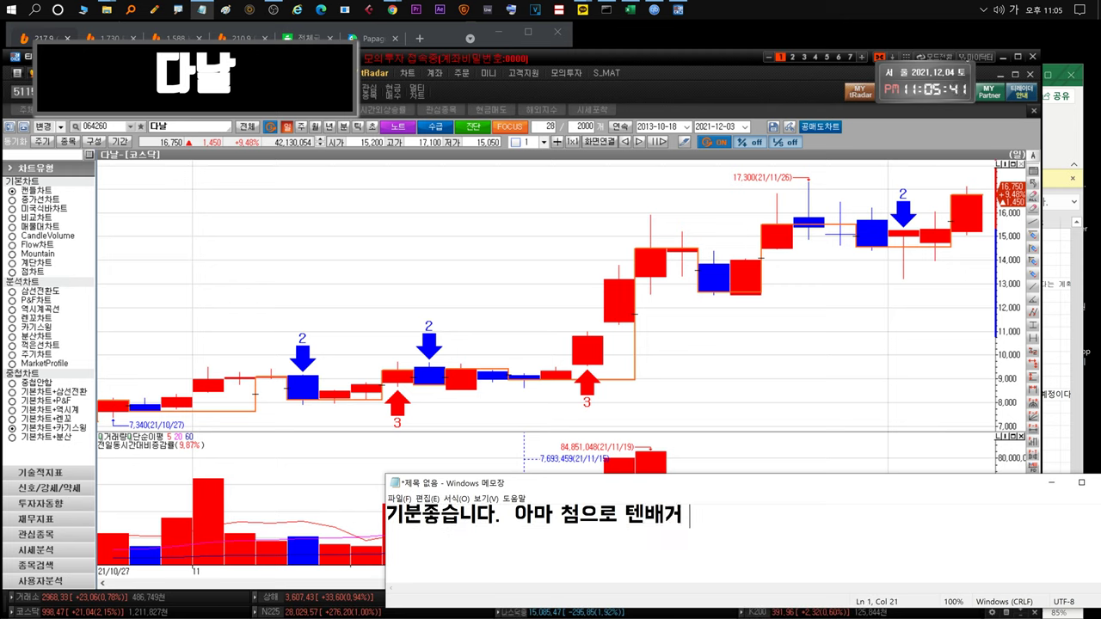
type("베? .. 10배")
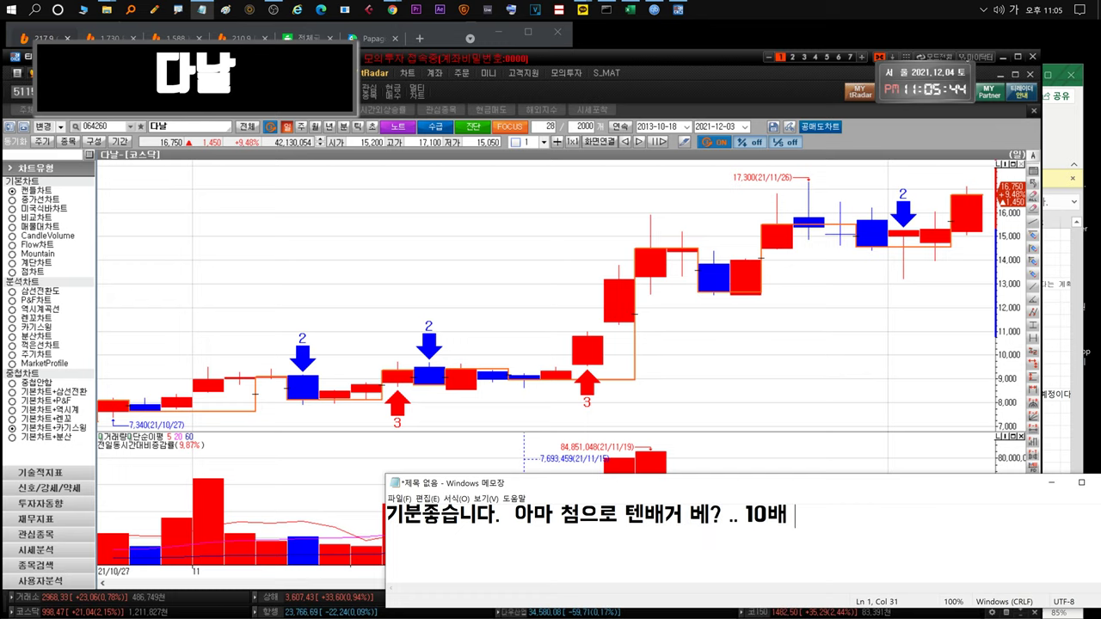
type(" 나오는종목 될것같네요")
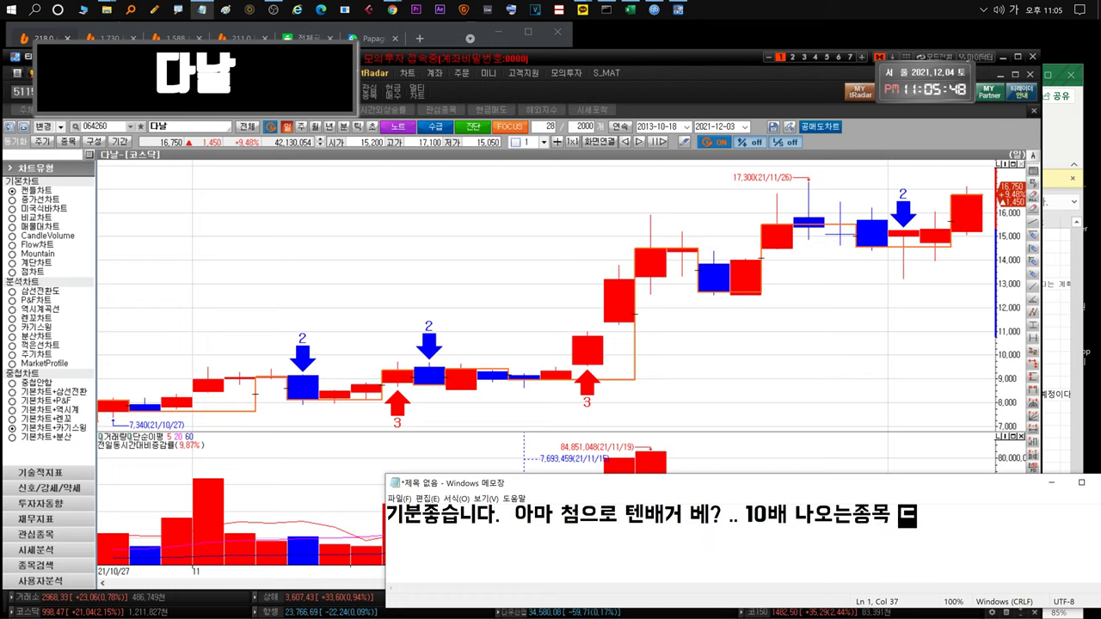
key("ctrl+a")
key("BackSpace")
Return to the watchlist, select 유니슨 and start the note with "유니슨......".
left_click(757, 361)
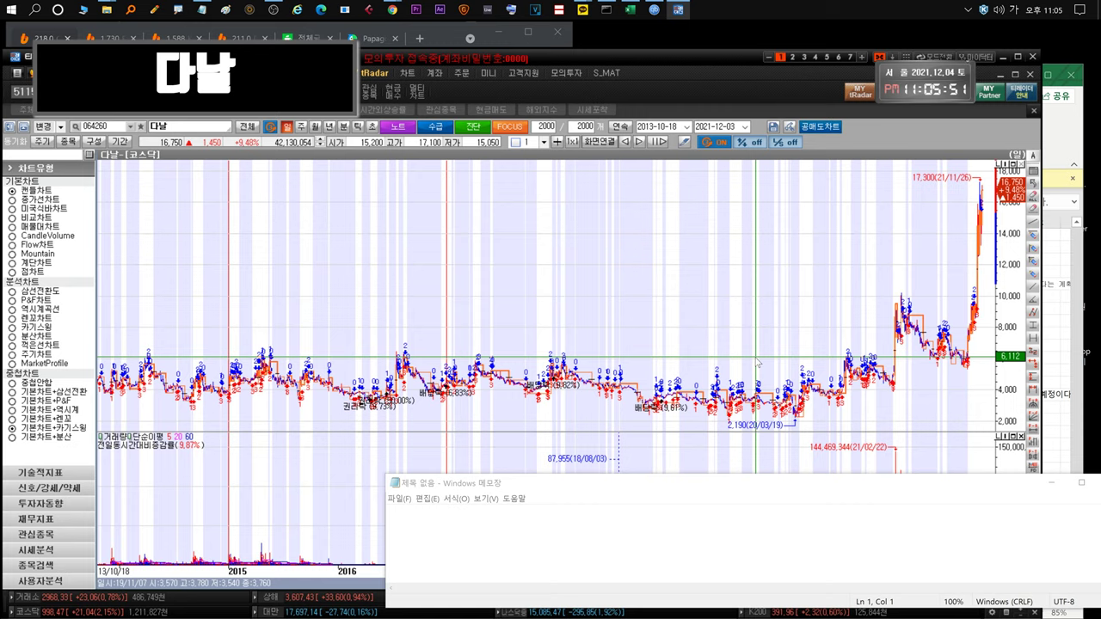
key("Escape")
left_click(57, 298)
left_click(543, 520)
type("유니슨")
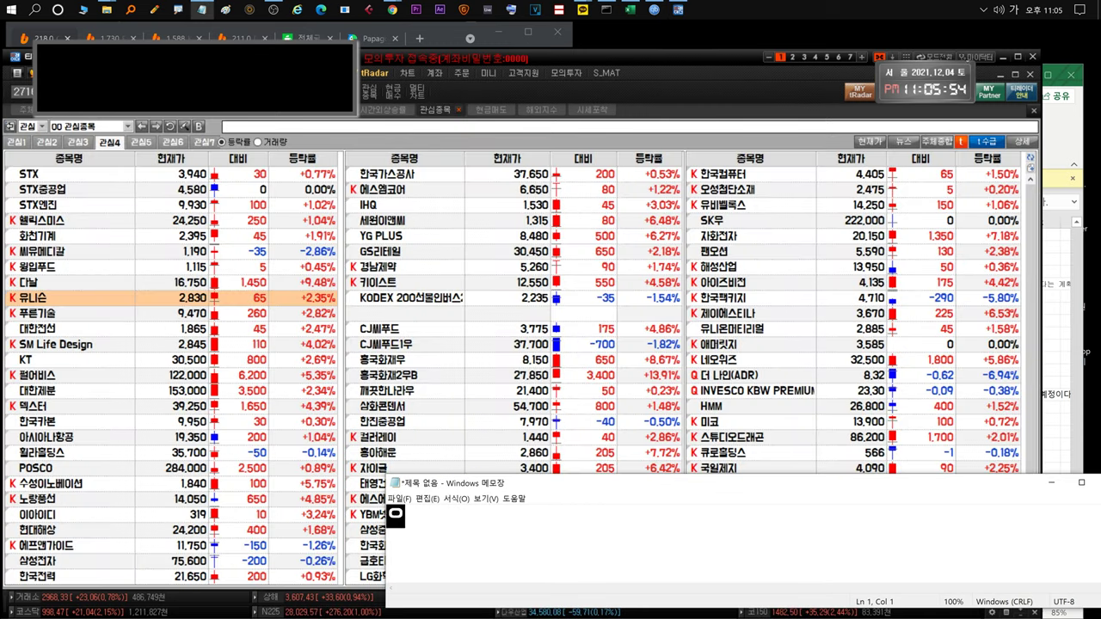
type("......")
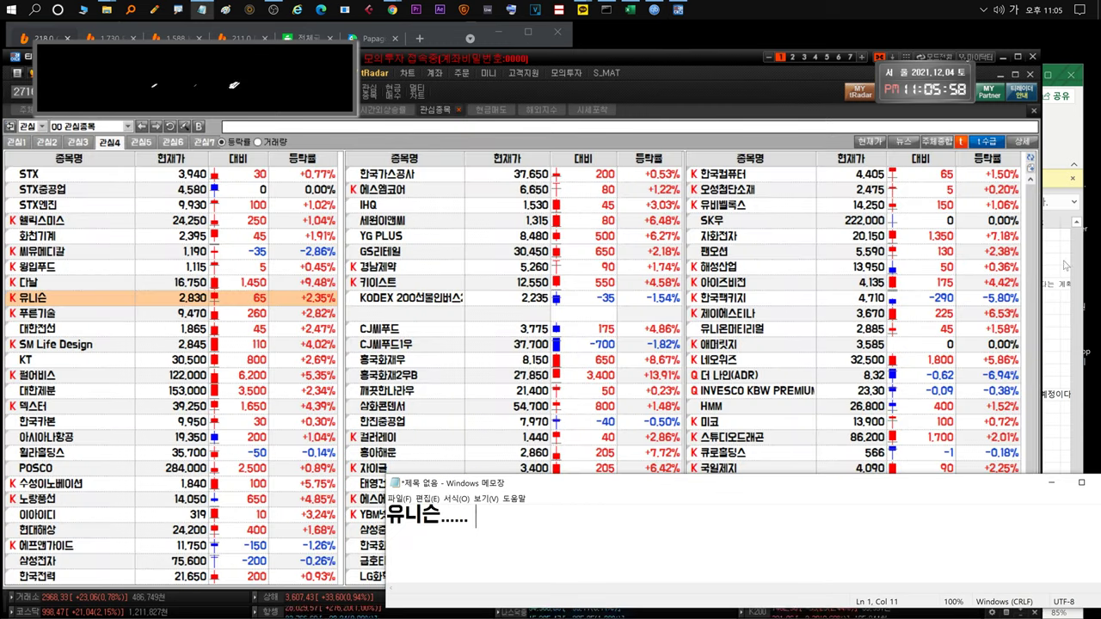
Open the 유니슨 chart from the watchlist and narrow it to the 2021 price history.
left_click(68, 298)
double_click(68, 299)
left_click_drag(886, 307, 985, 379)
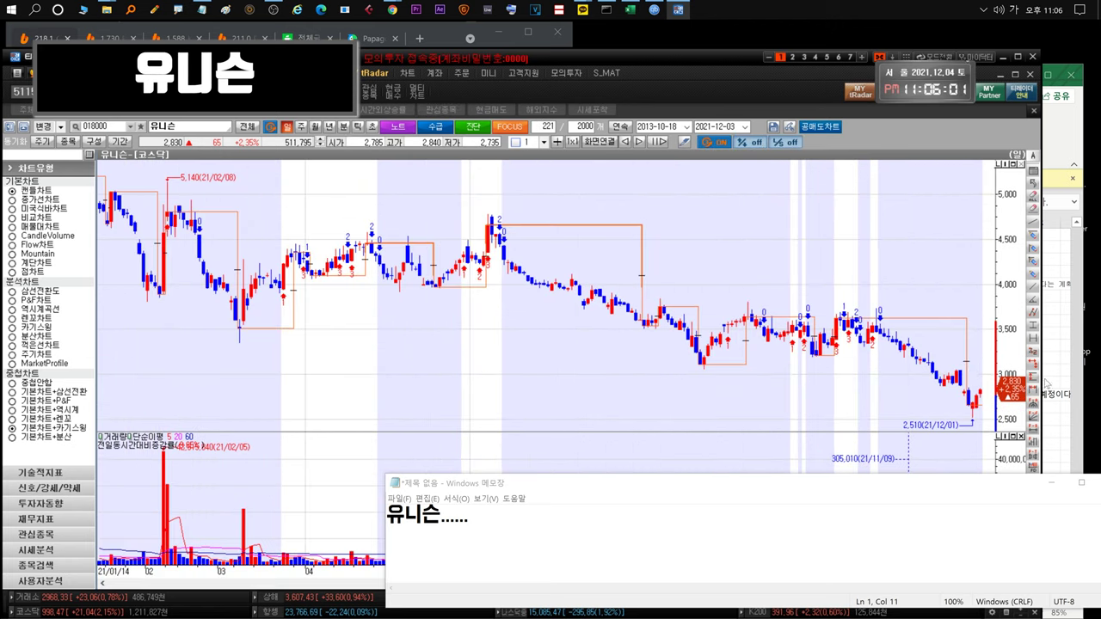
Extend the 유니슨 note with "코로나로 빠진거라 어떻게 할수가없고.." and a second line ending "더 흐름 봐야 알것같습니다", and clear it.
left_click(476, 516)
type("코로나로")
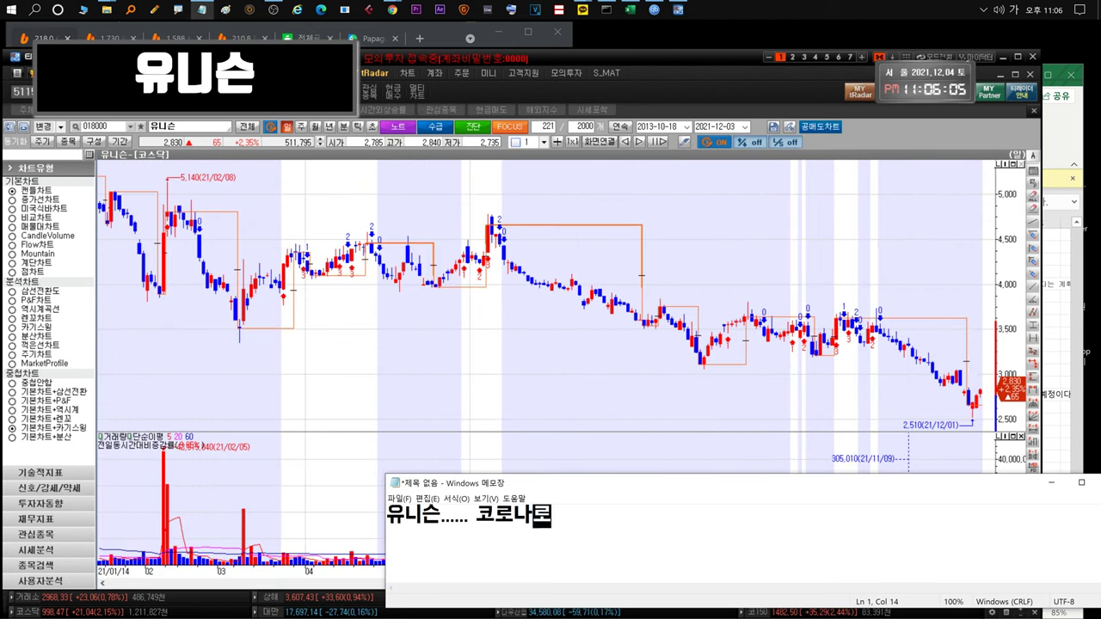
type(" 빠진거라 어떻게 할수가없")
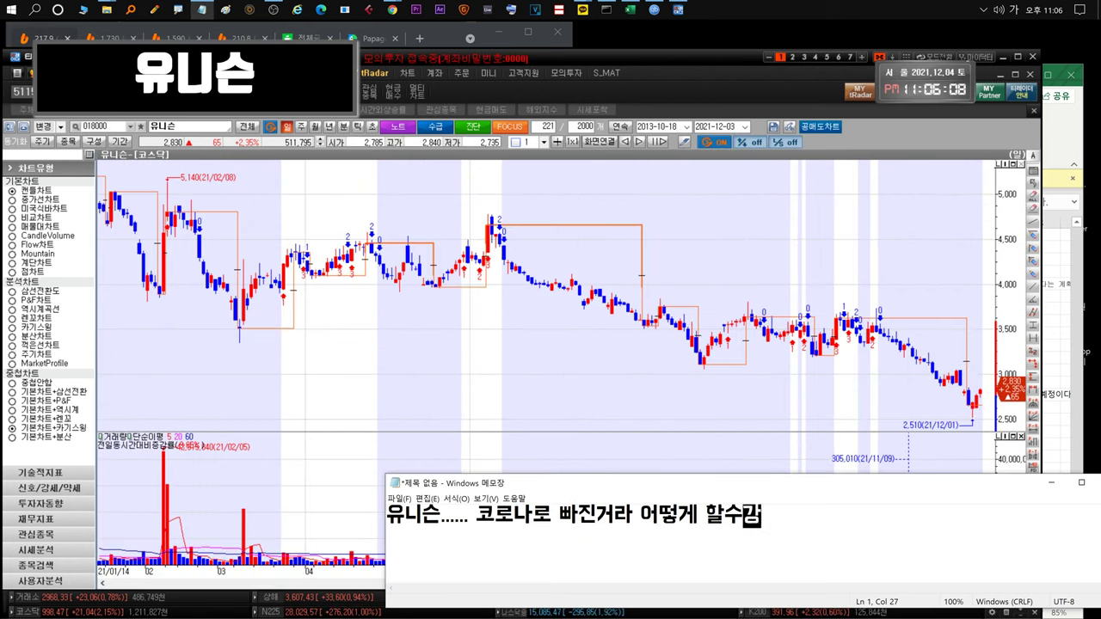
type("일단 씀")
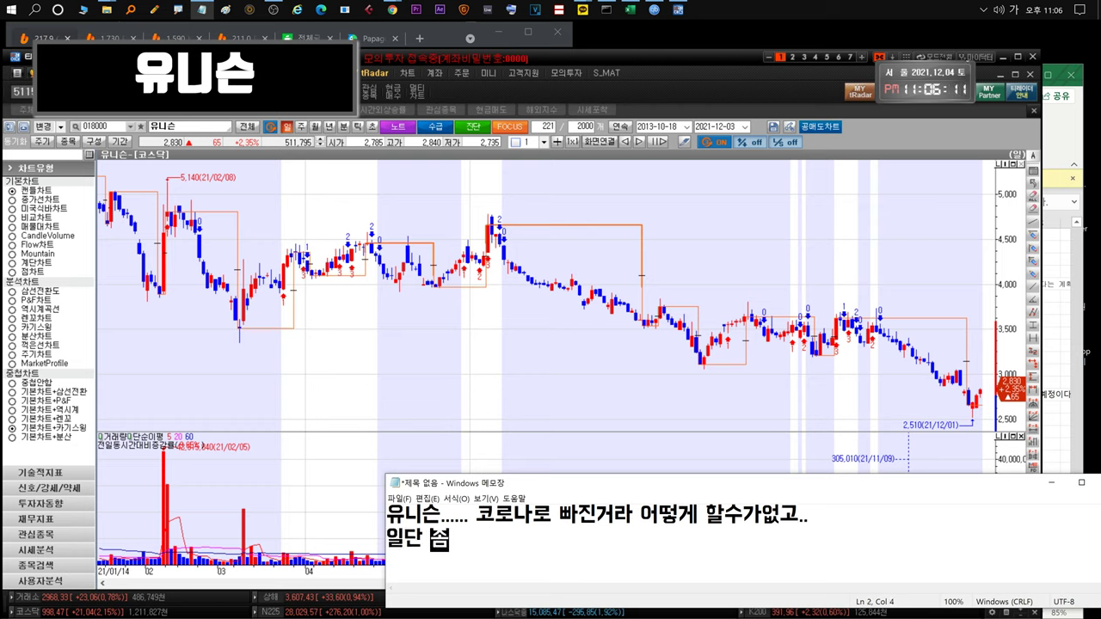
type(" 더 흐름 봐야 알것같습니다")
key("ctrl+a")
key("BackSpace")
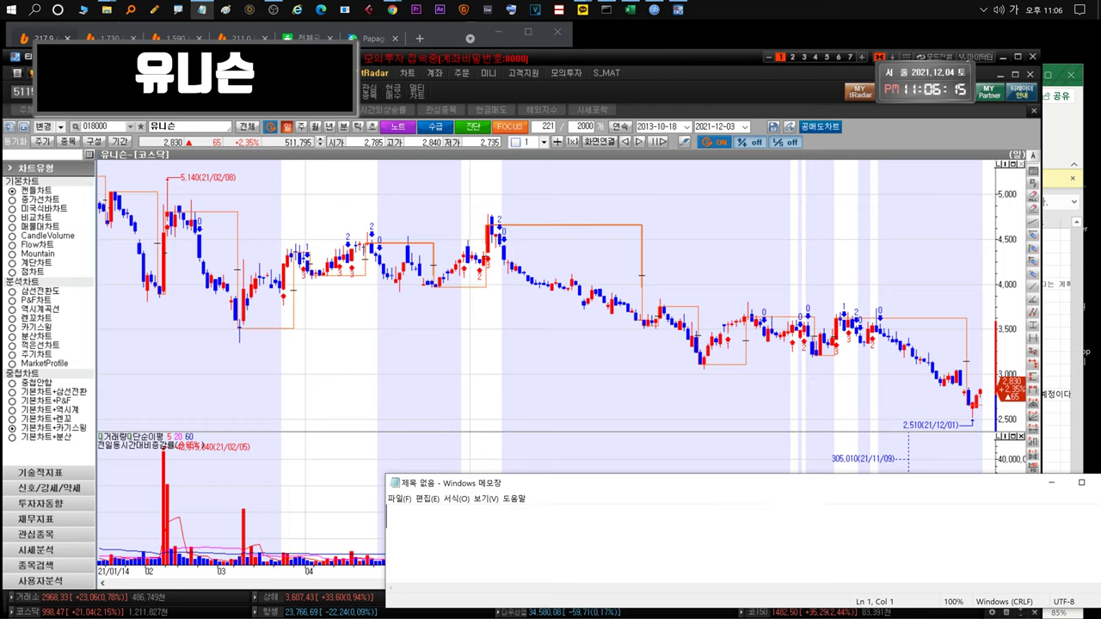
Write the note "금요일 미증시는 좀 빠졌는데... 다시 하락폭 나올수있어서 그냥 홀딩중이다..." and clear it.
type("금요일 미증시는 좀 ")
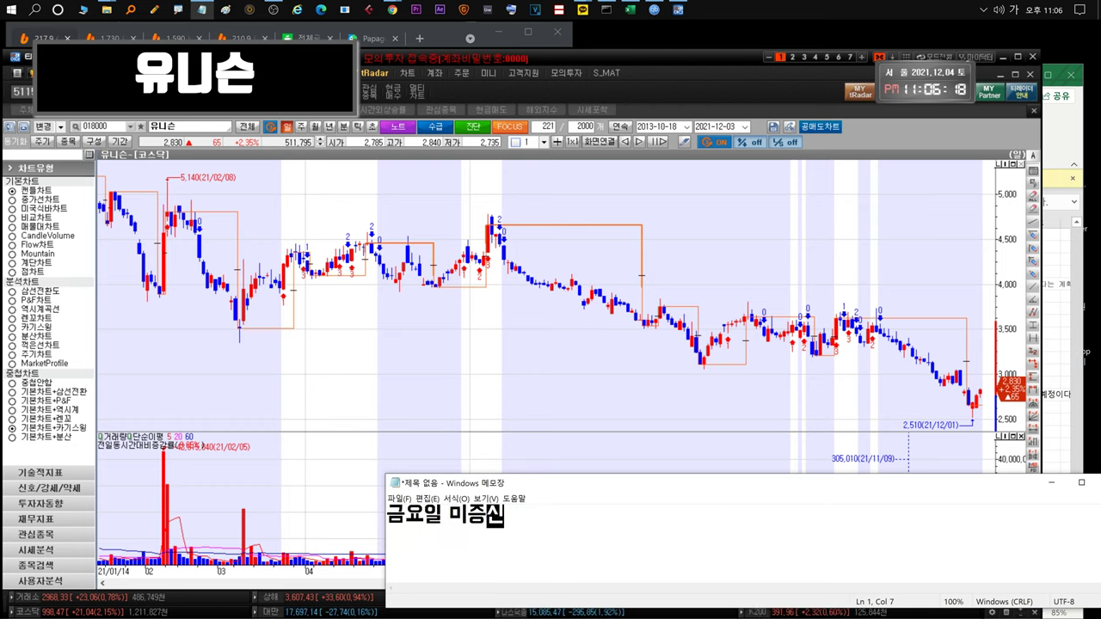
type("빠졌는데... 다시 하락폭 나올수있어서 그냥 홀딩중이다...")
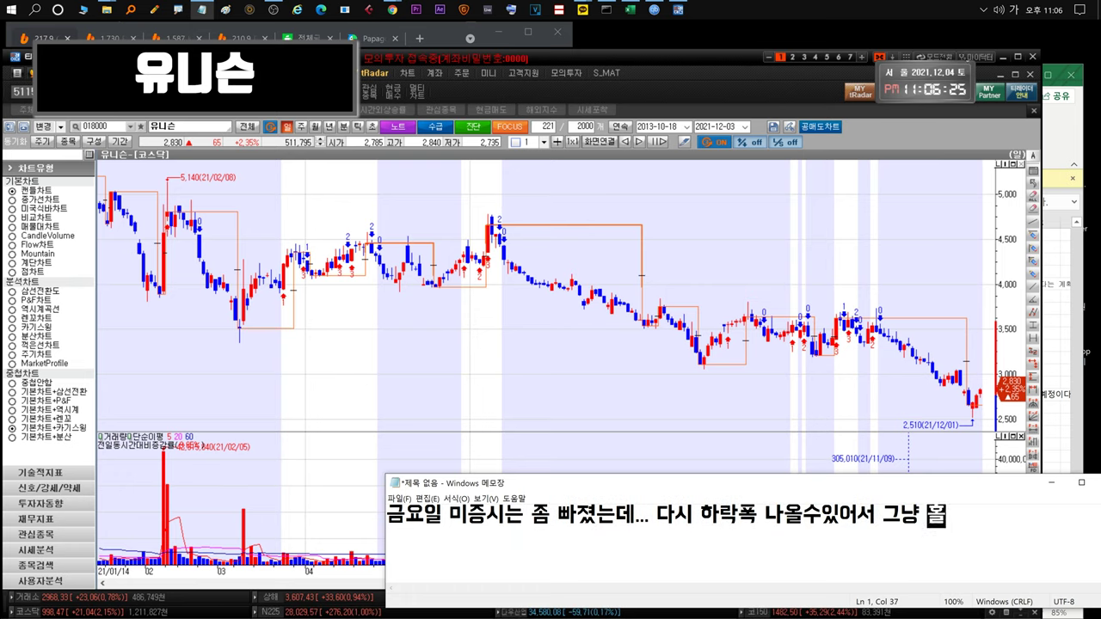
key("ctrl+a")
key("BackSpace")
Write the note "어차피 내년대선때 친환경이슈로해서 얘기 나올테니 내년...이나 내후년까지는", replace it with "제법 올라갈것으로 예상중." and clear it.
type("어차피 년대선때 친환경이")
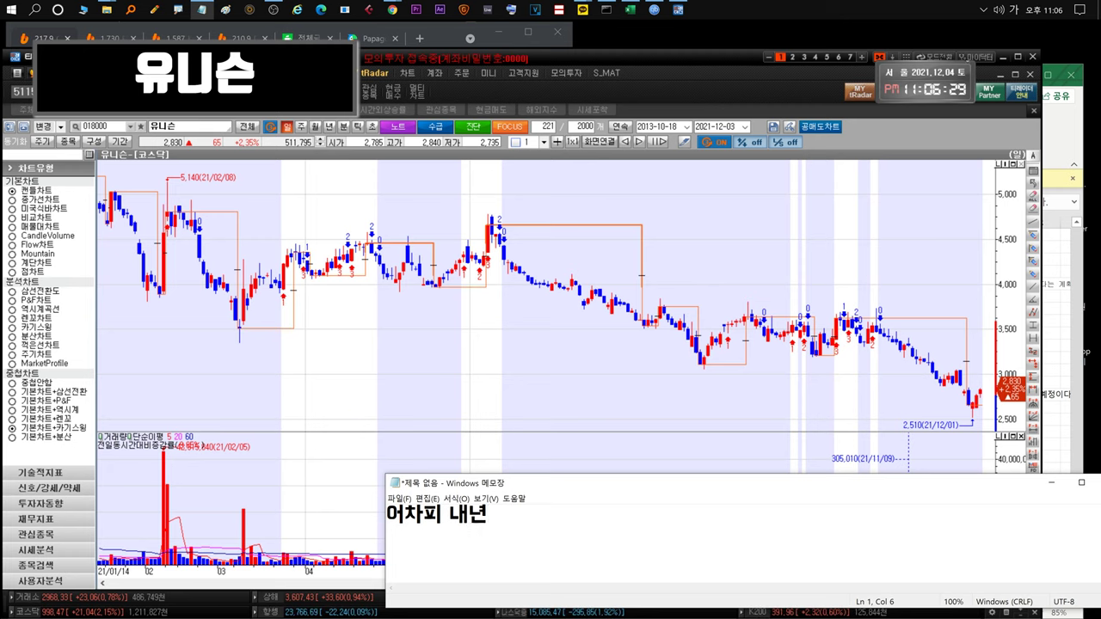
type("슈로햇서 얘기 나올테니")
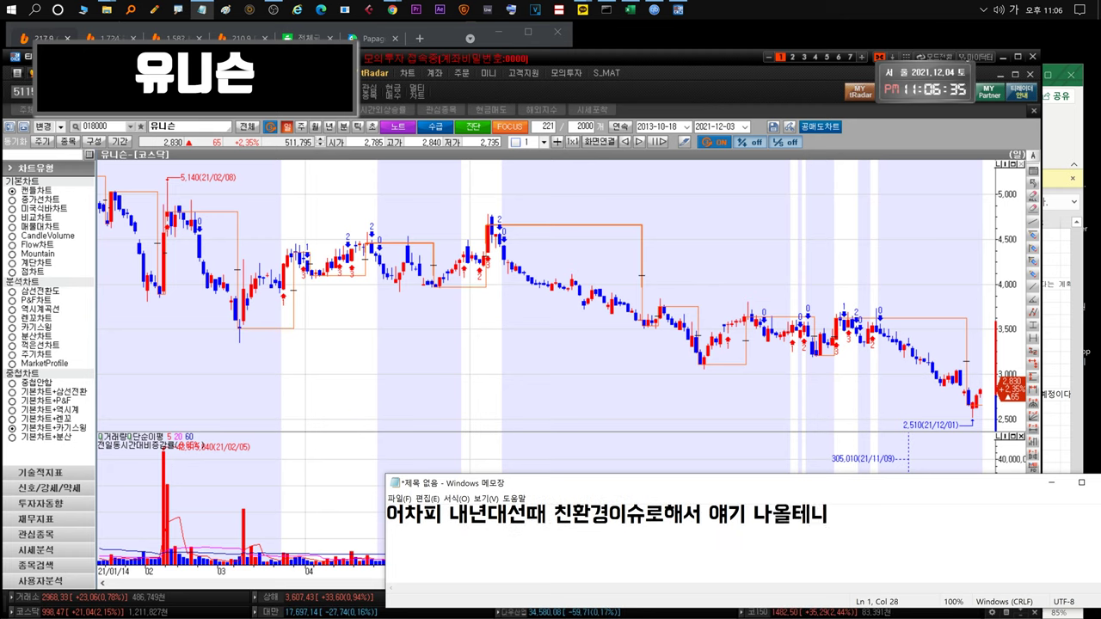
type(" 내년...이나 내후년까지는")
key("ctrl+a")
type("제법 올라갈것으로 예상중.")
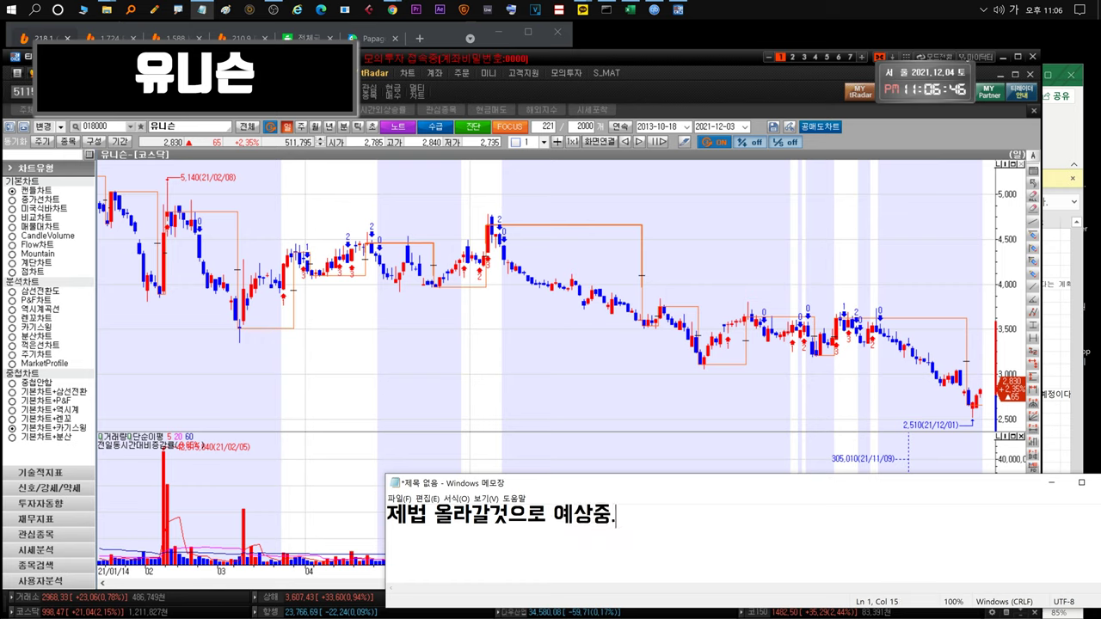
key("ctrl+a")
key("BackSpace")
Write the note "미국도 인프라확대중이니.... 유니슨과는 관계없겠지만 이슈를 같이 묻어갈수있긴합니다" and clear it.
type("미국도 읜")
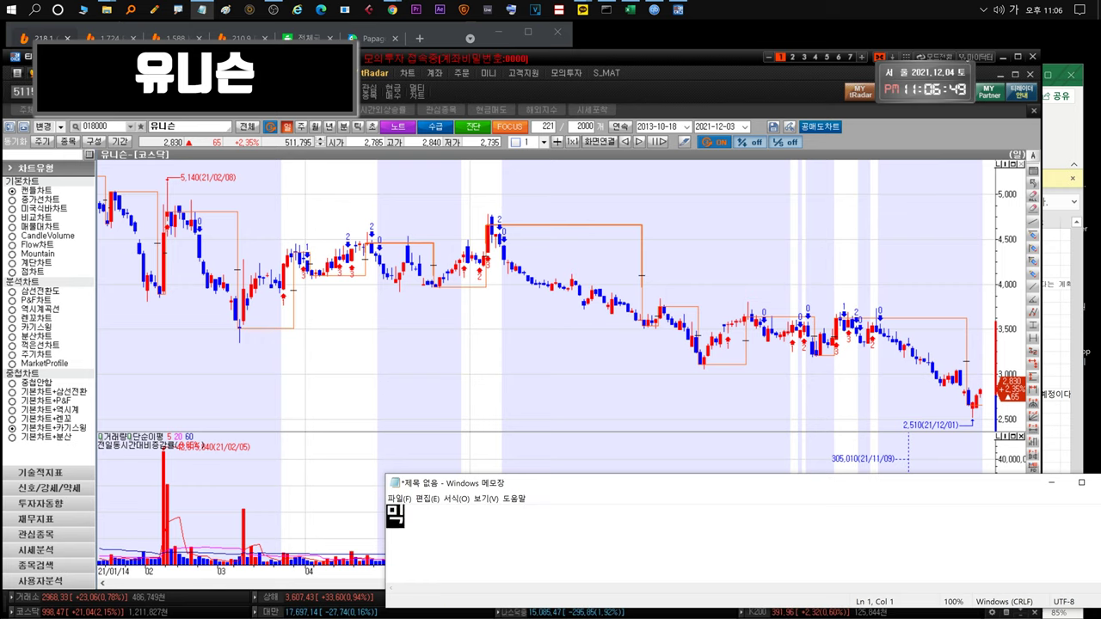
type("인프라확대중이니.... 유니슨과는 관계;")
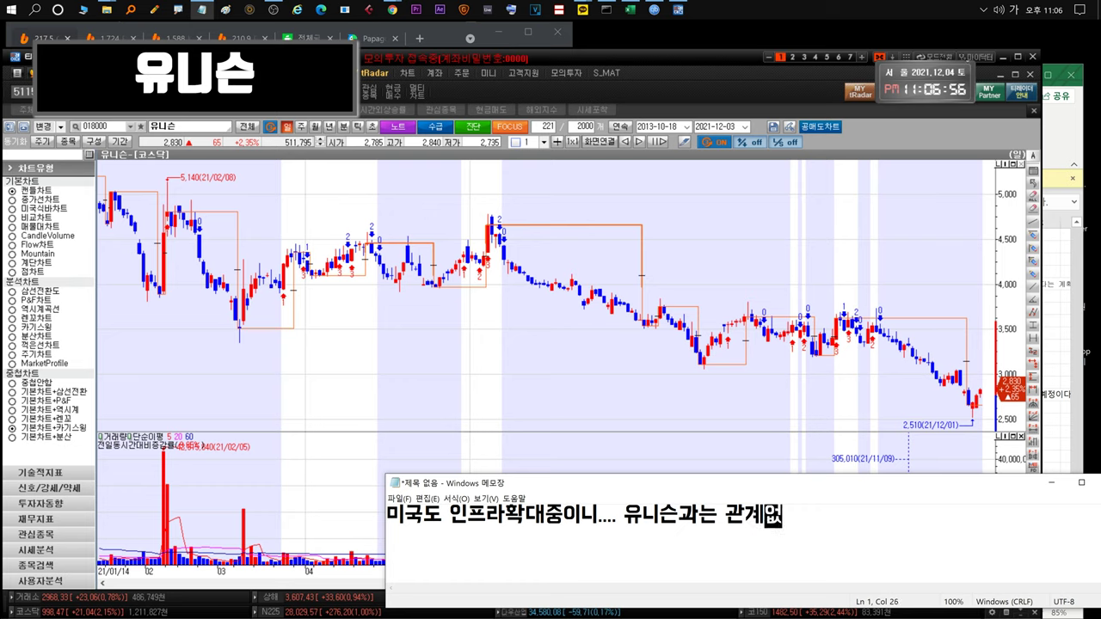
type("겠지만 이슈")
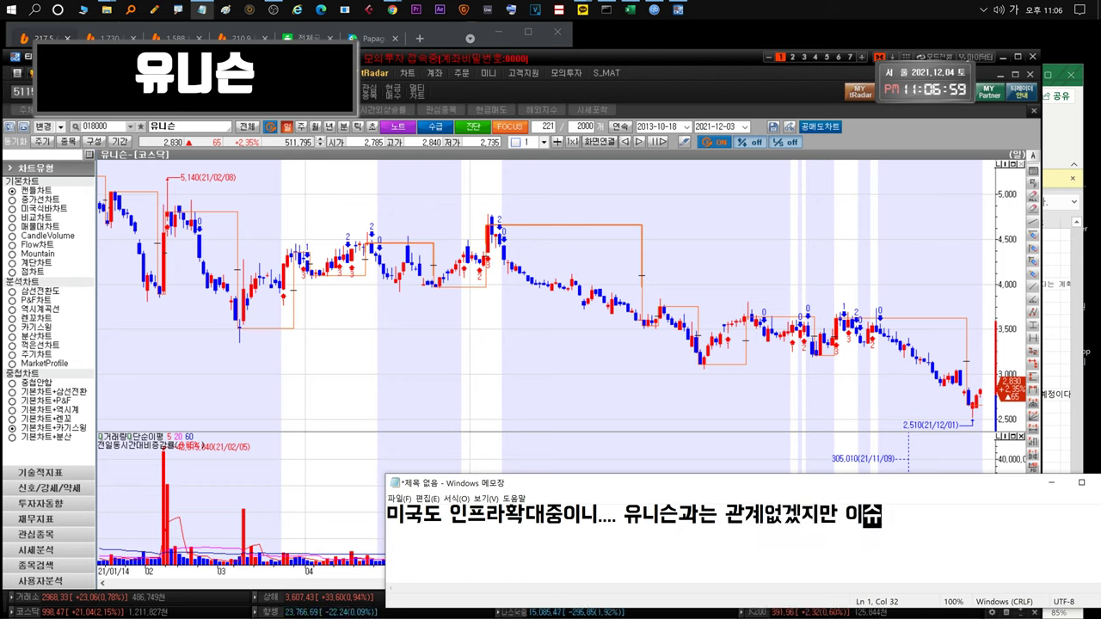
type("를 같이 묻어갈수있긴합니다")
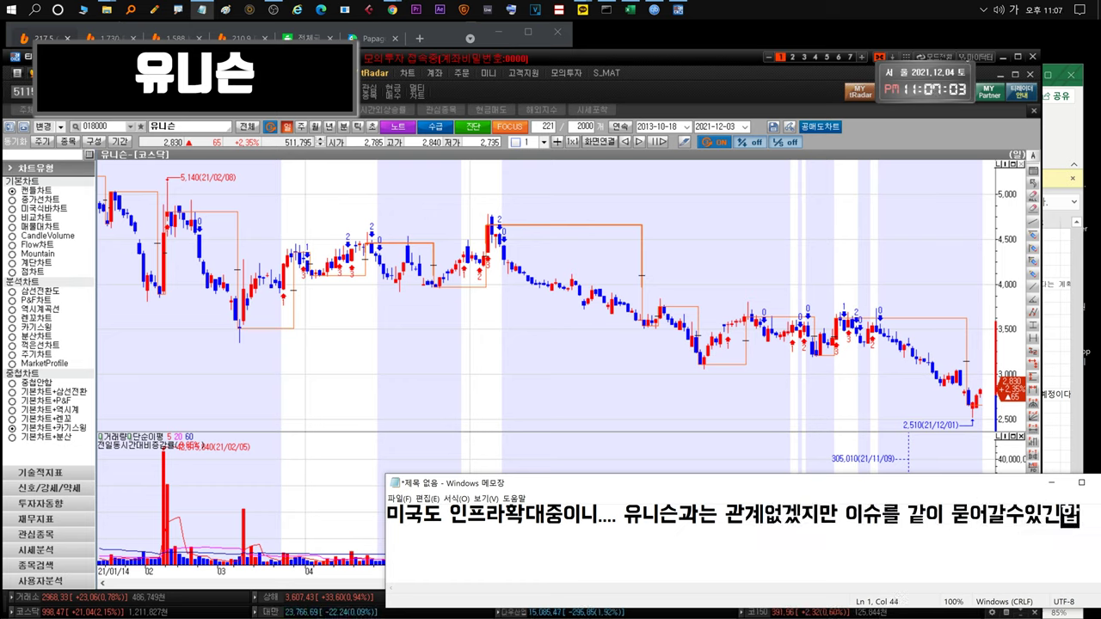
key("ctrl+a")
key("BackSpace")
Write the note "이단..... 코로나로 1,2,주는 더 지켜볼예정!" and clear it.
type("이단..... 코로나로 1,2,주는 더 지켜볼예정!")
key("ctrl+a")
key("BackSpace")
Open the 푸른기술 chart from the watchlist and narrow it to roughly the most recent year.
scroll(671, 467, "down", 5)
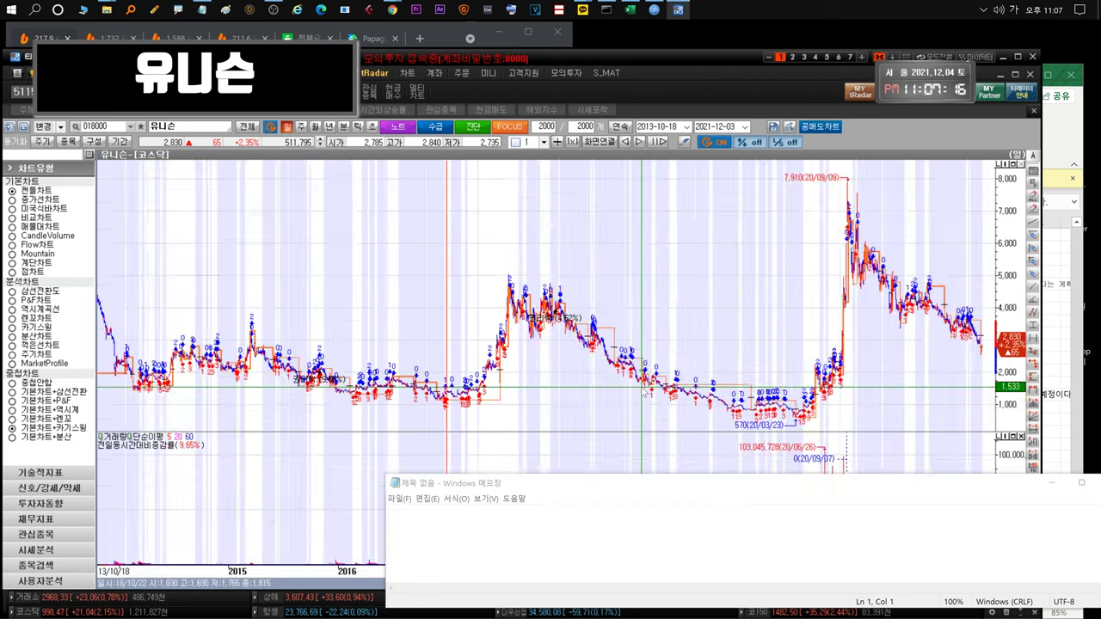
left_click(438, 110)
left_click(66, 313)
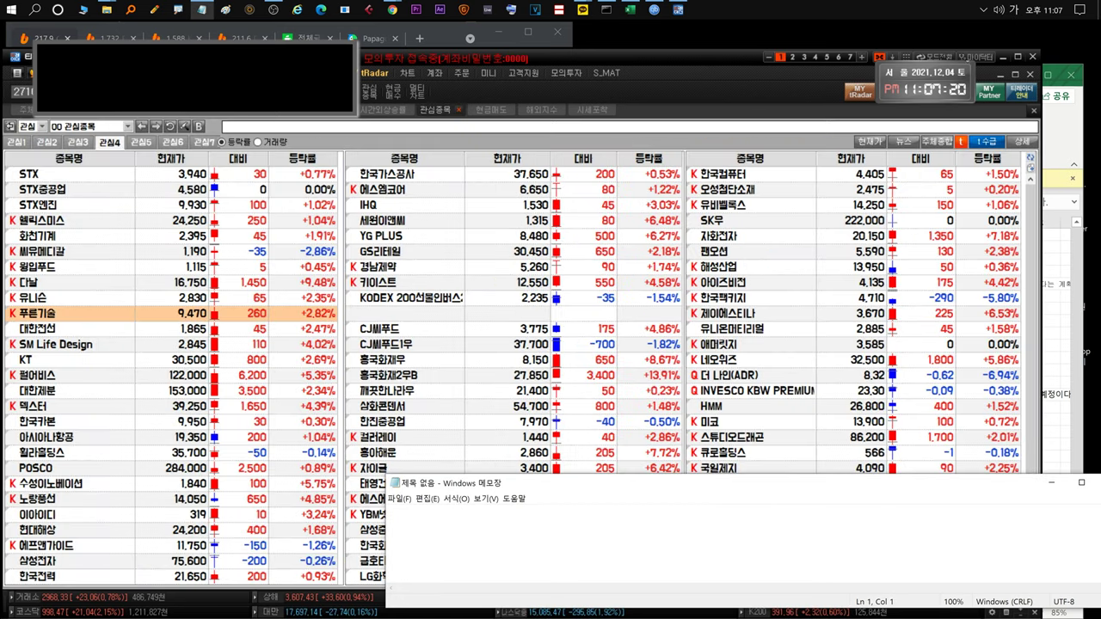
left_click(1079, 176)
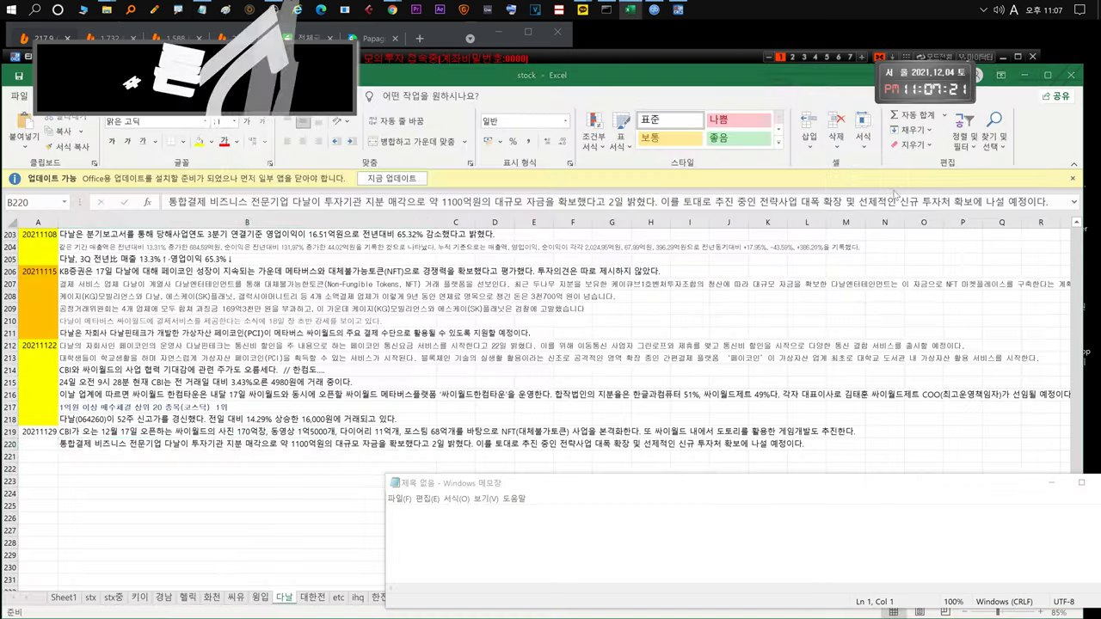
left_click(693, 55)
double_click(105, 315)
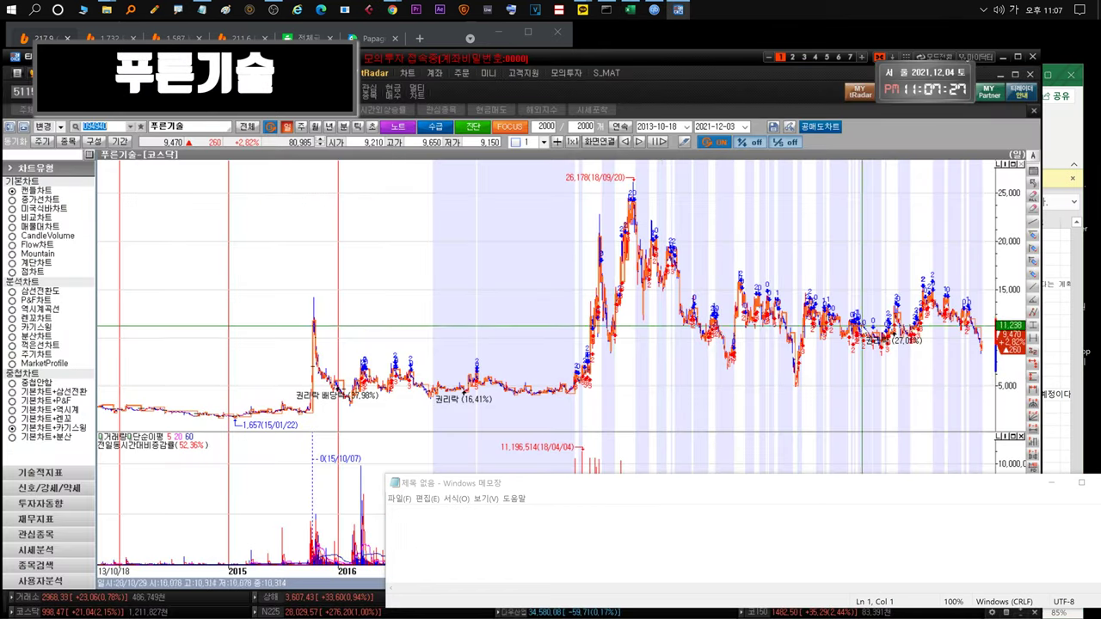
scroll(945, 403, "up", 5)
Write the note "푸른기술.. 중국에서 종전선언지지...뉴스 보고 추매좀했습니다" and clear it.
left_click(945, 525)
type("푸른기술.. 중국에서 종전선언")
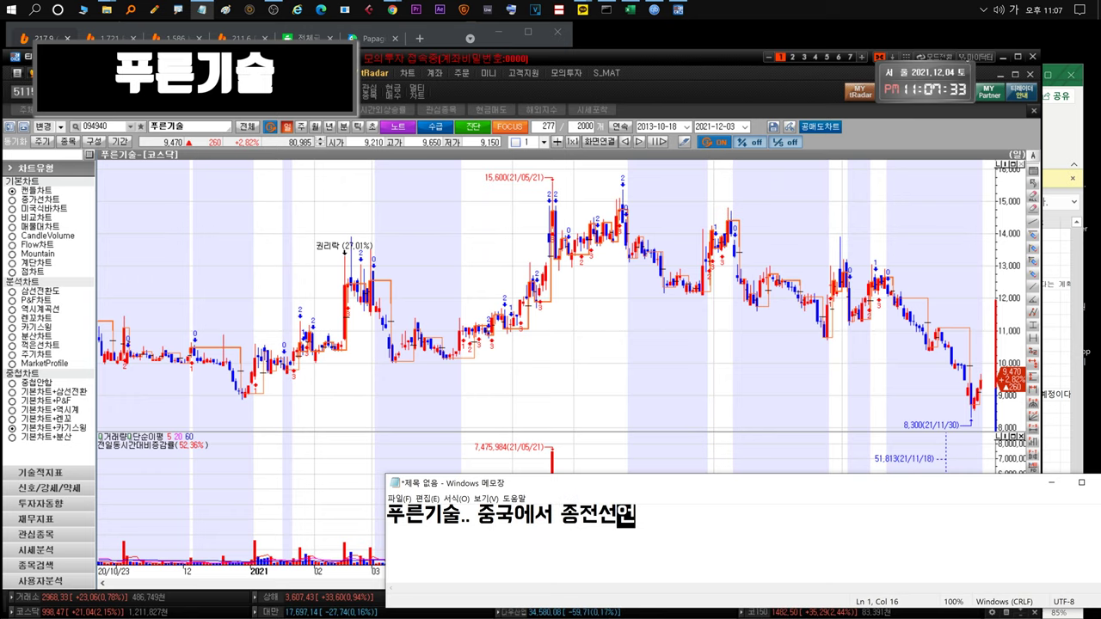
type("지지...뉴스 보고 추매")
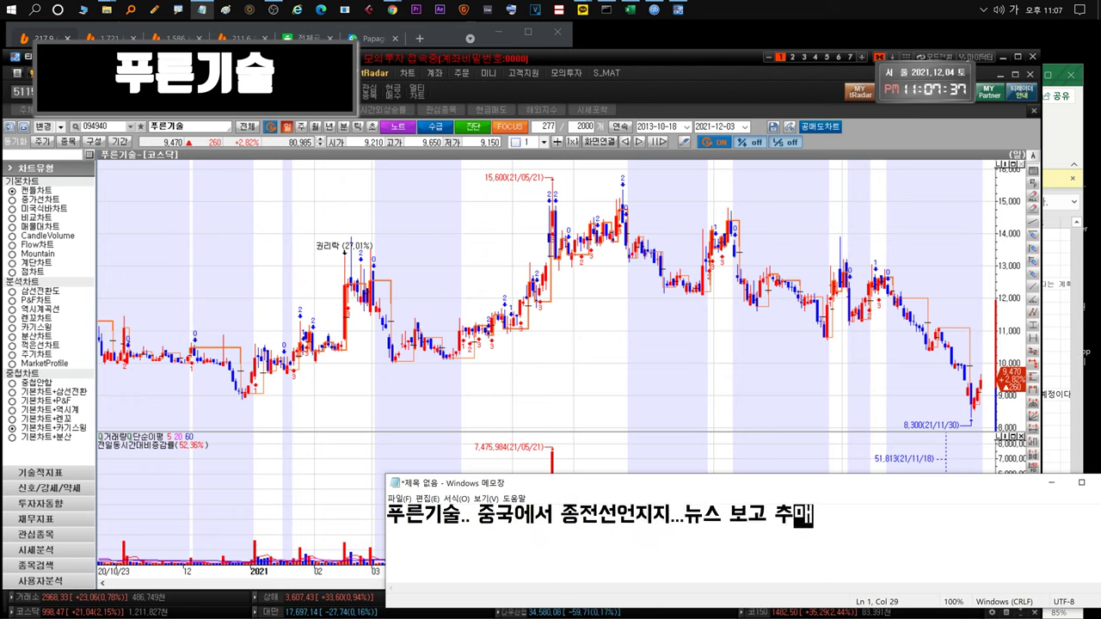
type("좀했습니다")
key("ctrl+a")
key("BackSpace")
Write the three-line note "평단 10031? 36?", "이정도까지왔습니다." and "9천원대가 좋긴한데", and clear it.
type("평단 ")
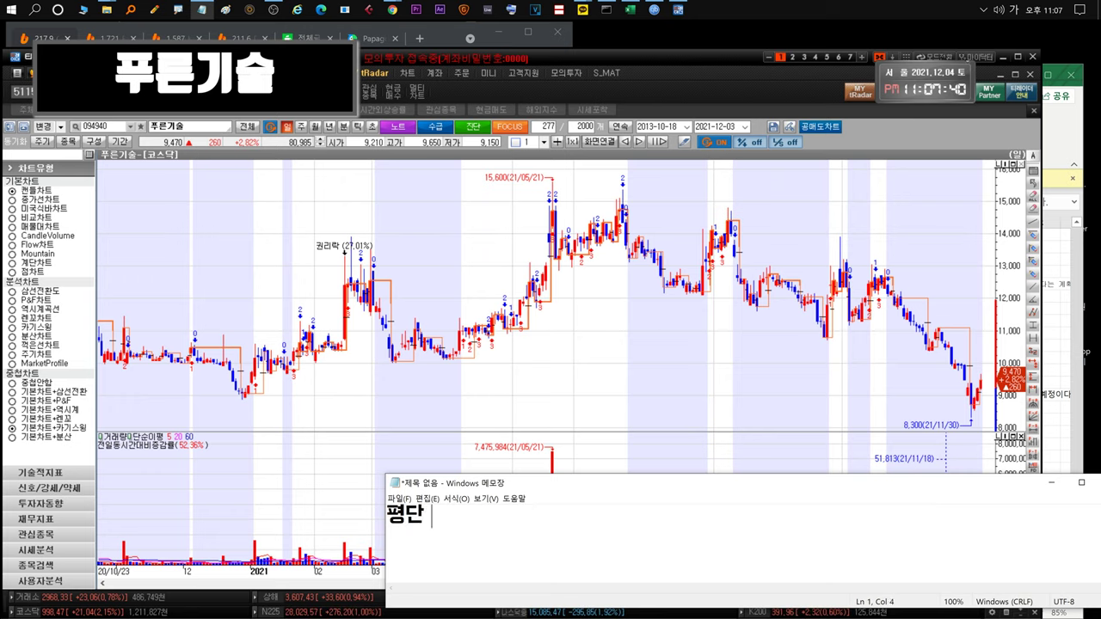
type("10031?")
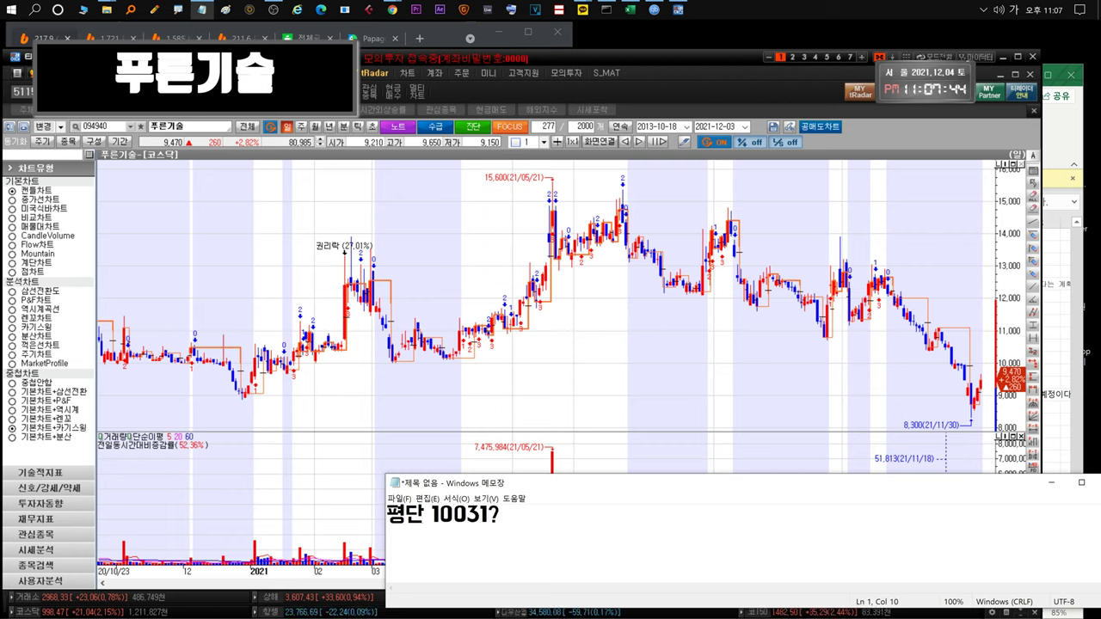
type(" 36?")
key("Return")
type("이정도까지왔습니다.")
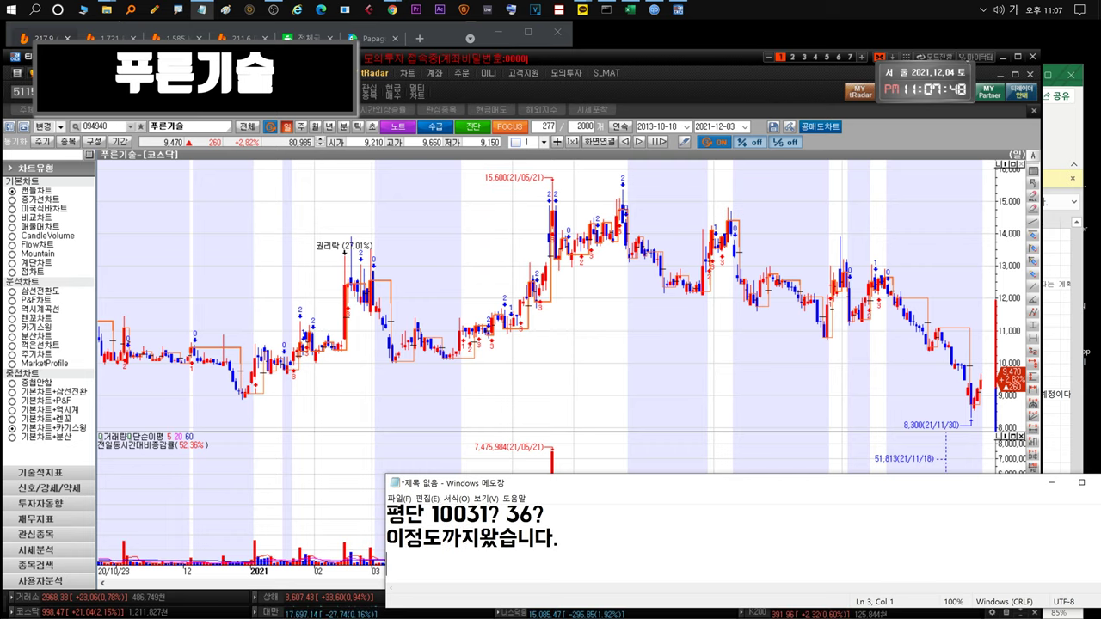
key("Return")
type("9천원대가 좋긴한데")
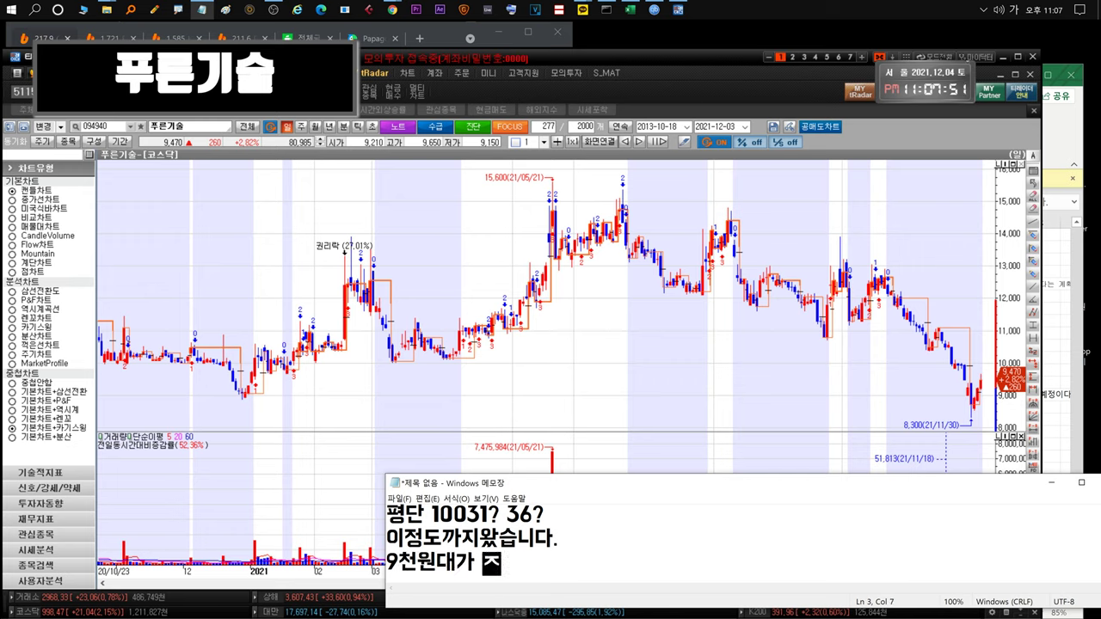
key("ctrl+a")
key("BackSpace")
Write the note "상황봐서 빠지면 더 매수할예정" and clear it.
type("상황봐서 ")
type("빠짐녀 ")
type("면 더 매수할예정")
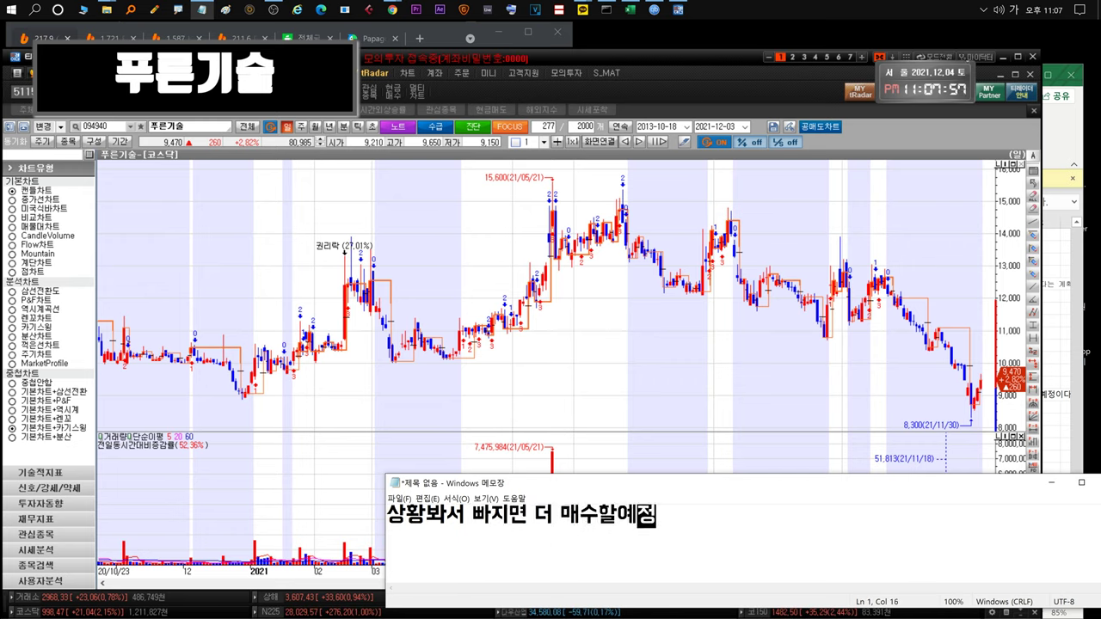
key("ctrl+a")
key("BackSpace")
Begin the next 푸른기술 note with "사실 11/30일에".
type("사실 11/30일에")
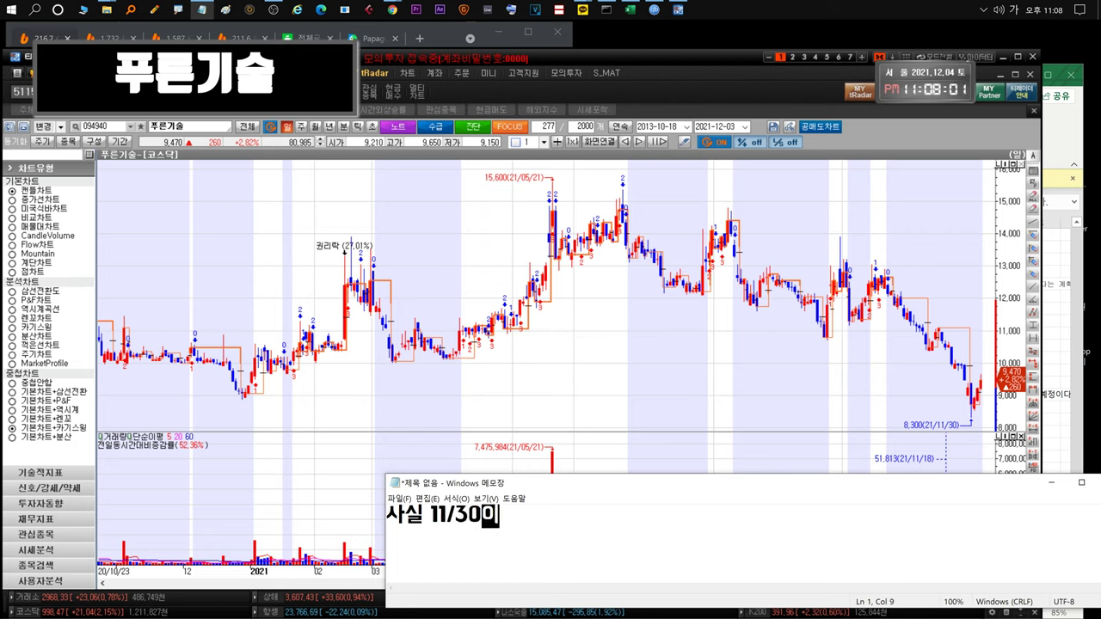